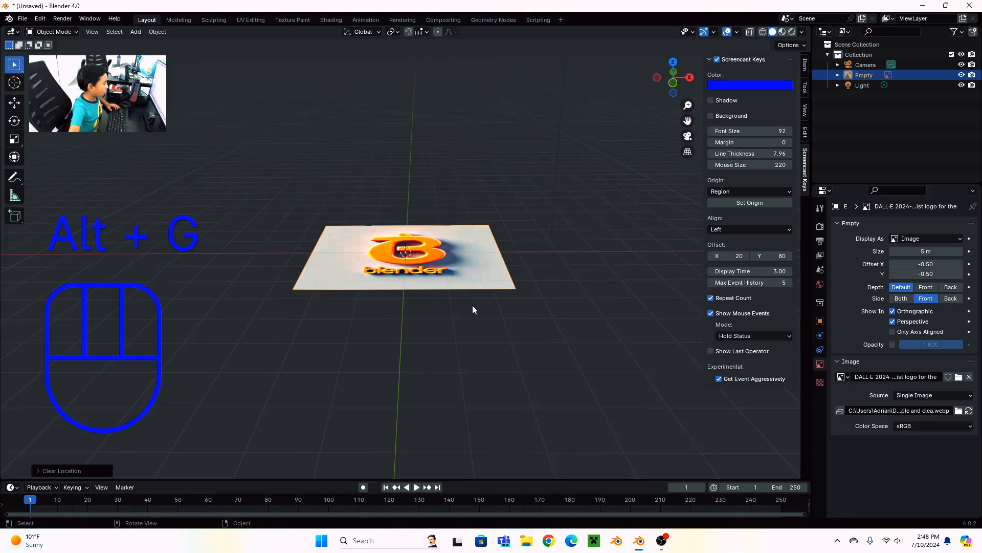
Add a mesh circle over the centre of the logo reference image, working in top orthographic view.
middle_click_drag(473, 329, 484, 366, "shift")
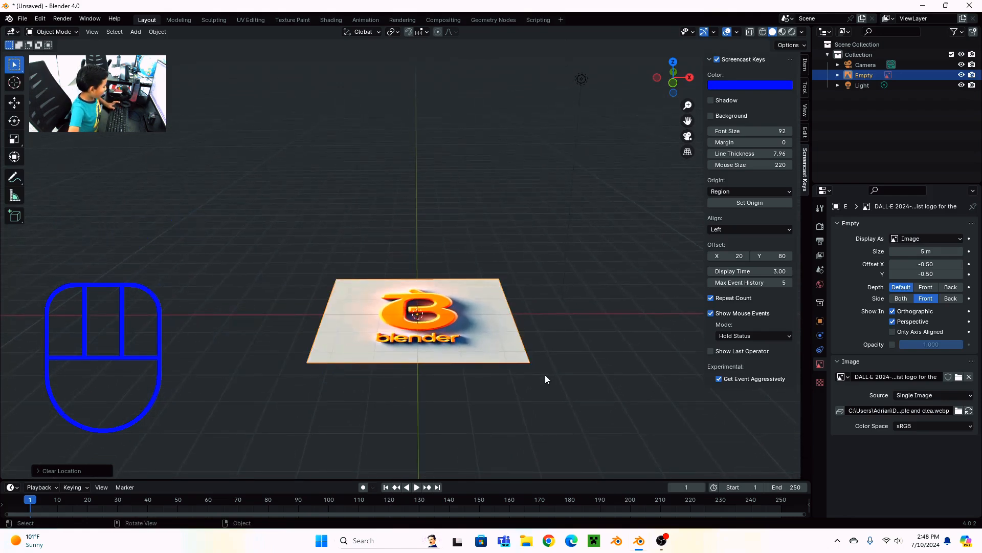
middle_click_drag(535, 386, 544, 445)
key("KP_7")
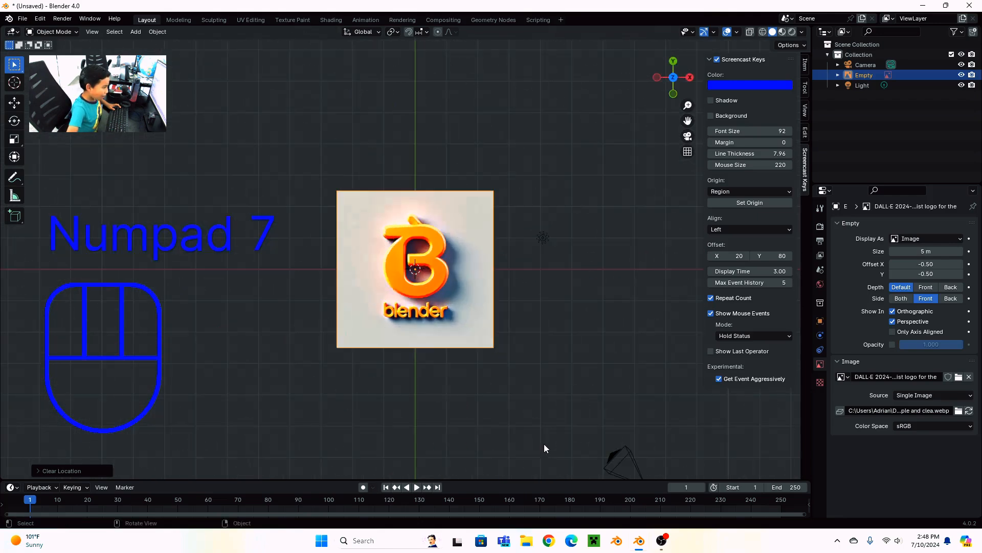
scroll(364, 454, "up", 3)
middle_click_drag(430, 388, 504, 426, "shift")
key("shift+q")
key("shift+a")
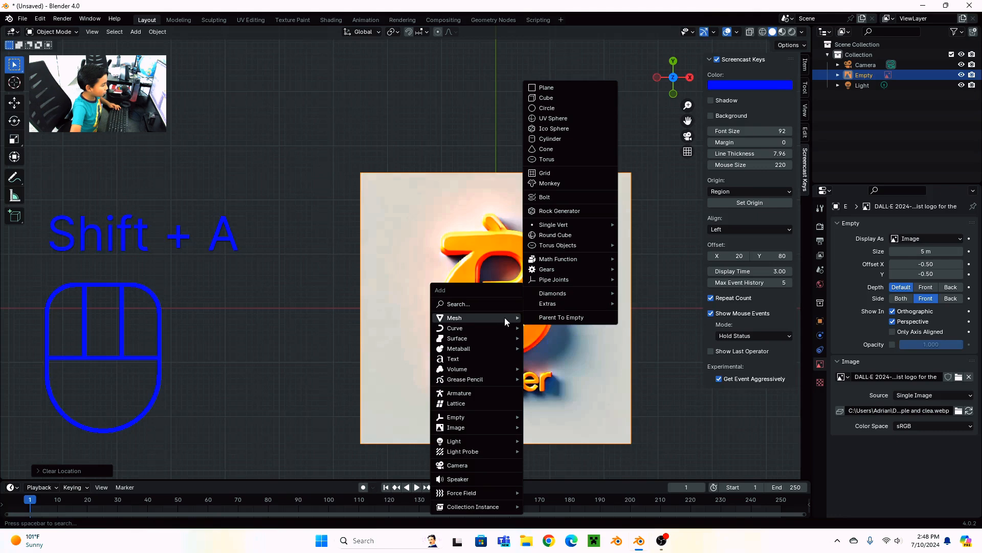
mouse_move(481, 318)
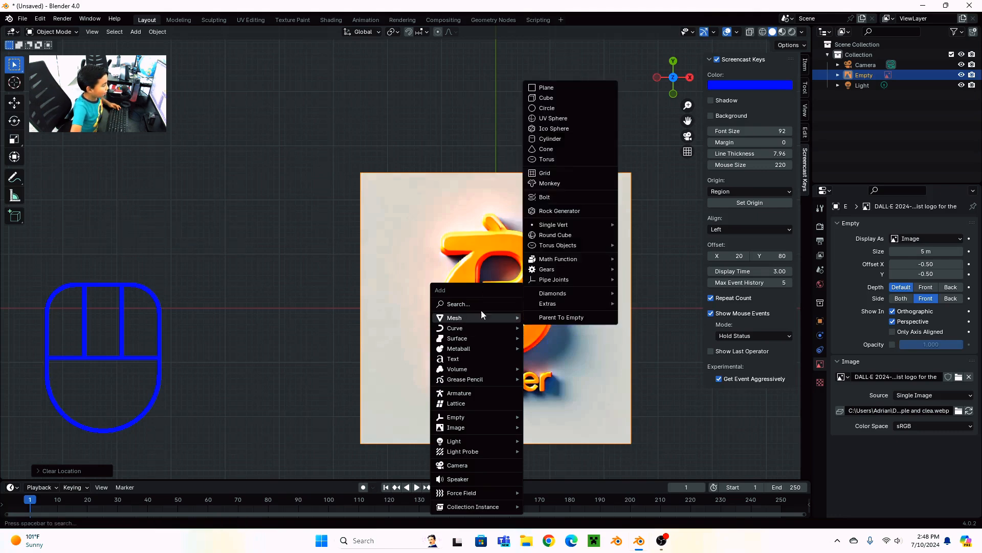
left_click(547, 108)
Fill the whole circle with a single face in Edit Mode.
key("Tab")
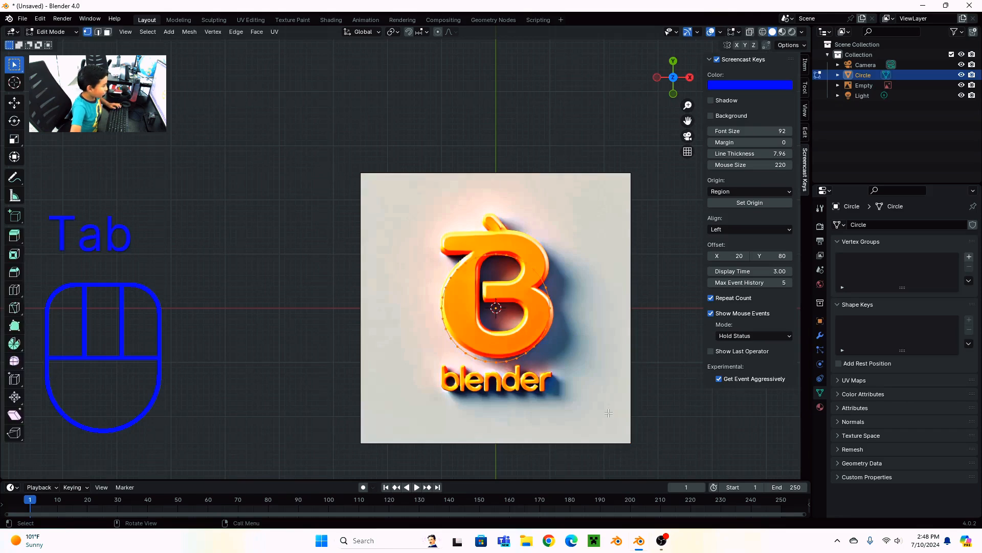
key("a")
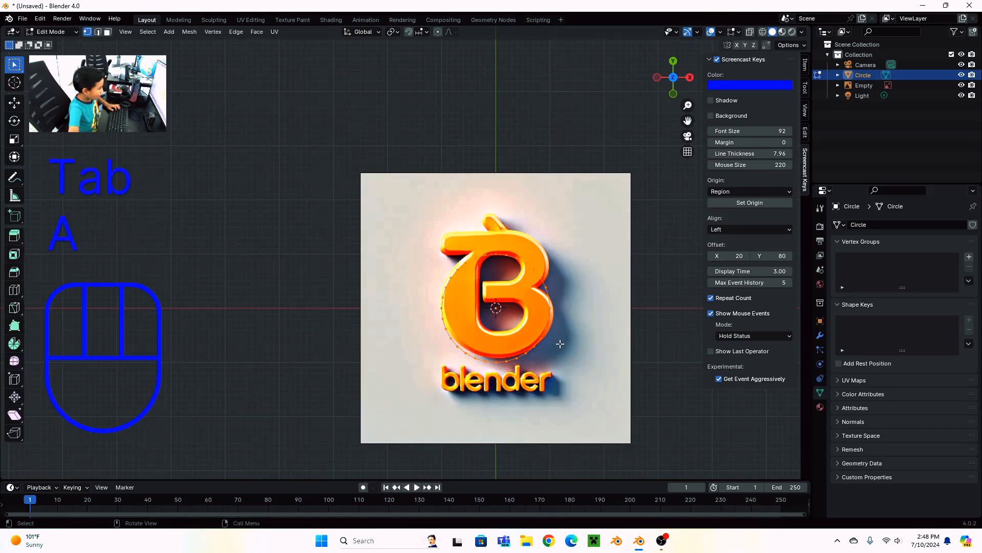
key("f")
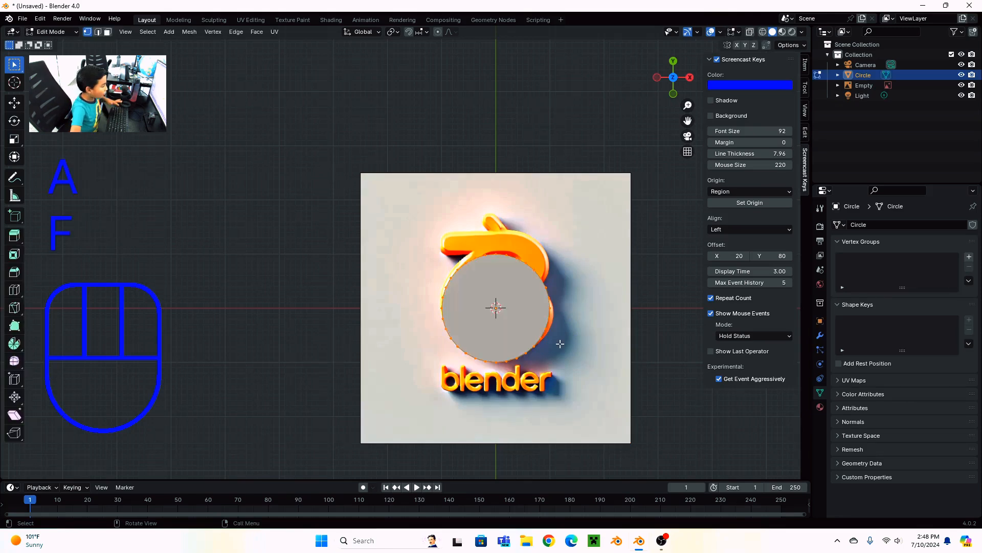
Inset the circle's face and delete the inner face to leave a flat ring.
key("3")
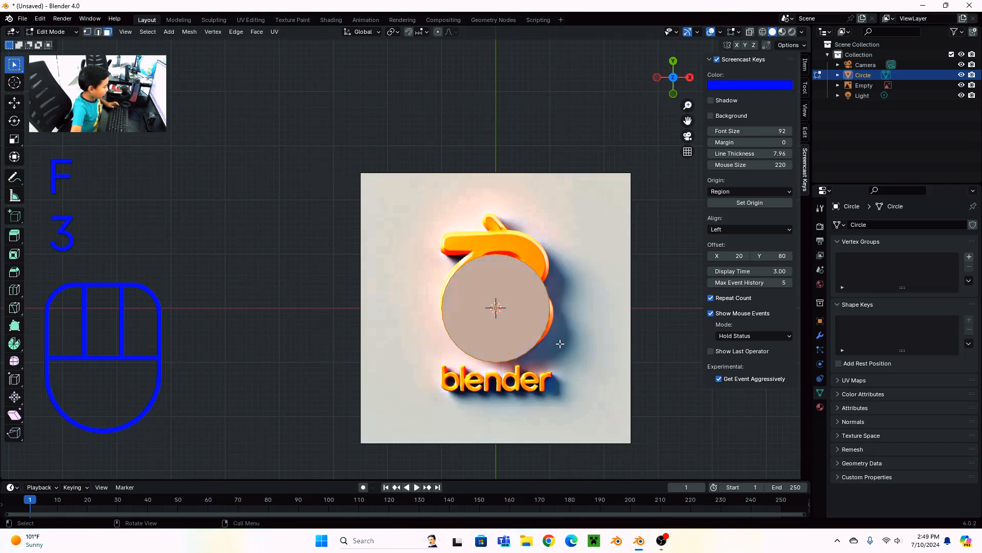
key("i")
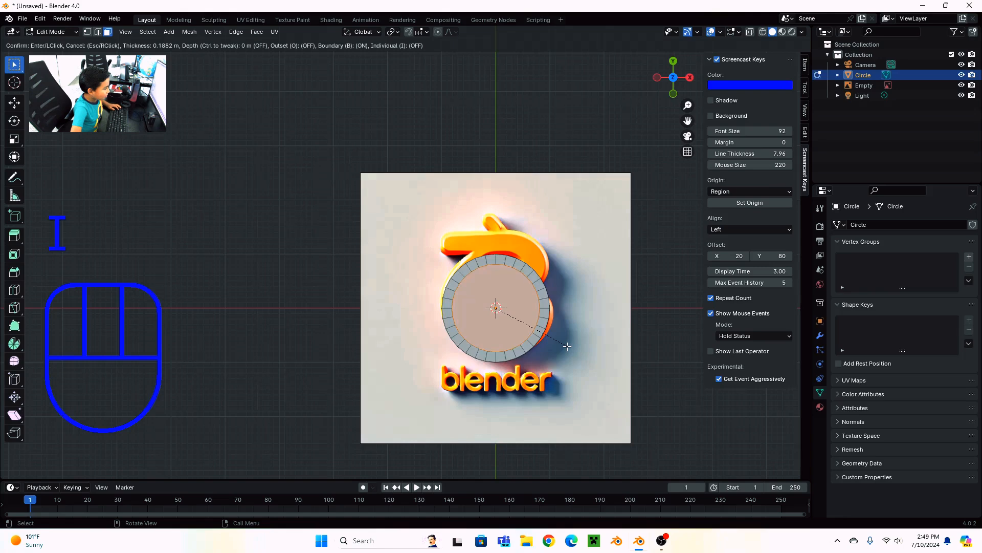
left_click(562, 345)
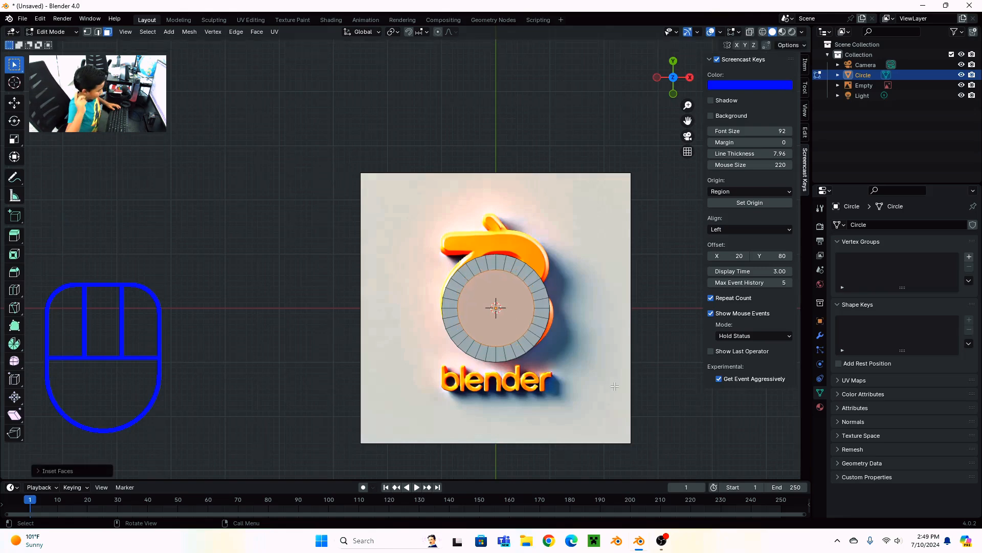
key("x")
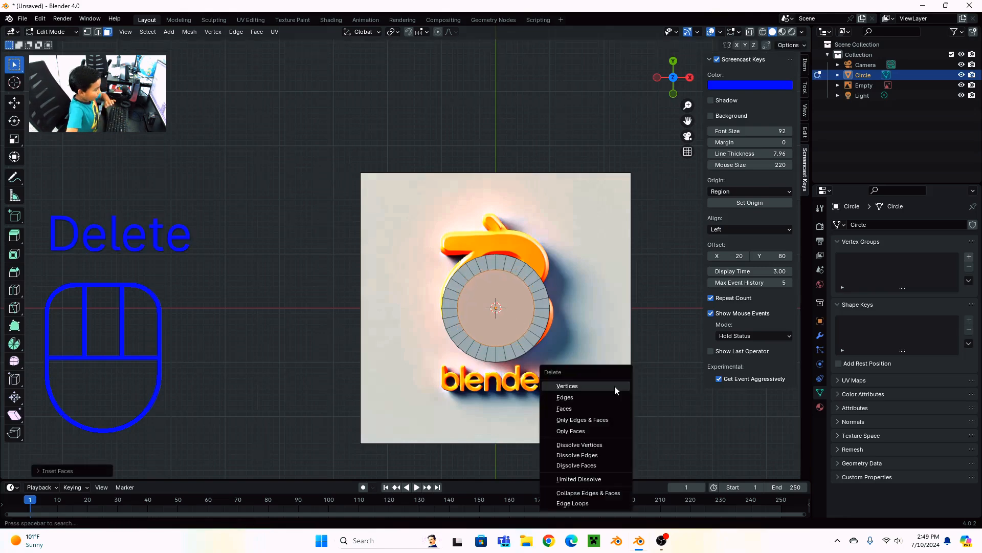
left_click(597, 407)
key("Escape")
Select the ring's cross edges as an edge ring and dissolve them with Dissolve Vertices disabled.
scroll(597, 408, "up", 4)
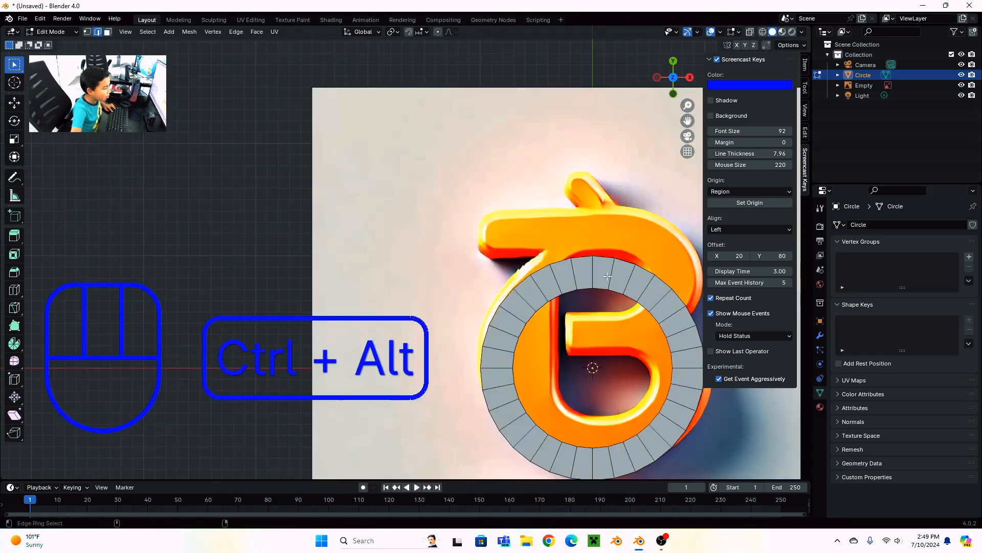
left_click(593, 272, "ctrl+alt")
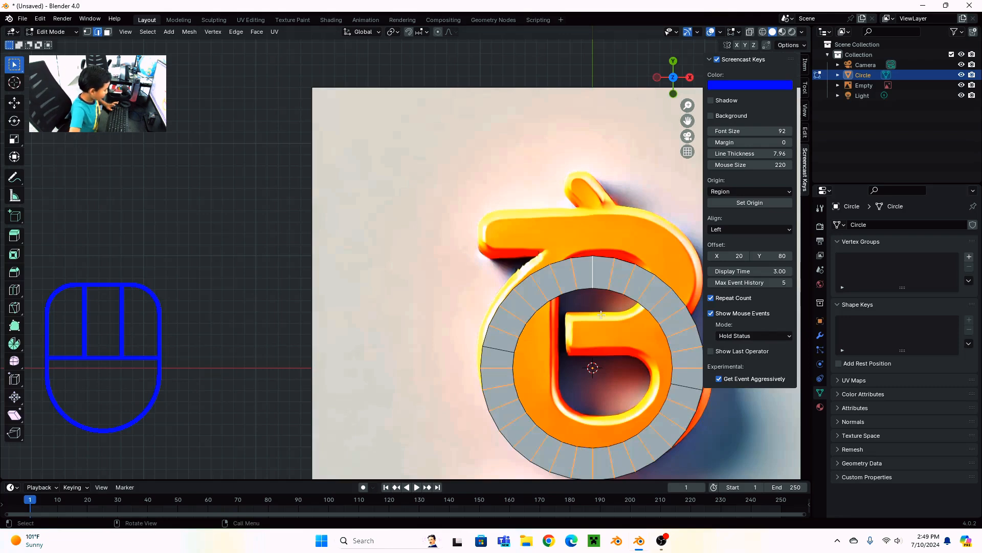
key("ctrl")
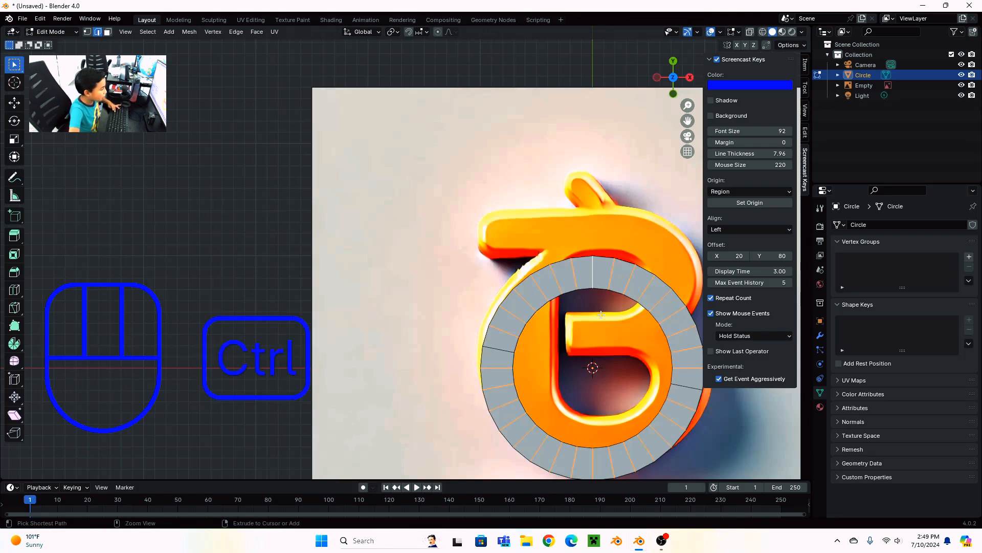
key("ctrl+x")
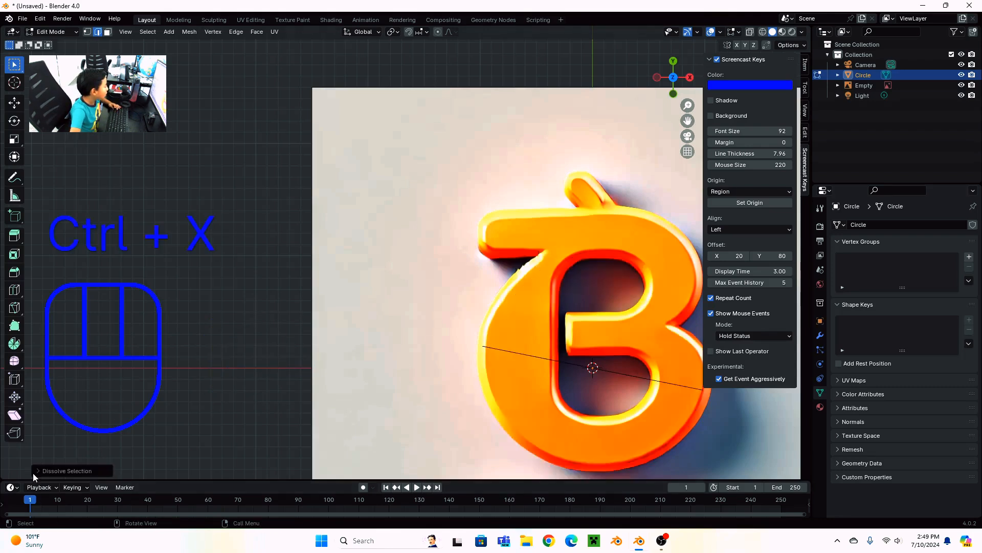
left_click(32, 472)
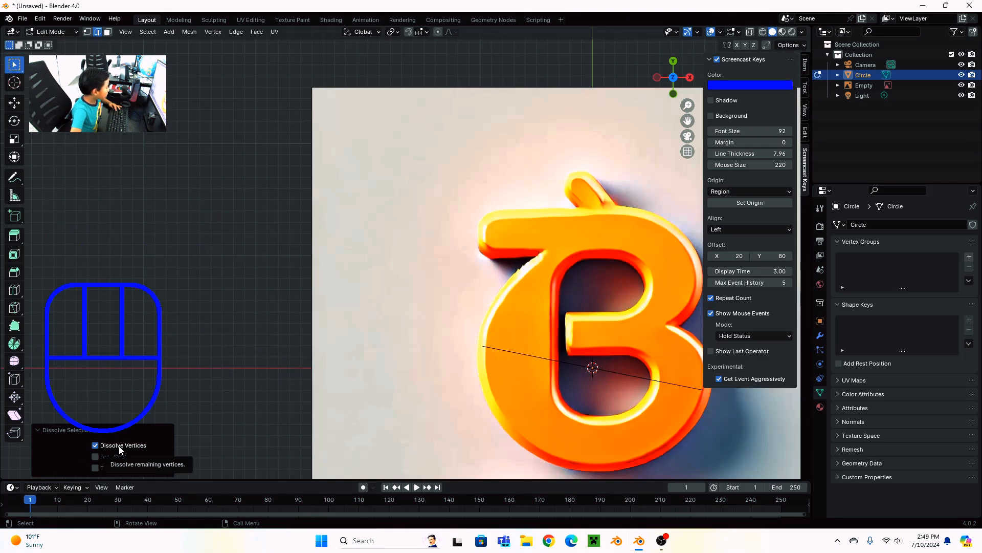
left_click(120, 447)
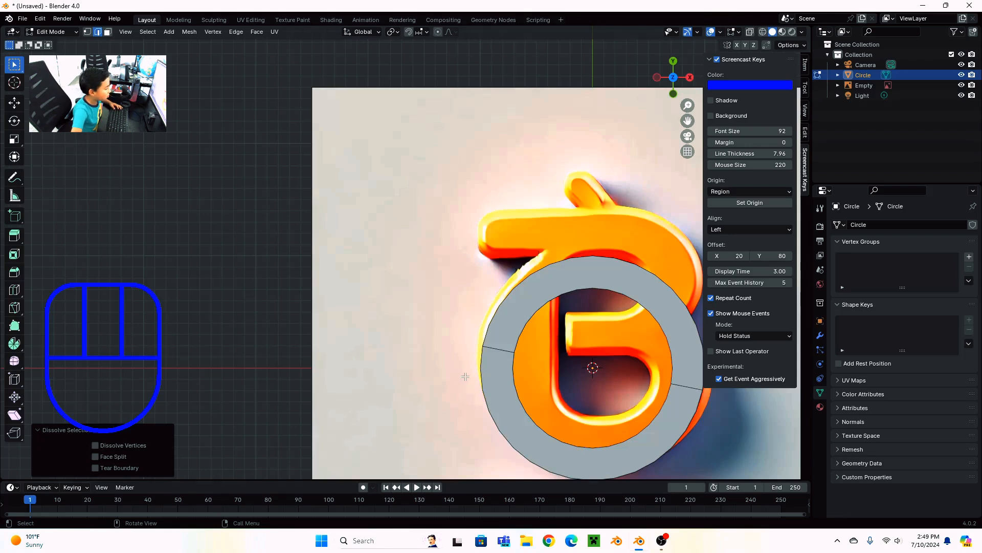
Move individual vertices on the ring's outer-left edge onto the logo's left outline.
key("1")
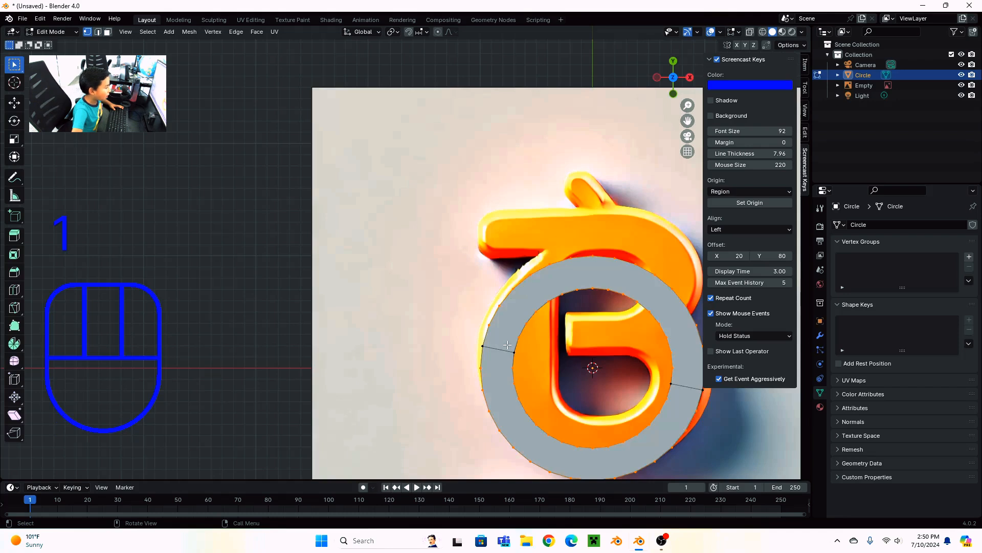
scroll(507, 344, "up", 2)
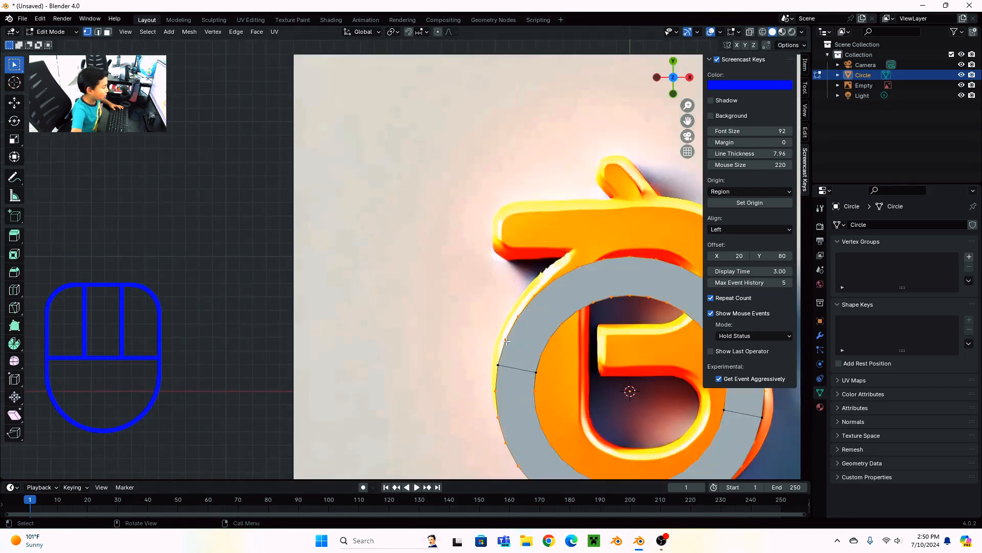
left_click(497, 393)
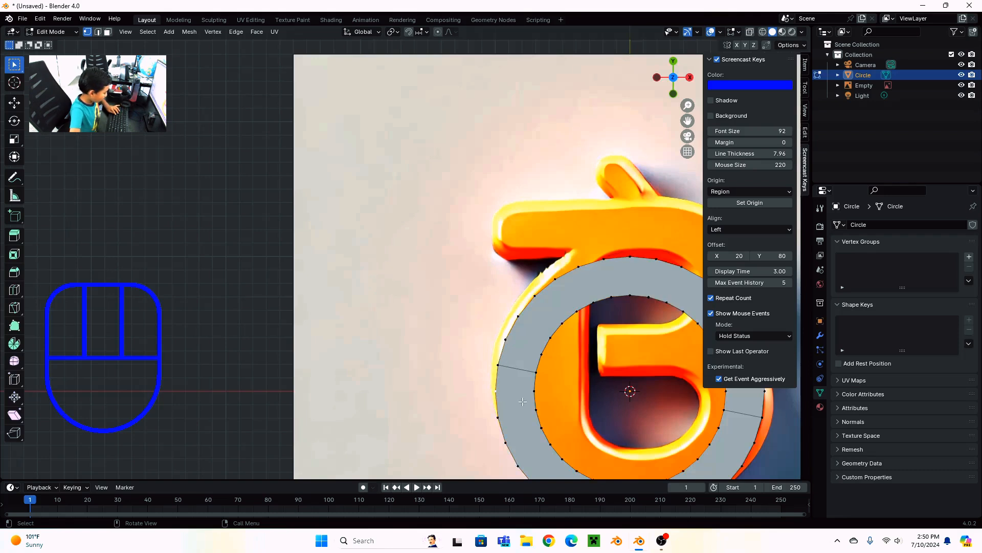
key("g")
left_click(510, 402)
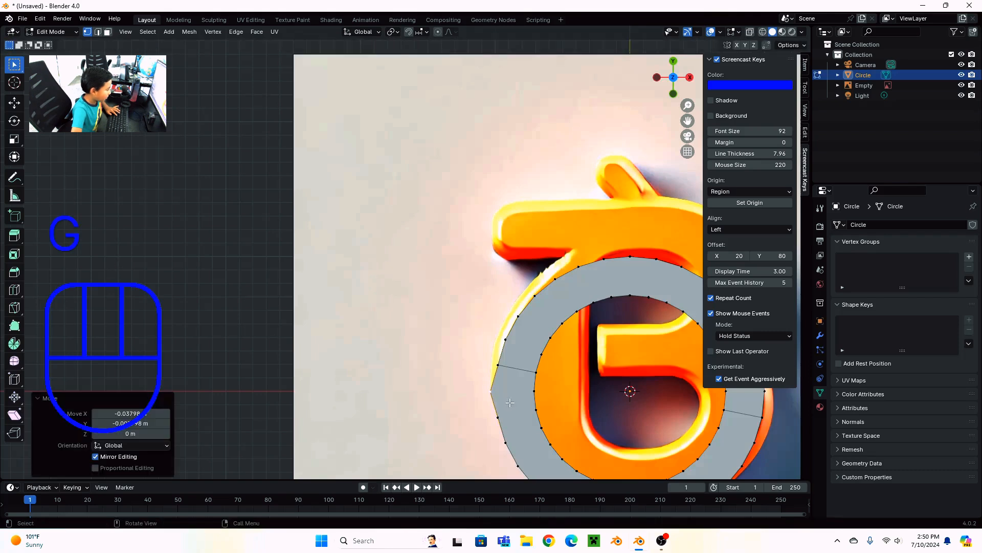
left_click(499, 364)
key("g")
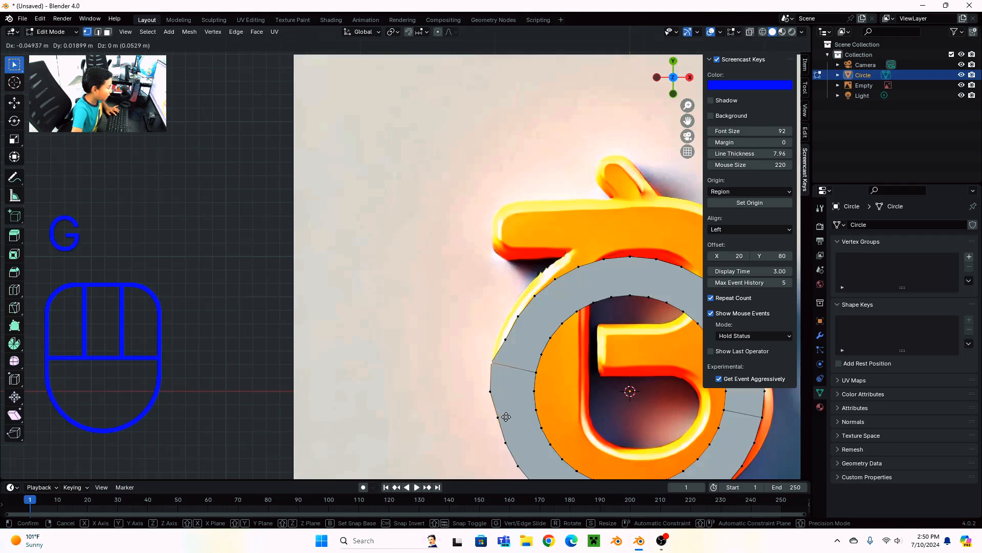
left_click(507, 417)
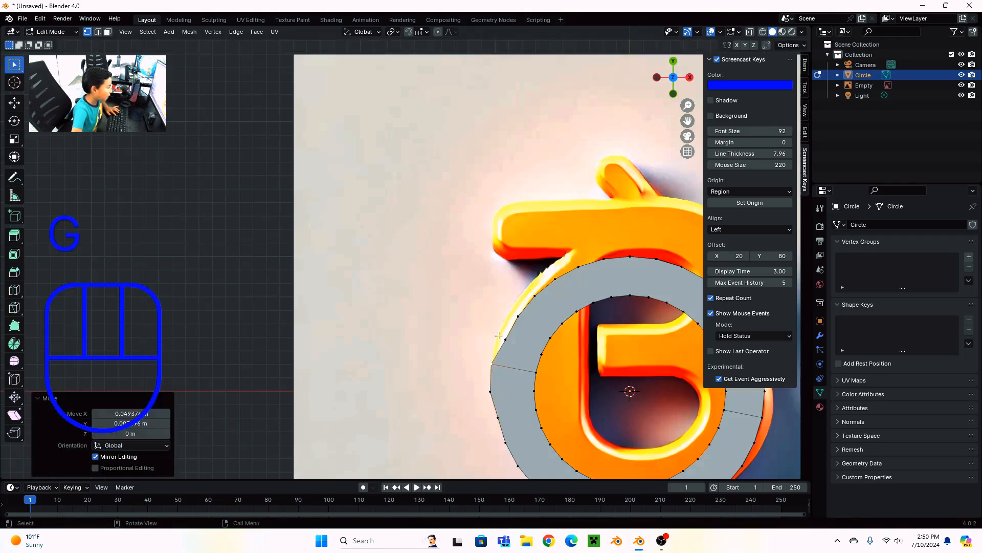
key("g")
left_click(563, 325)
Move the reference image along Z and enable its opacity, returning to the circle's Edit Mode in top view.
middle_click_drag(561, 325, 487, 333)
key("Tab")
left_click(530, 290)
key("g")
key("z")
left_click(885, 344)
key("KP_7")
key("Tab")
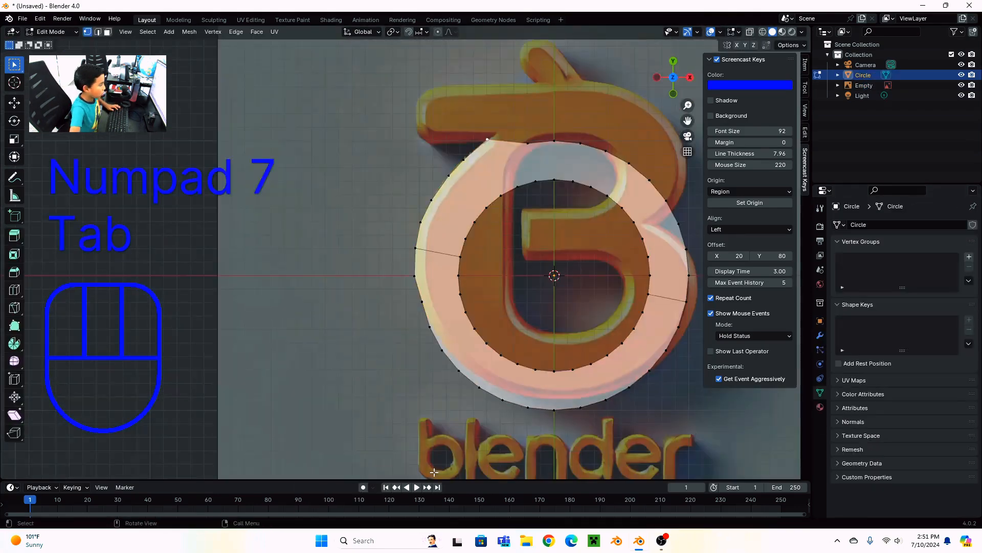
Move the ring's outer vertices onto the logo's bottom edge and lower bowl, up to the notch between the bowls.
key("g")
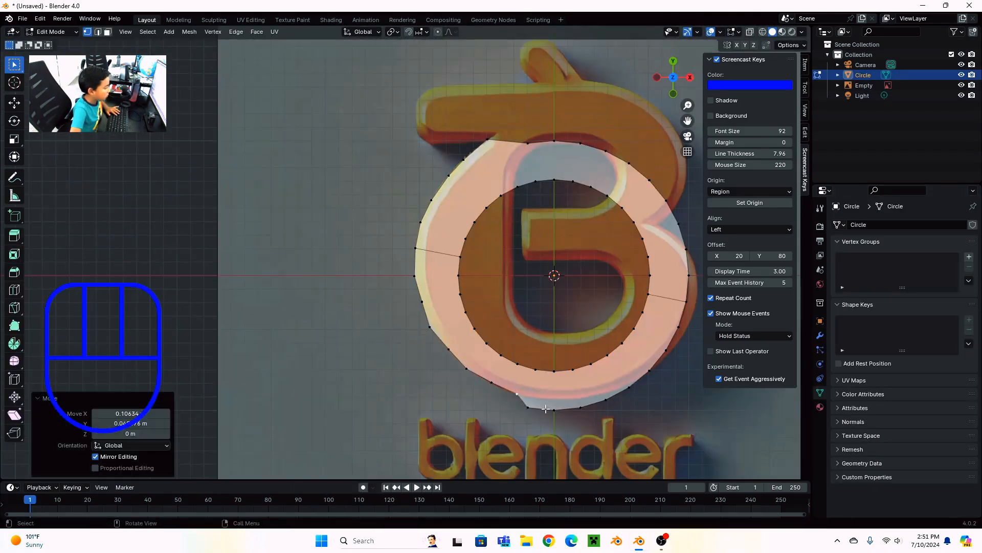
key("g")
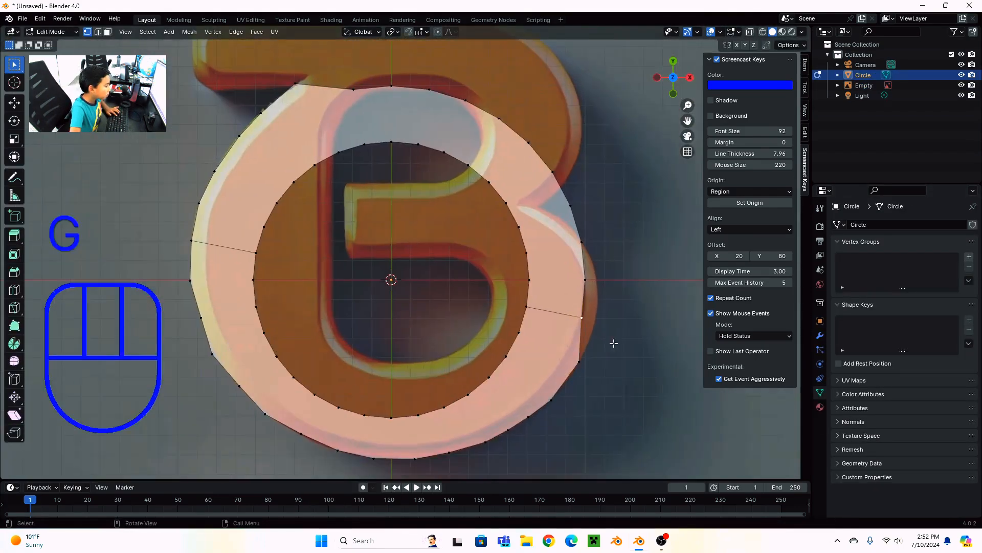
key("g")
left_click(628, 346)
left_click(597, 244)
key("g")
left_click(618, 281)
left_click(550, 147)
key("g")
left_click(563, 211)
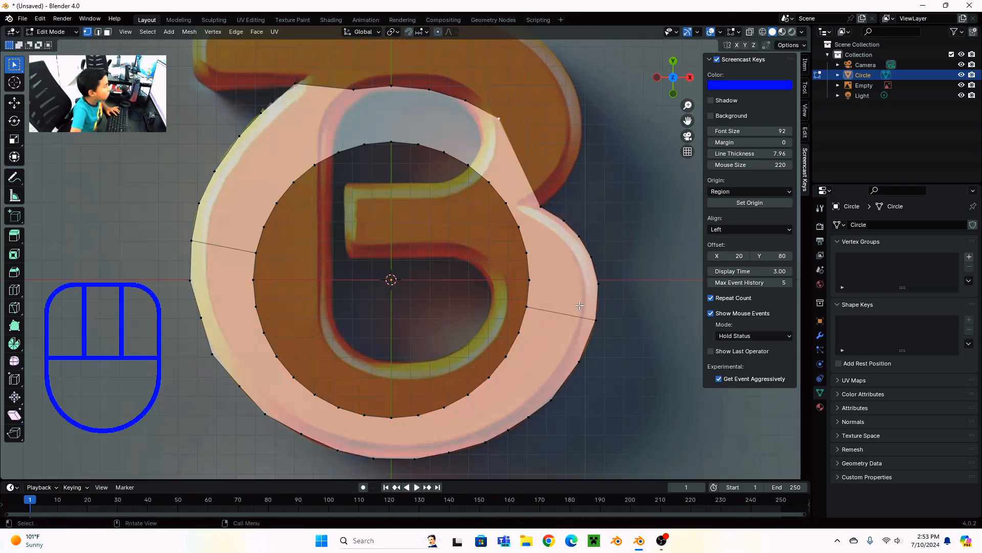
Shape the outline of the B's upper bowl by moving outer vertices along its right side and top curve.
key("g")
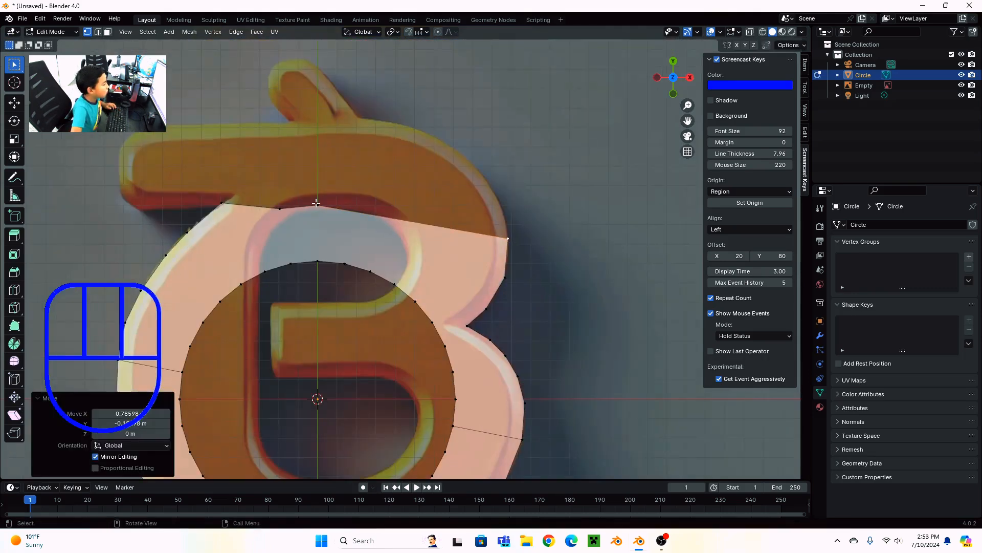
key("g")
left_click(486, 270)
key("1")
key("g")
left_click(398, 196)
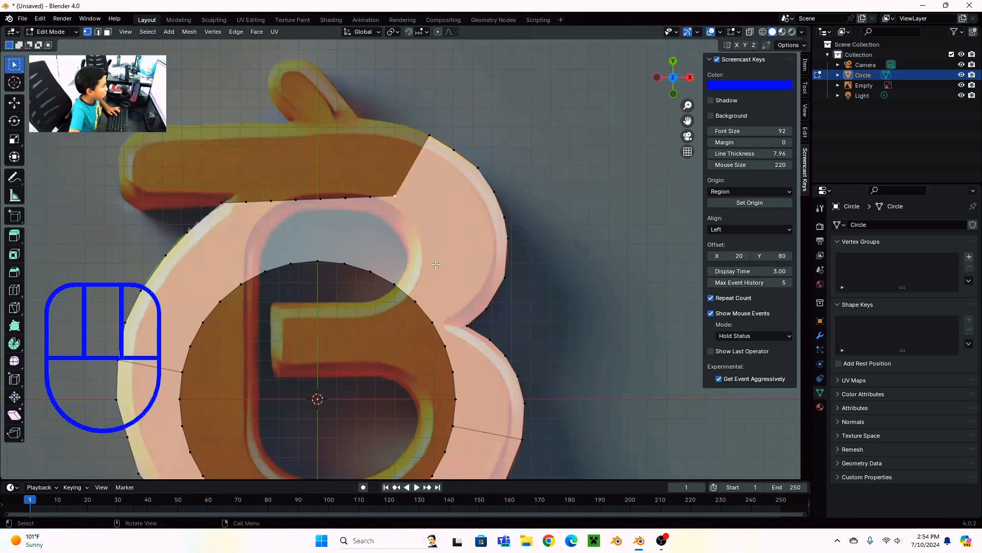
key("g")
left_click(401, 125)
Move outer vertices up the right side and around the tip of the slanted stem above the B.
left_click(372, 198)
key("g")
left_click(361, 118)
left_click(347, 199)
key("g")
left_click(320, 69)
left_click(271, 201)
key("g")
left_click(295, 61)
key("g")
left_click(301, 222)
right_click(255, 133)
left_click_drag(131, 400, 164, 400)
key("1")
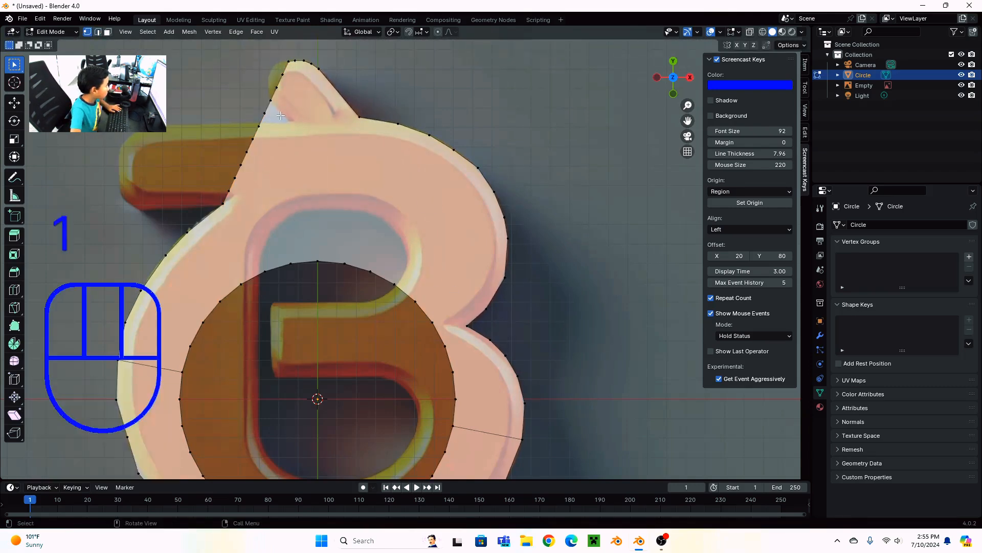
Fit outer vertices to the slanted stem's rounded left side, down to where it meets the horizontal arm.
left_click(282, 75)
key("g")
left_click(259, 126)
key("g")
left_click(369, 140)
key("g")
Move outer vertices to the upper corner and rounded left end of the logo's horizontal arm.
left_click(241, 164)
key("g")
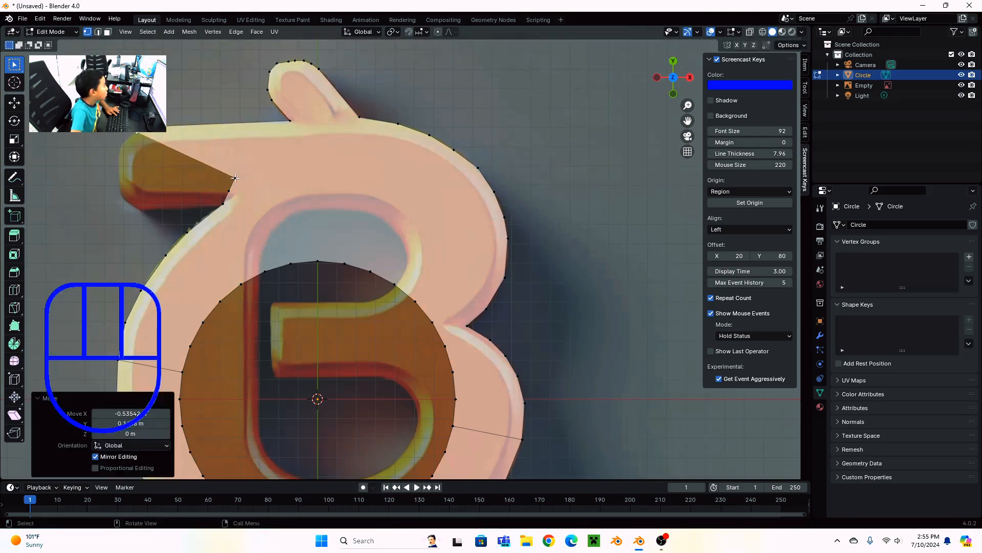
left_click(236, 177)
key("g")
left_click(128, 137)
left_click(229, 190)
key("g")
left_click(124, 144)
Move the remaining outer vertices onto the lower corner and underside of the horizontal arm.
left_click_drag(131, 399, 149, 399)
key("g")
left_click(189, 183)
key("g")
left_click(137, 207)
key("g")
left_click(314, 272)
Dissolve the surplus vertices along the underside of the horizontal arm to straighten its edge.
key("ctrl+x")
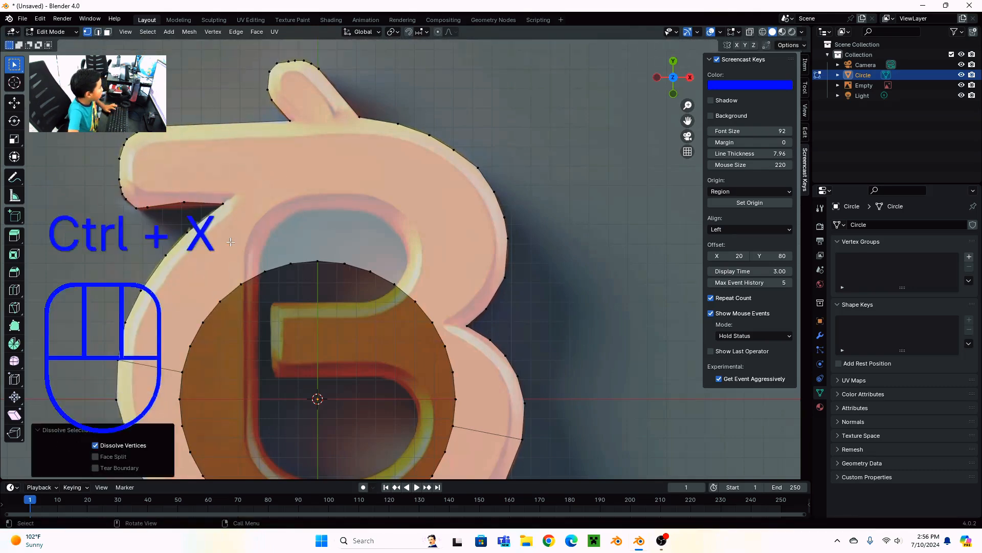
left_click(184, 201)
key("g")
left_click(224, 255)
left_click(147, 207)
key("ctrl+x")
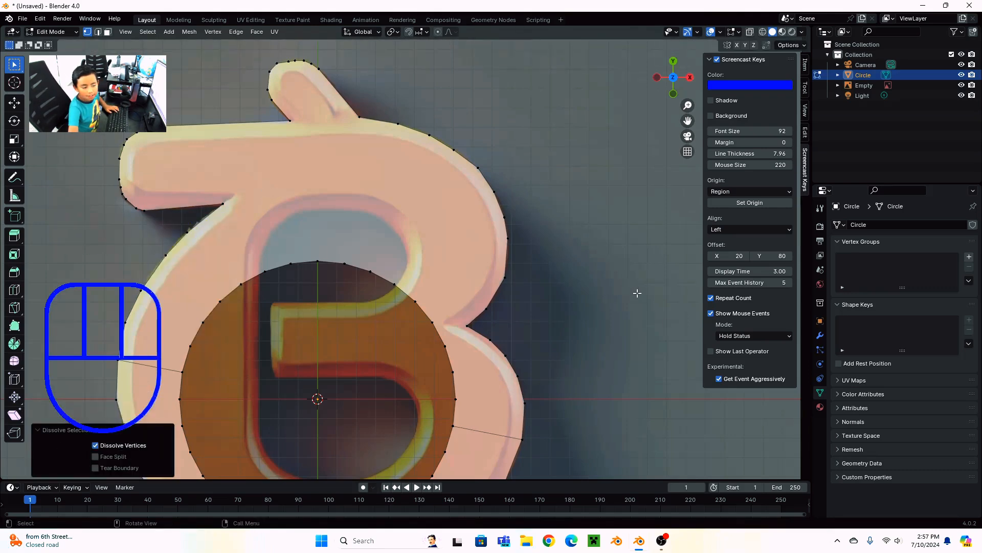
middle_click_drag(570, 390, 666, 357, "shift")
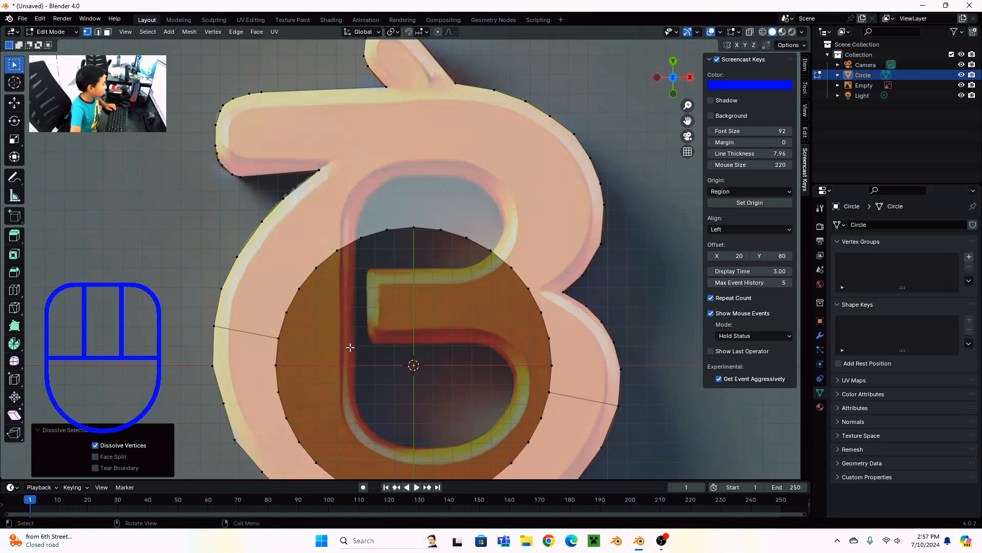
middle_click_drag(350, 348, 441, 425, "shift")
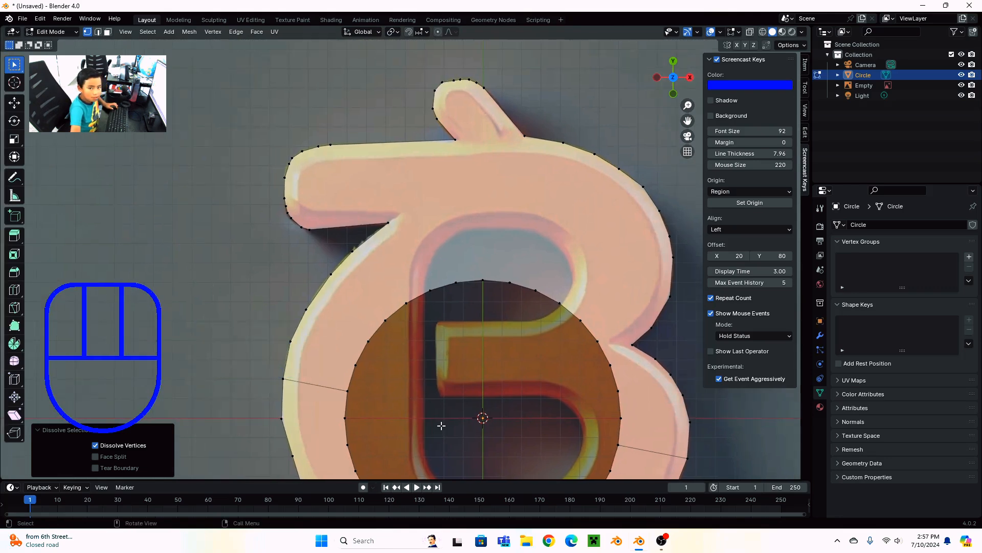
Move inner ring vertices onto the top edge and upper corners of the logo's upper opening.
left_click(484, 281)
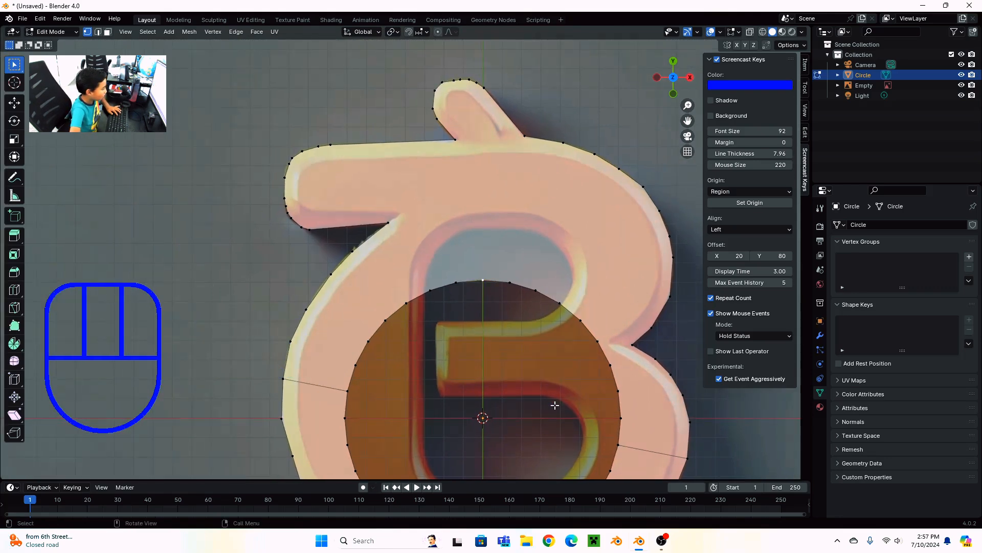
key("g")
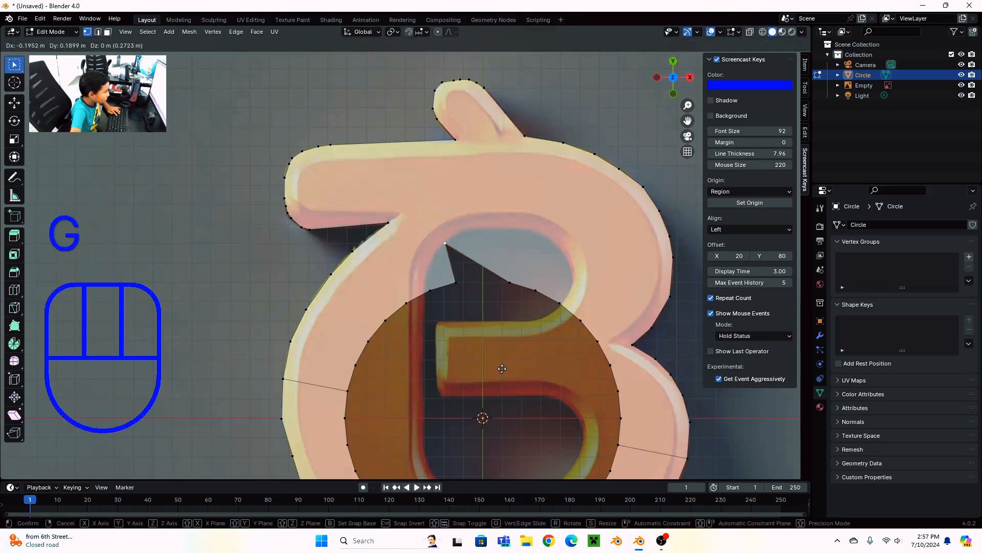
left_click(498, 373)
left_click(510, 283)
key("g")
left_click(559, 303)
left_click(517, 292)
key("g")
Fit inner vertices around the rounded right side of the upper opening.
left_click(611, 365)
key("g")
left_click(618, 391)
key("g")
left_click(621, 418)
key("g")
left_click(618, 444, "shift")
type("10")
left_click(575, 303)
key("g")
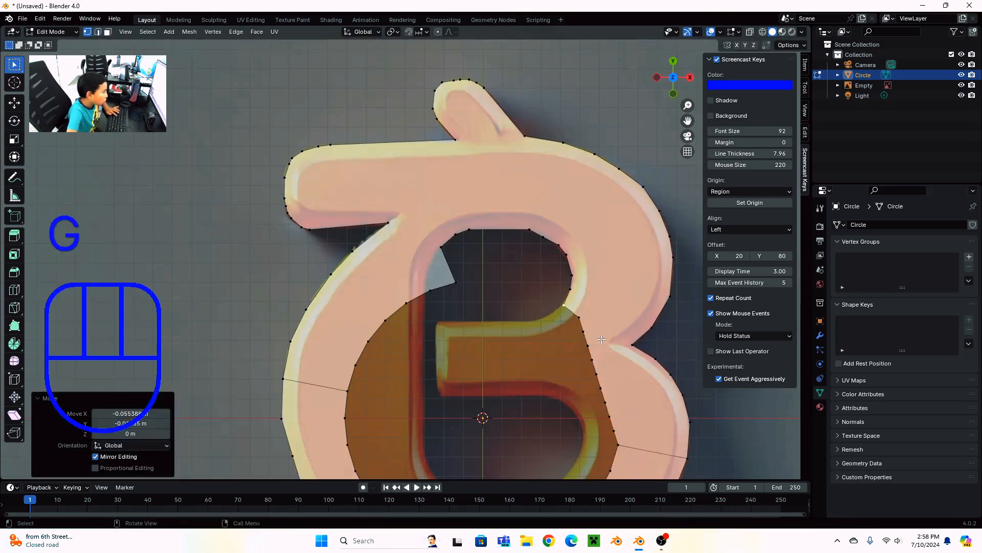
Place inner vertices along the middle bar's upper edge, out to its upper left corner.
left_click(629, 410)
left_click(587, 346)
key("g")
left_click(513, 379)
scroll(514, 379, "up", 4)
key("g")
middle_click_drag(562, 409, 393, 252, "shift")
key("g")
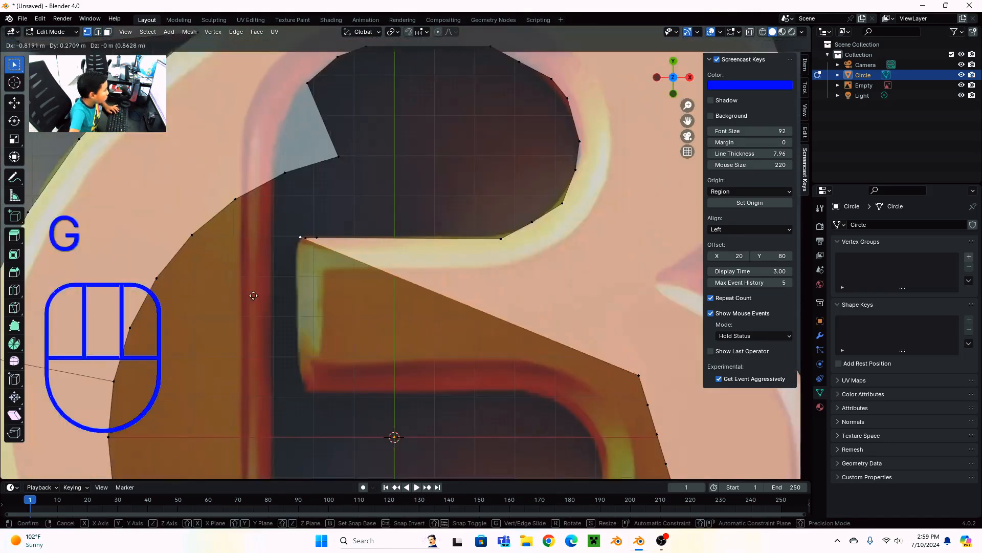
left_click(251, 304)
Shape the middle bar's left end by moving inner vertices down to its lower left corner.
scroll(271, 358, "down", 1)
key("g")
left_click(220, 277)
middle_click_drag(358, 307, 275, 256, "shift")
key("g")
left_click(230, 326)
key("g")
left_click(273, 340)
Subdivide the long inner edge below the middle bar with 5 cuts and move vertices along the bar's underside.
key("2")
left_click(421, 407)
right_click(421, 407)
left_click(378, 247)
left_click(123, 397)
type("5g")
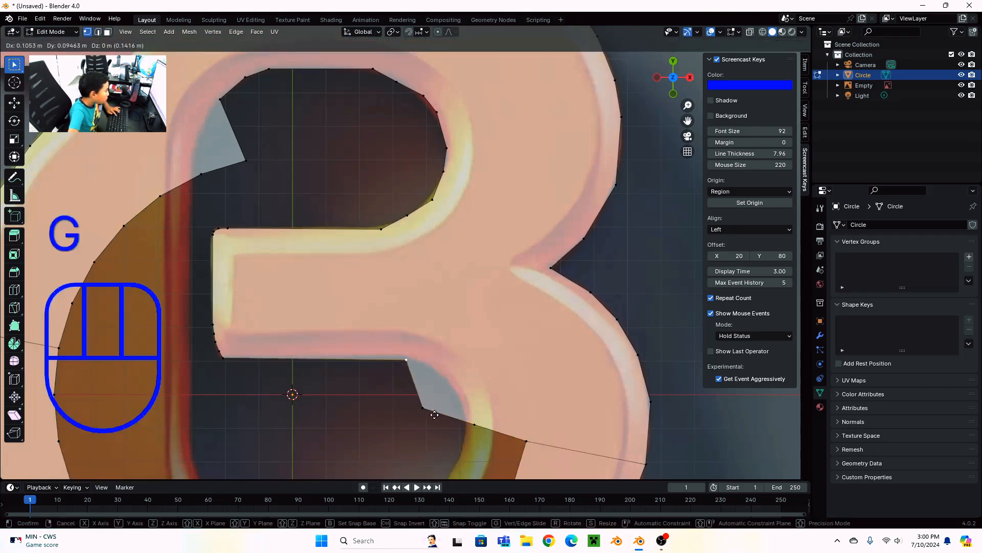
left_click(435, 414)
key("g")
left_click(462, 435)
Subdivide the next inner edge with 4 cuts and fit its vertices to the lower opening's upper right curve.
key("2")
right_click(486, 410)
left_click(123, 399)
type("4")
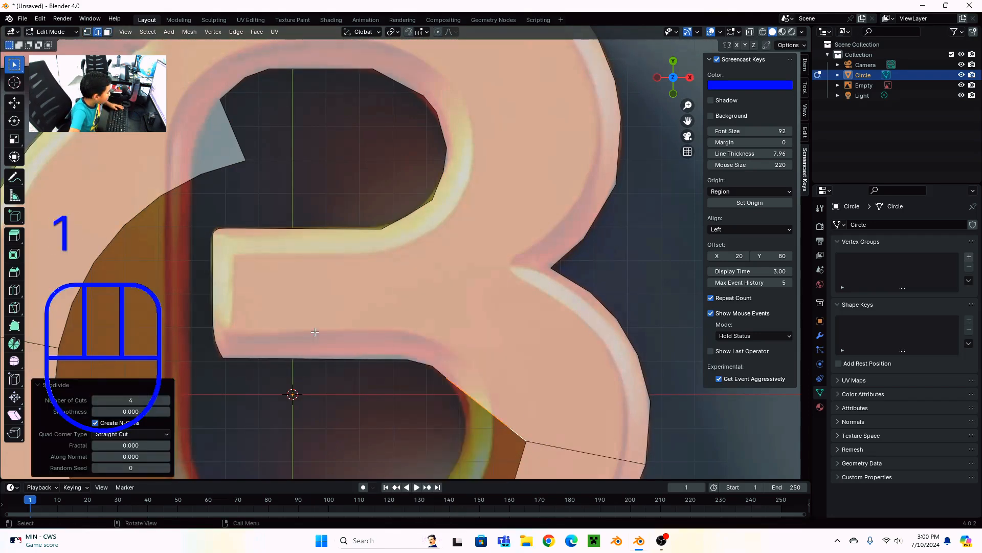
type("1g")
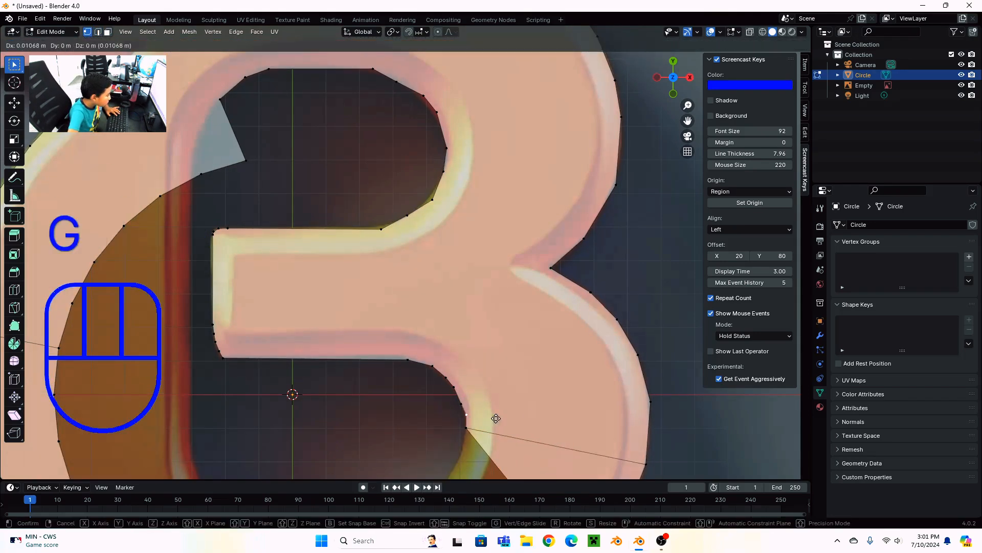
left_click(495, 418)
Move inner vertices around the right and lower right curve of the lower opening.
middle_click_drag(495, 418, 467, 252, "shift")
left_click(484, 319)
key("g")
left_click(465, 285)
key("g")
left_click(312, 462)
key("g")
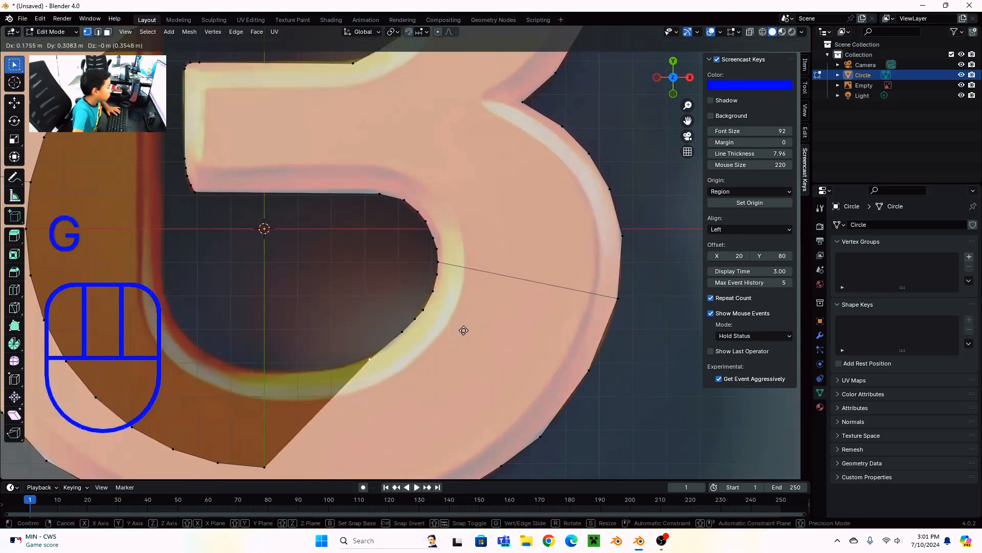
left_click(487, 315)
key("g")
left_click(596, 309)
Place inner vertices along the bottom and lower left curve of the lower opening.
middle_click_drag(327, 369, 541, 352, "shift")
key("g")
left_click(344, 408)
key("g")
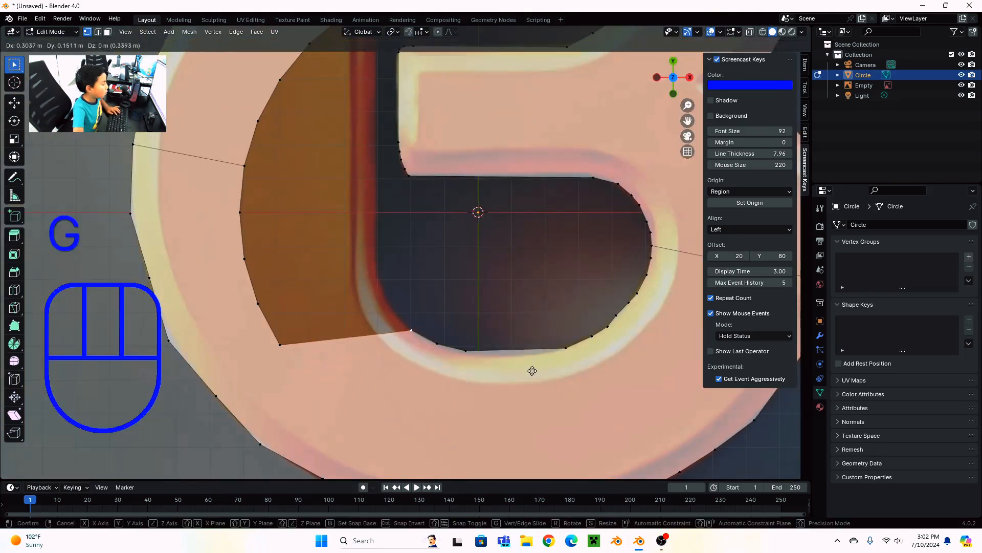
left_click(532, 370)
key("g")
left_click(493, 394)
Move inner vertices onto the opening's straight left side and dissolve the surplus ones.
middle_click_drag(461, 184, 431, 294, "shift")
key("g")
key("g")
middle_click_drag(510, 161, 600, 250, "shift")
left_click(376, 256, "shift")
left_click(406, 220, "shift")
key("ctrl+x")
Move the remaining inner vertex onto the upper end of the opening's straight left side.
left_click(340, 342)
key("g")
left_click(561, 342)
middle_click_drag(498, 353, 400, 200, "shift")
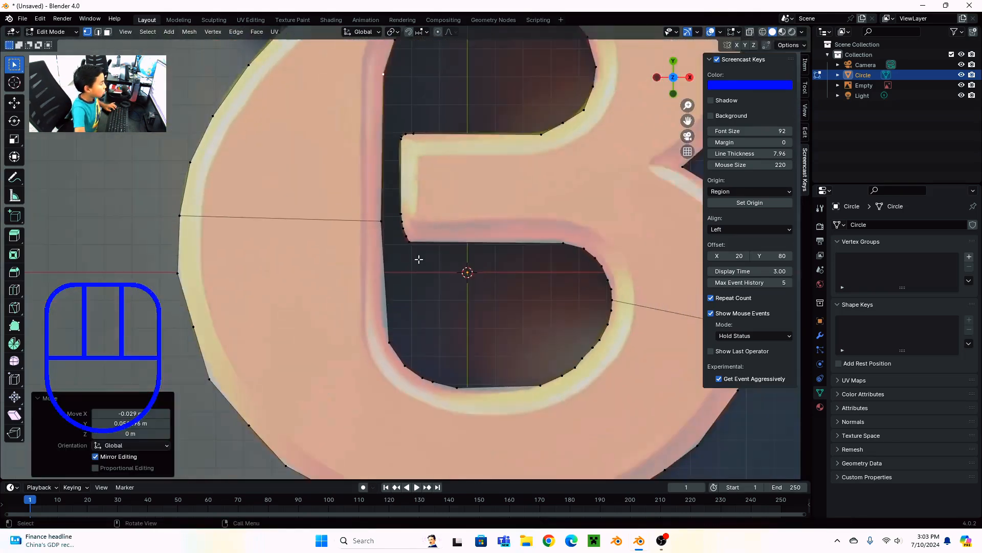
Hide the reference image and inspect the traced logo silhouette from above.
scroll(419, 259, "down", 5)
scroll(430, 258, "down", 1)
key("Tab")
left_click(569, 449)
key("h")
middle_click_drag(484, 417, 539, 459)
key("KP_7")
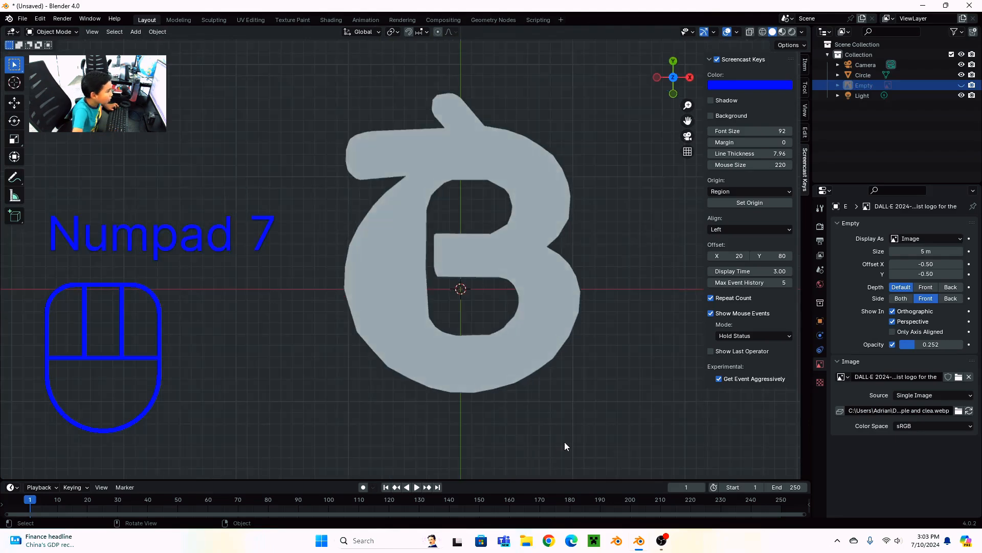
middle_click_drag(669, 472, 655, 173, "shift")
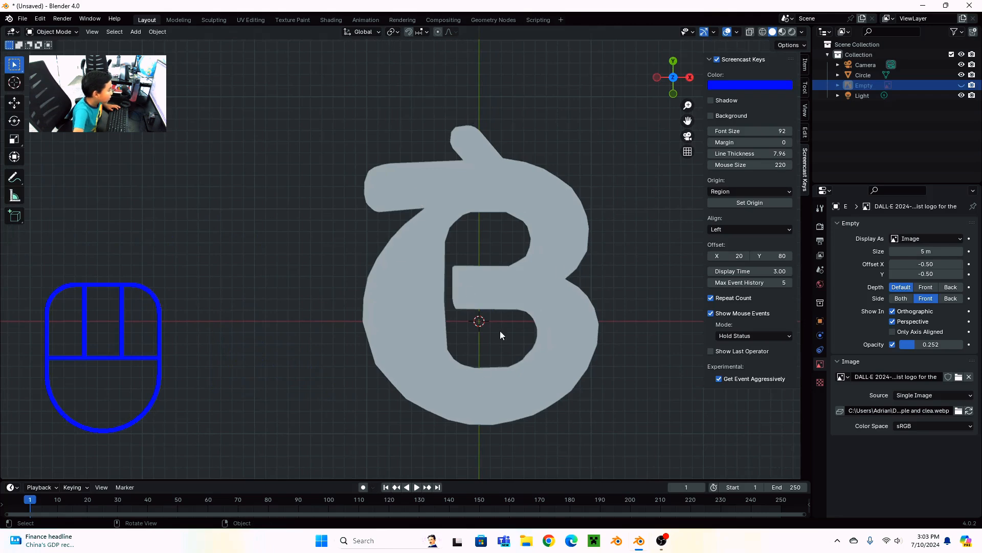
scroll(486, 315, "up", 2)
middle_click_drag(486, 316, 431, 275, "shift")
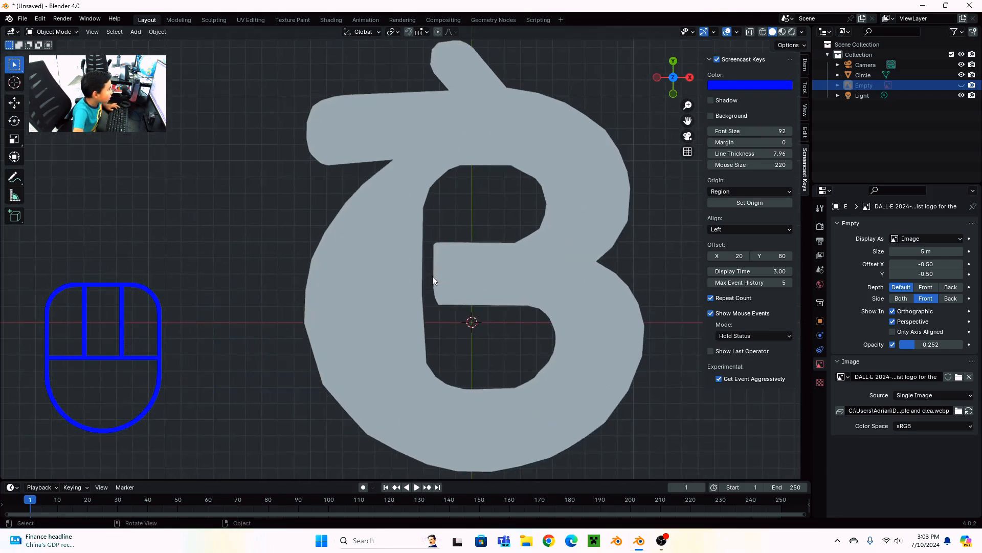
scroll(432, 275, "down", 2)
Select the logo's outline vertices except those on the two cross edges, and subdivide them with 1 cut.
left_click(526, 326)
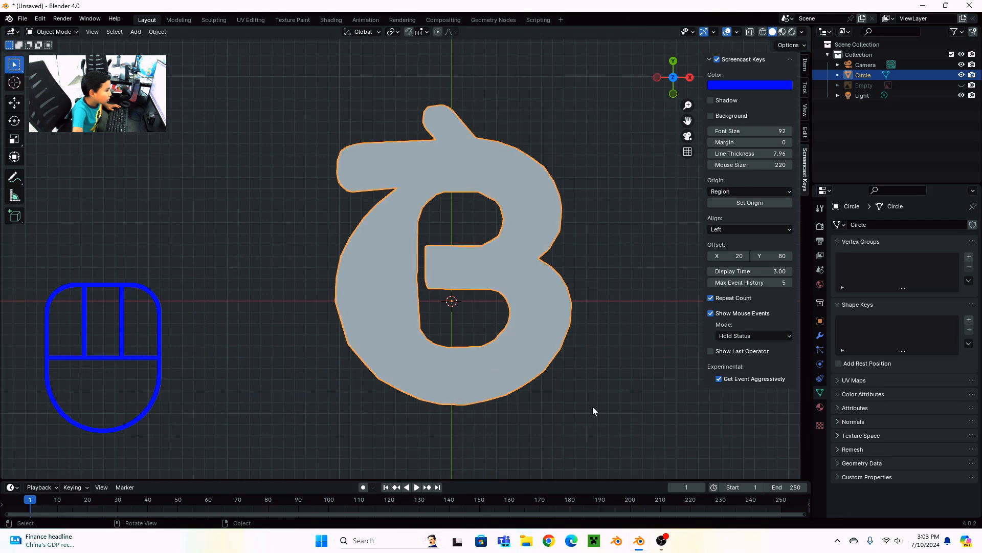
key("Tab")
scroll(555, 332, "up", 3)
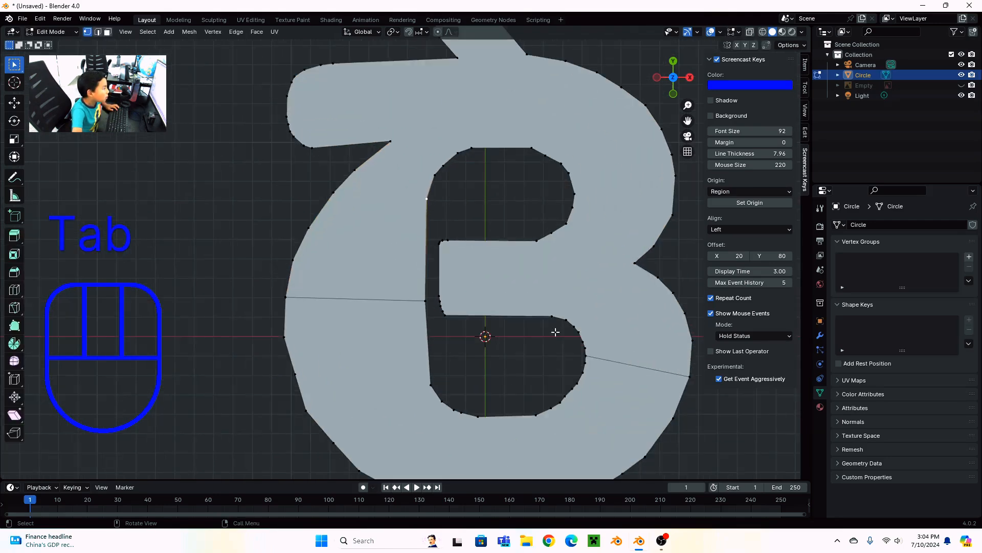
key("a")
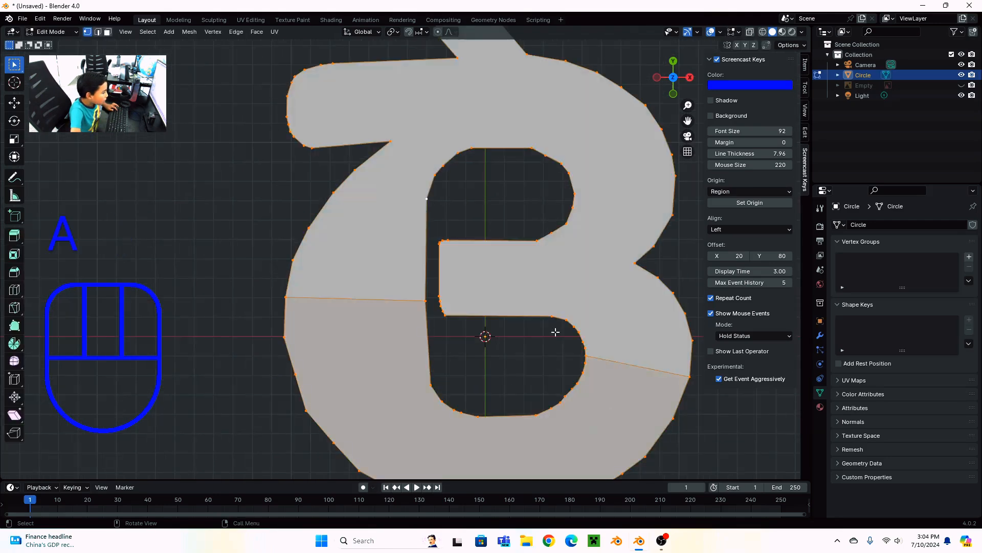
key("shift")
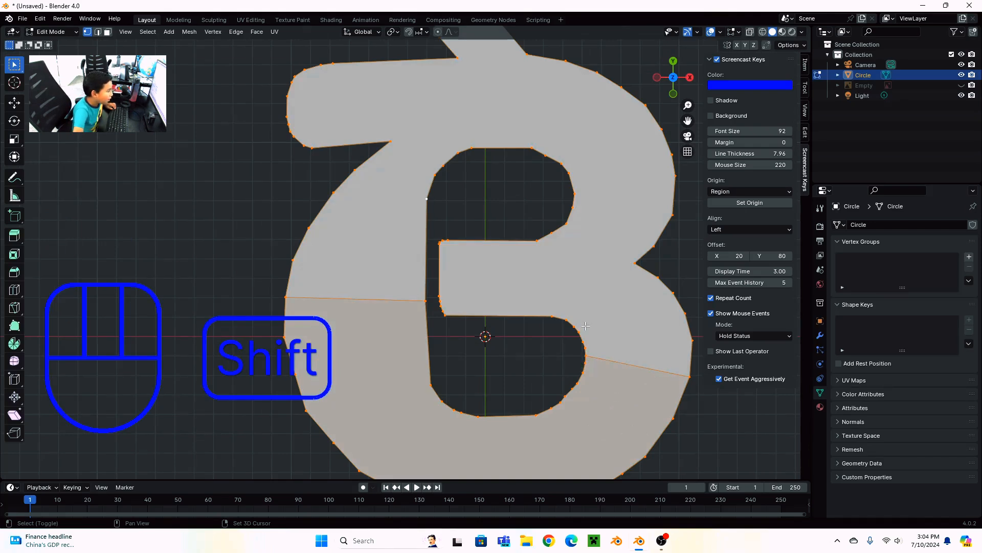
scroll(547, 360, "down", 1)
key("shift")
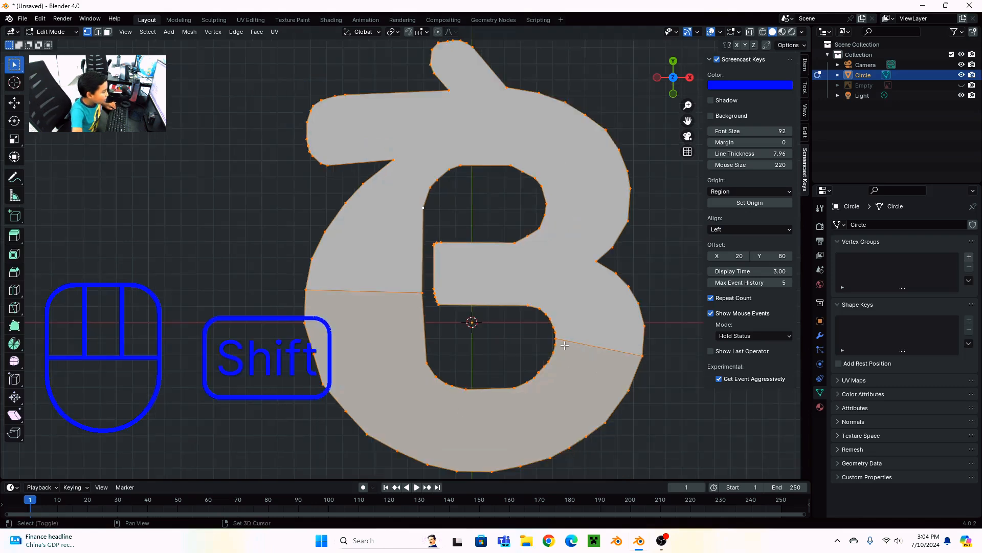
left_click(554, 338, "shift")
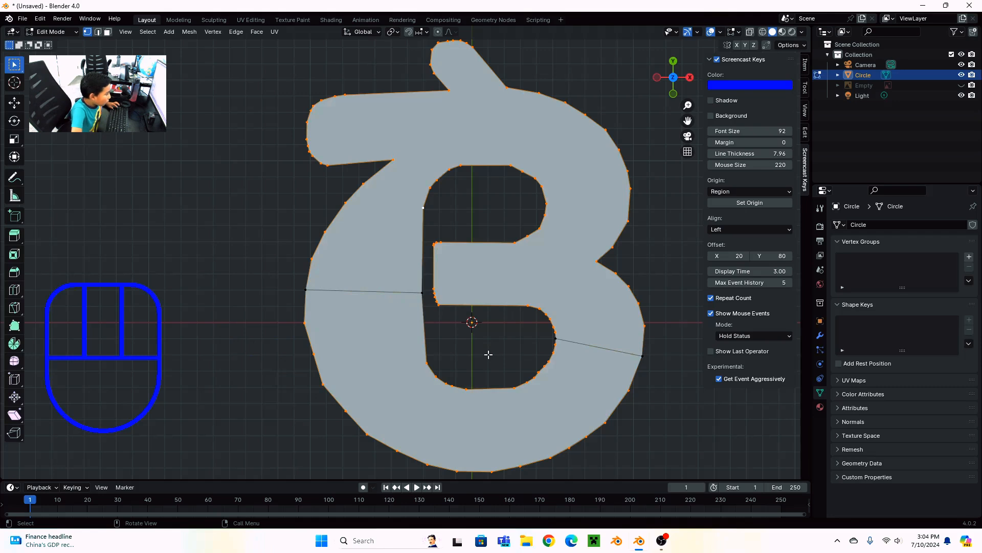
right_click_drag(488, 354, 457, 284)
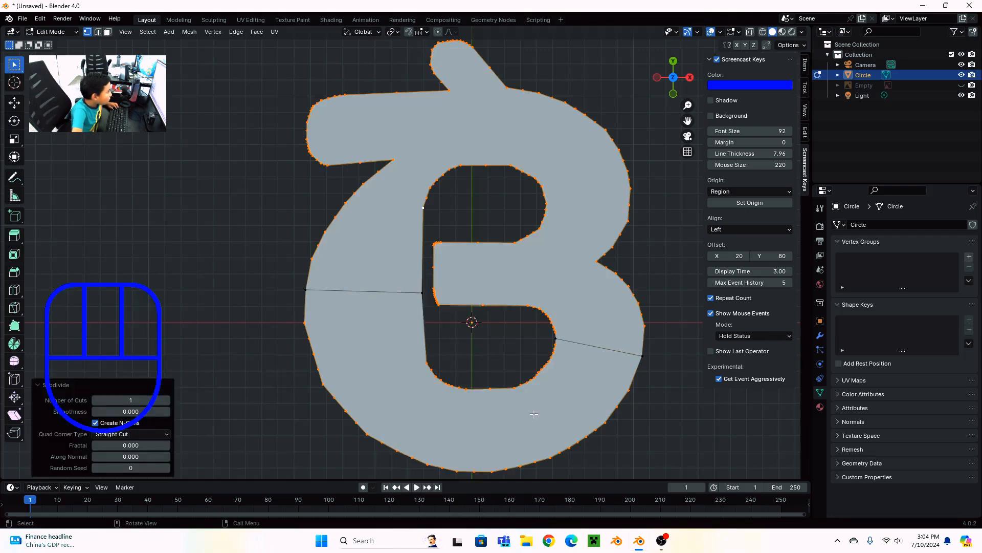
Smooth the selected outline vertices to round off the logo's contours.
right_click_drag(533, 414, 508, 410)
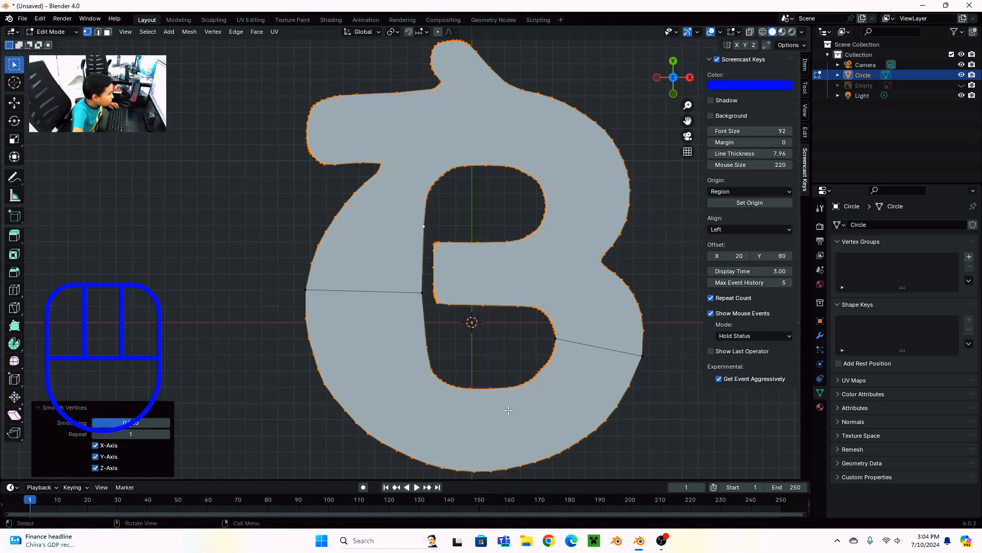
scroll(532, 355, "up", 3)
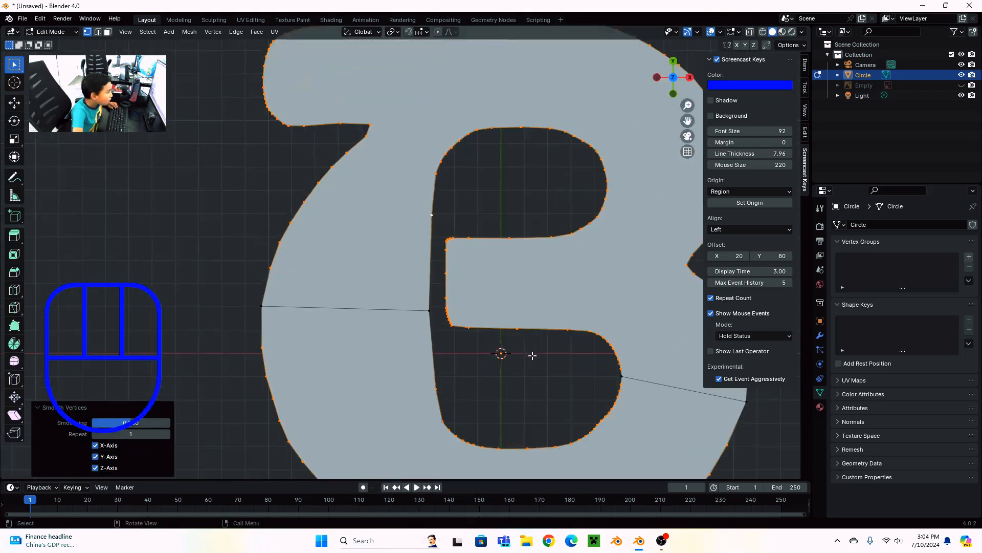
middle_click_drag(533, 355, 505, 457, "shift")
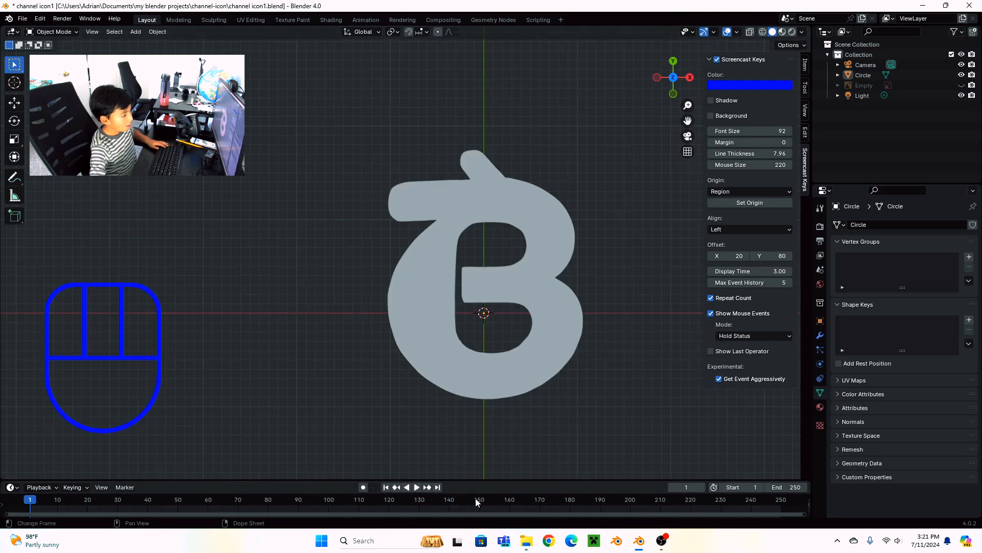
Select both faces of the logo and extrude them about 0.5 m downward.
middle_click_drag(553, 403, 429, 317, "shift")
scroll(464, 375, "up", 2)
scroll(476, 353, "down", 2)
left_click(453, 330)
key("Tab")
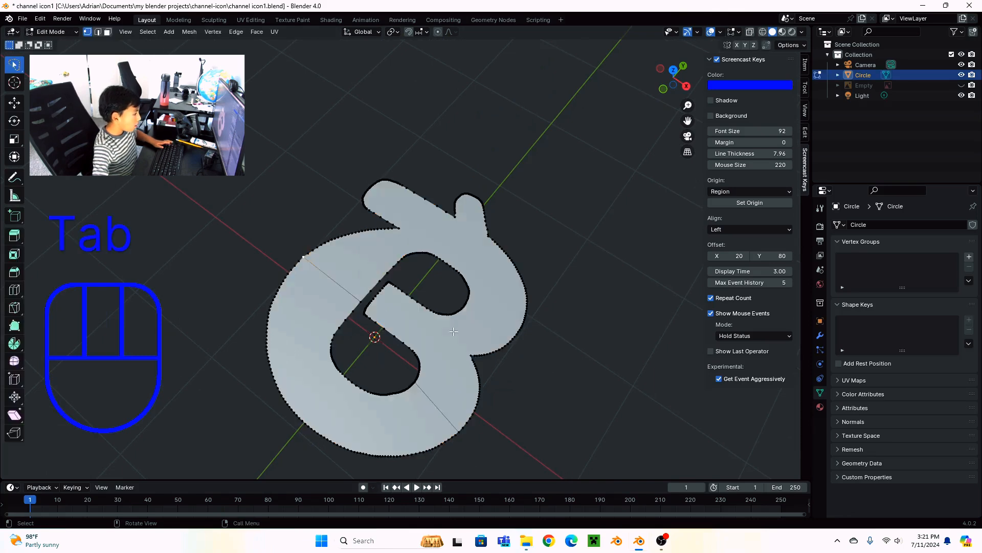
key("3")
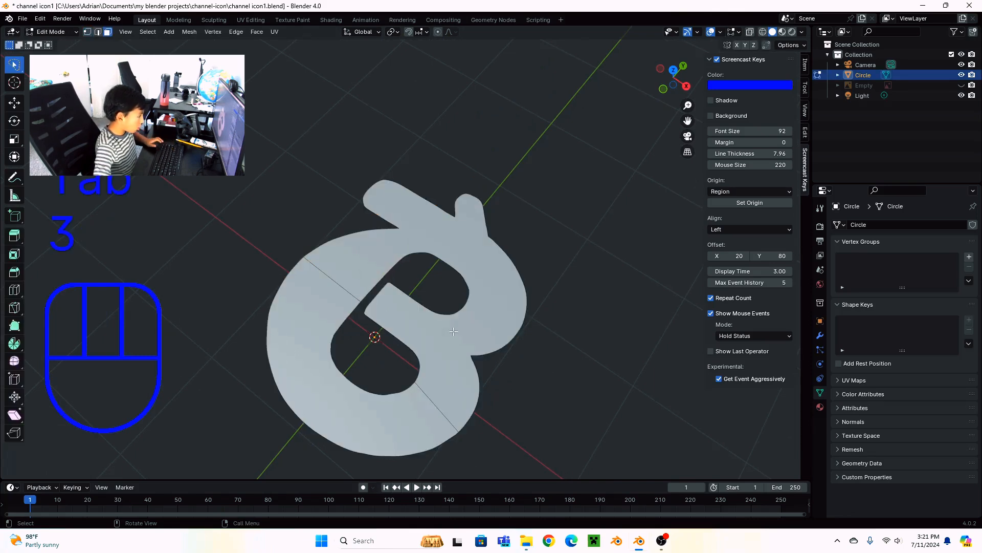
left_click(453, 356)
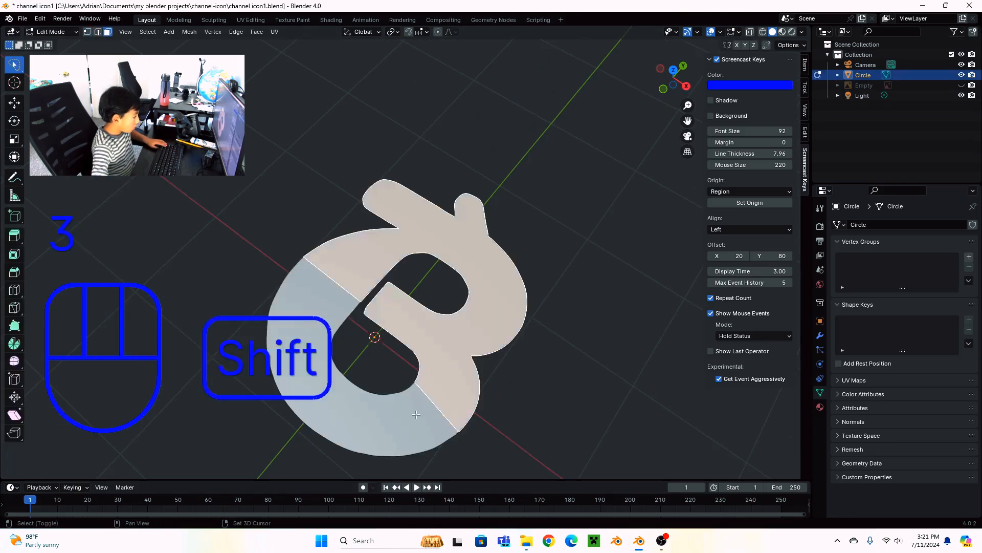
left_click(384, 413, "shift")
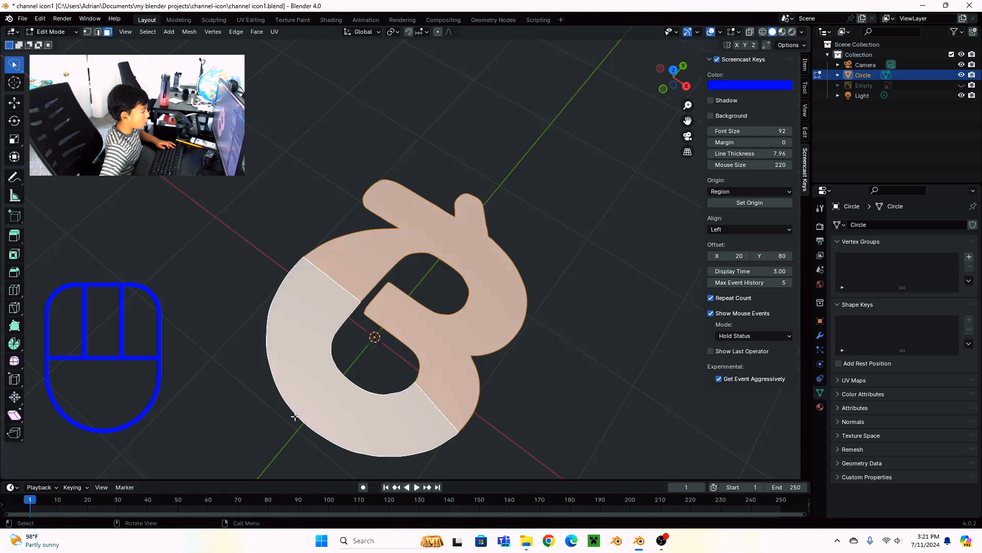
scroll(419, 347, "down", 2)
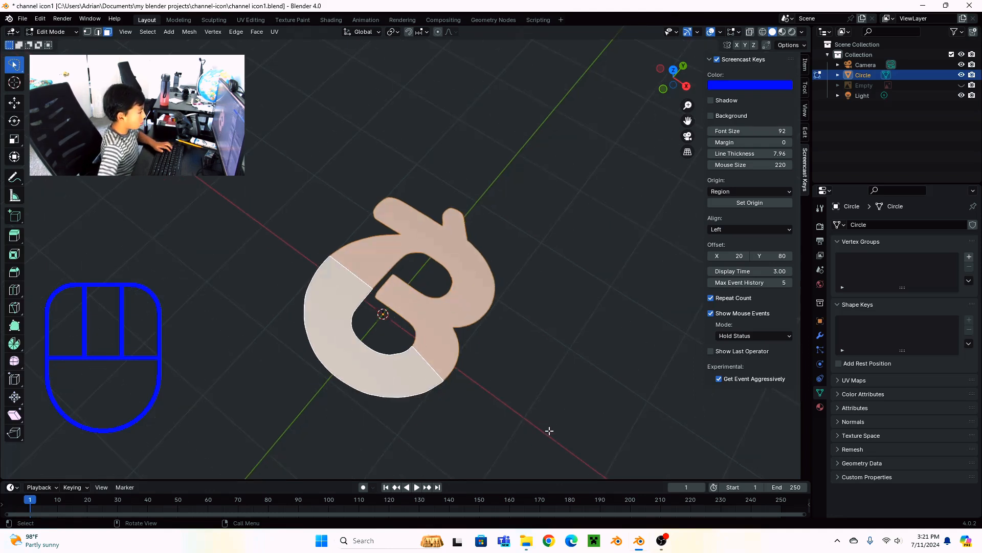
key("e")
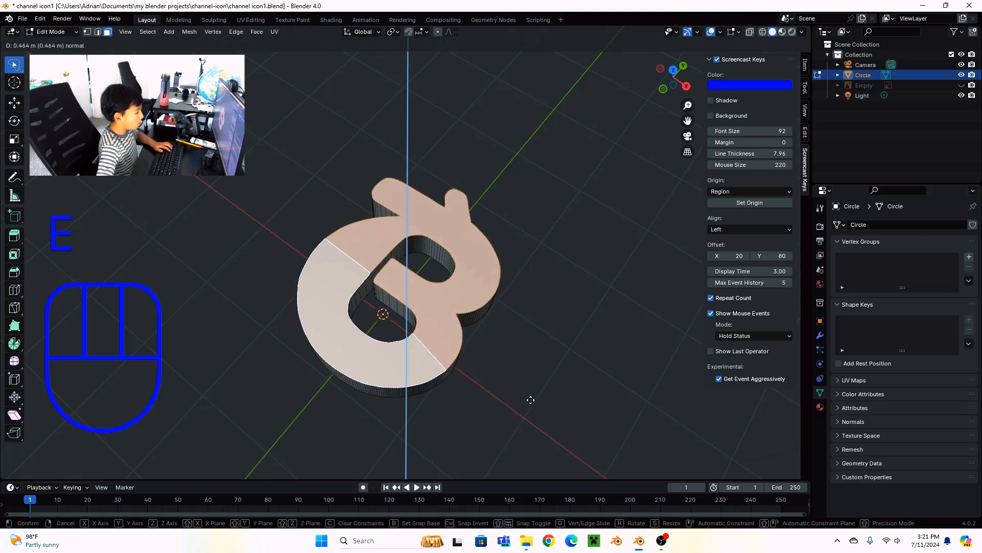
left_click(512, 430)
scroll(505, 394, "up", 3)
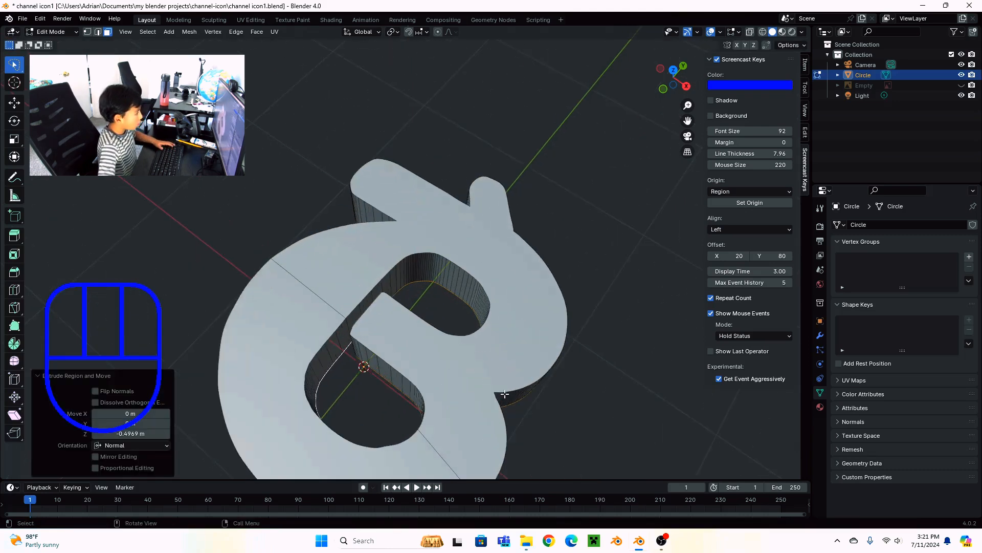
Apply Shade Auto Smooth with a 30° angle to the extruded logo.
key("Tab")
middle_click_drag(505, 394, 346, 325)
scroll(416, 328, "down", 4)
right_click(420, 370)
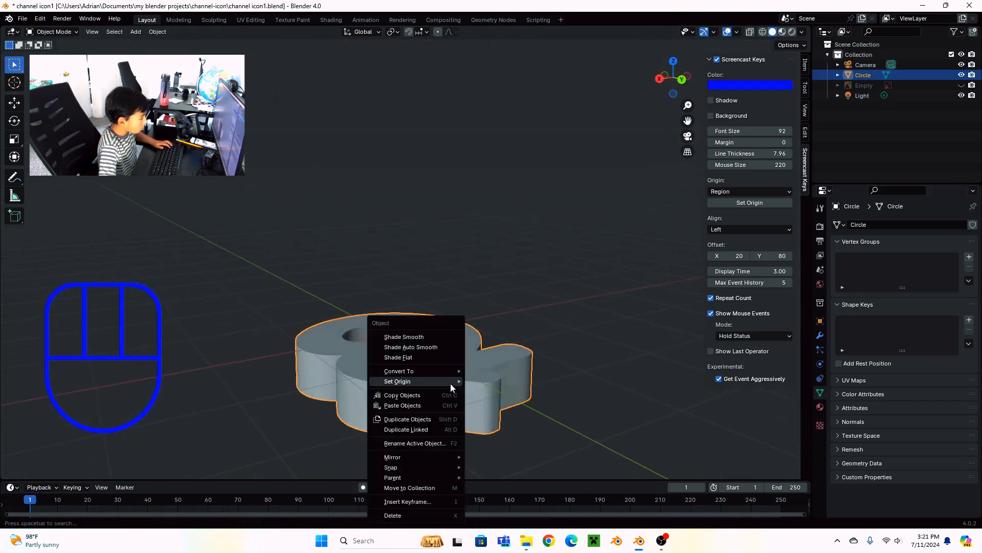
left_click(409, 347)
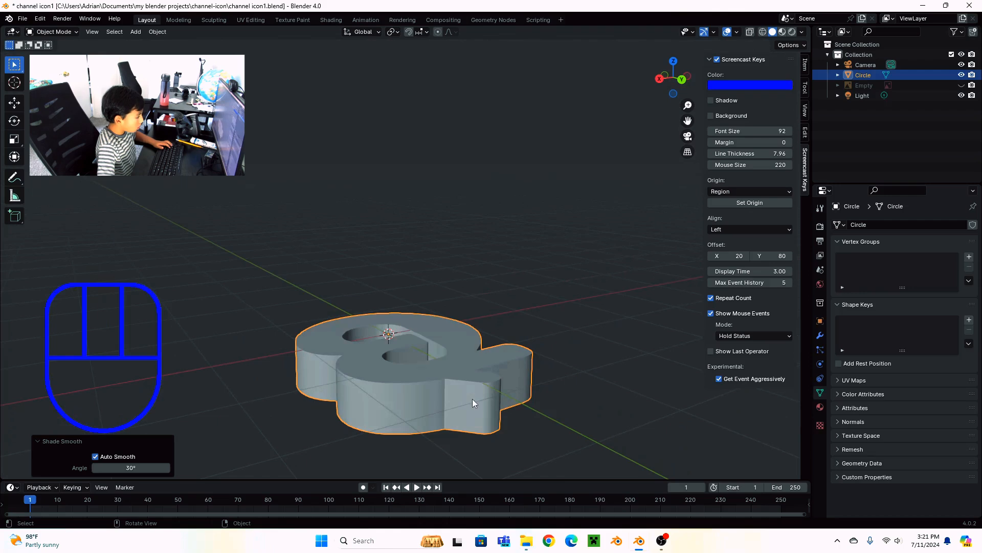
scroll(472, 398, "up", 2)
middle_click_drag(472, 398, 435, 93)
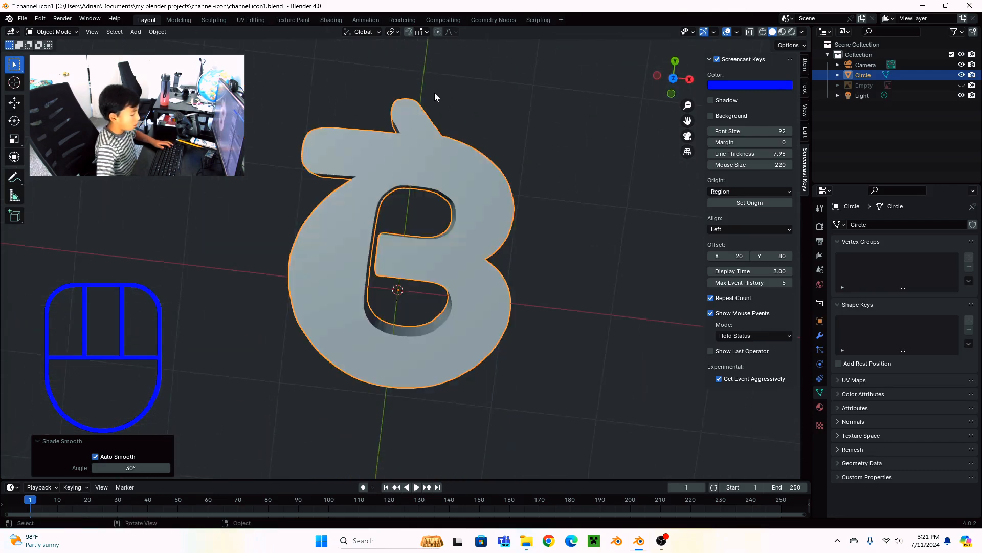
Show the reference image again in top view and reopen the logo mesh for editing.
key("KP_7")
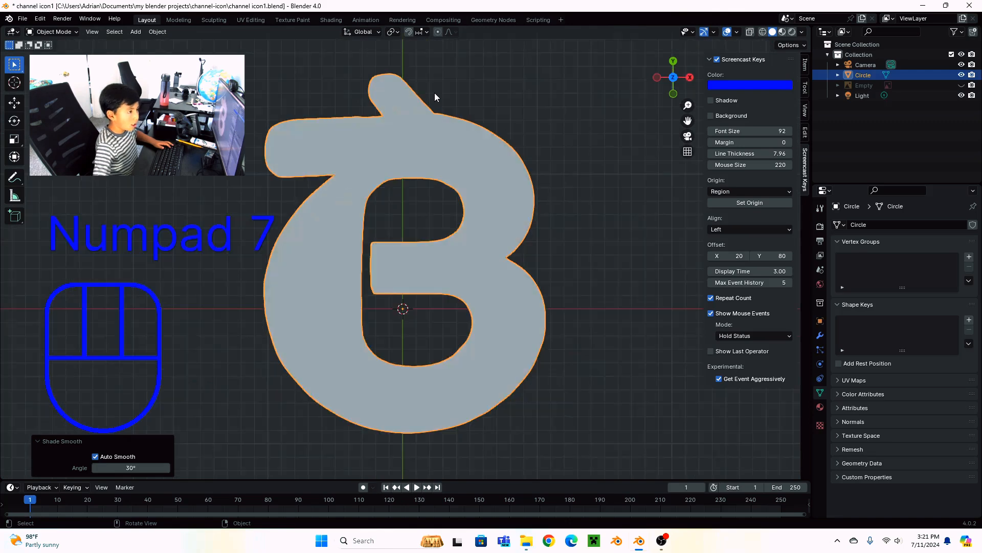
left_click(962, 85)
key("Tab")
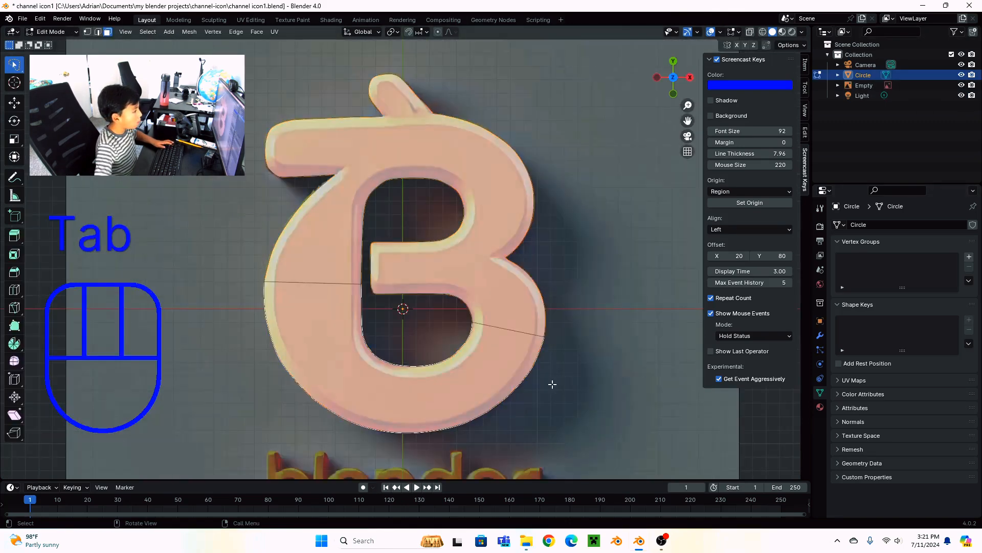
Examine the logo mesh's outline vertices around the inner opening, middle bar and outer curves against the reference image.
scroll(558, 382, "up", 8)
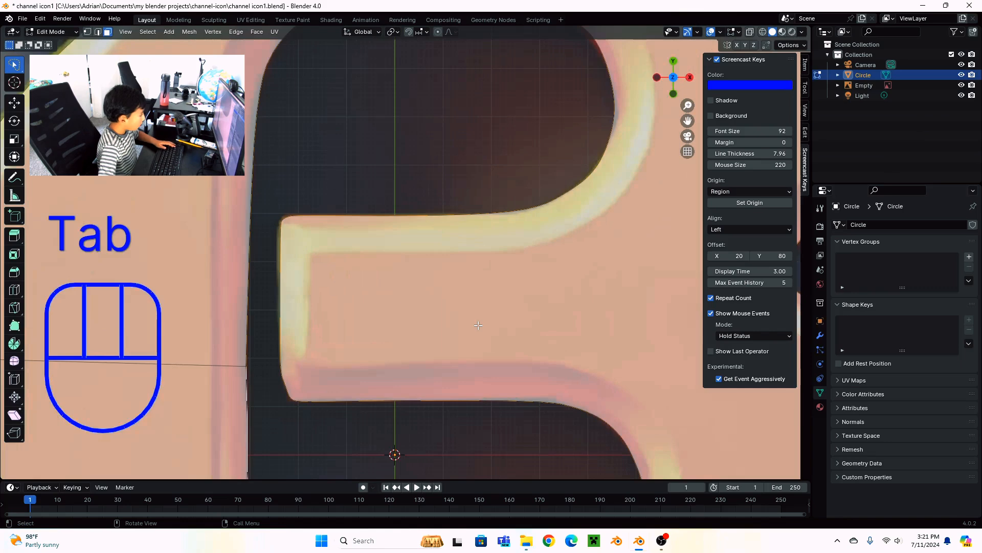
key("1")
scroll(477, 325, "down", 2)
left_click(295, 330)
scroll(333, 394, "down", 5)
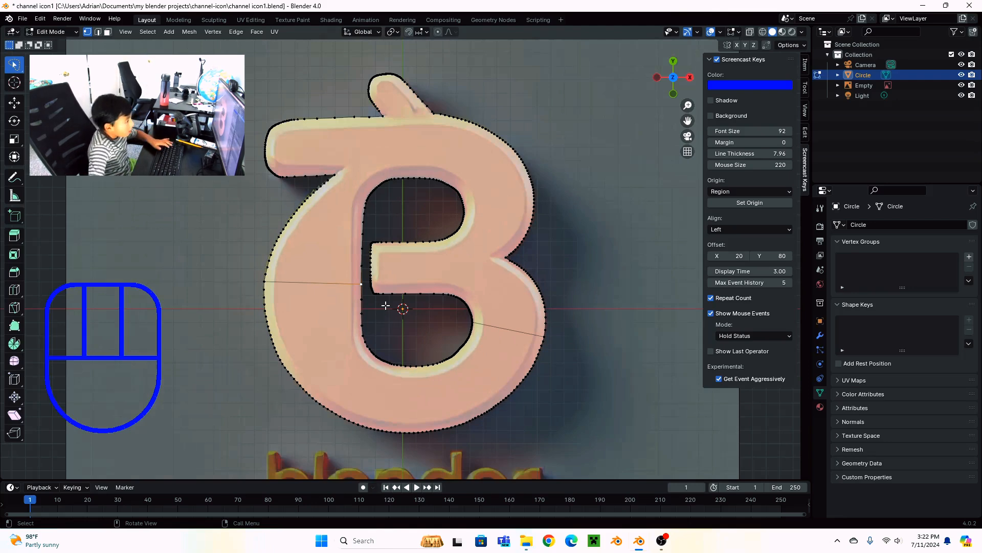
scroll(441, 316, "up", 5)
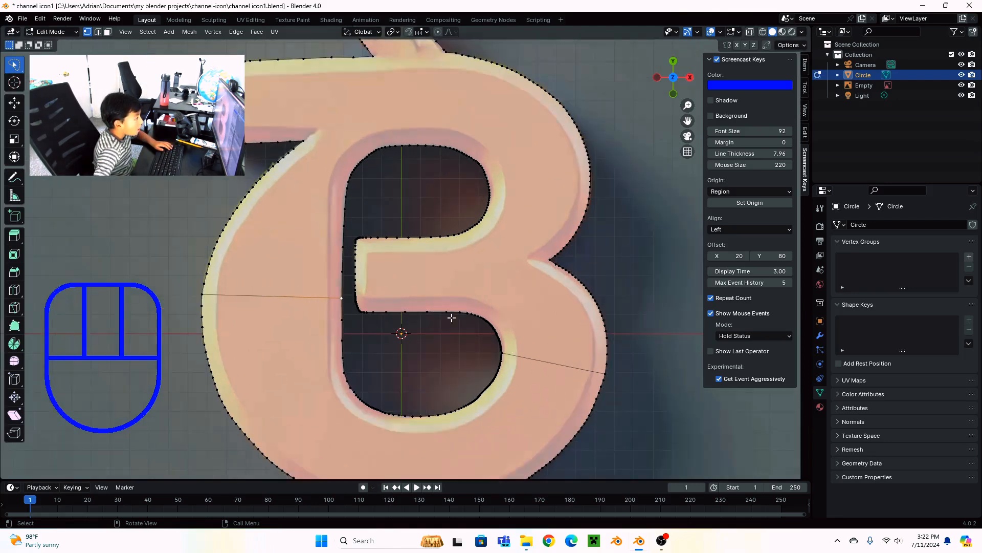
middle_click_drag(451, 317, 614, 323, "shift")
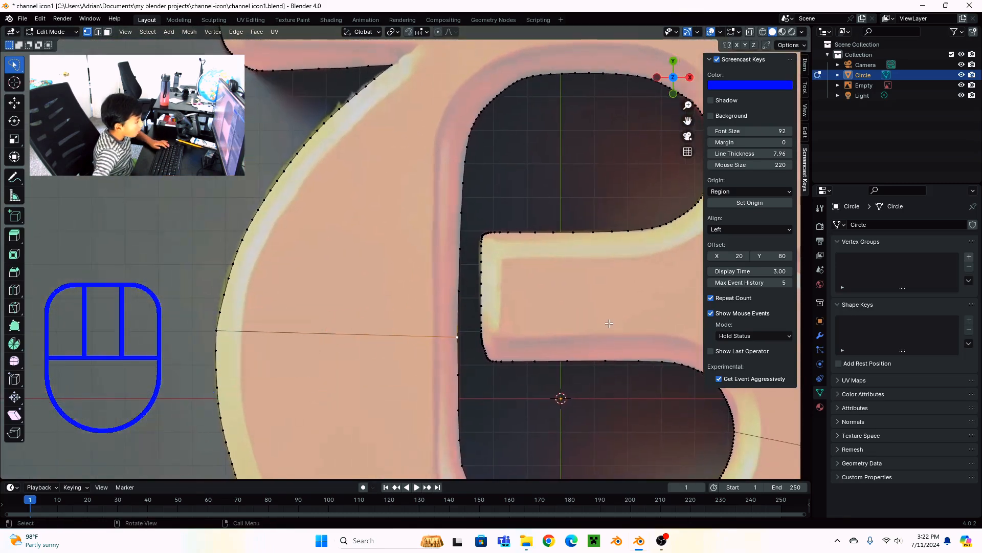
scroll(609, 323, "down", 5)
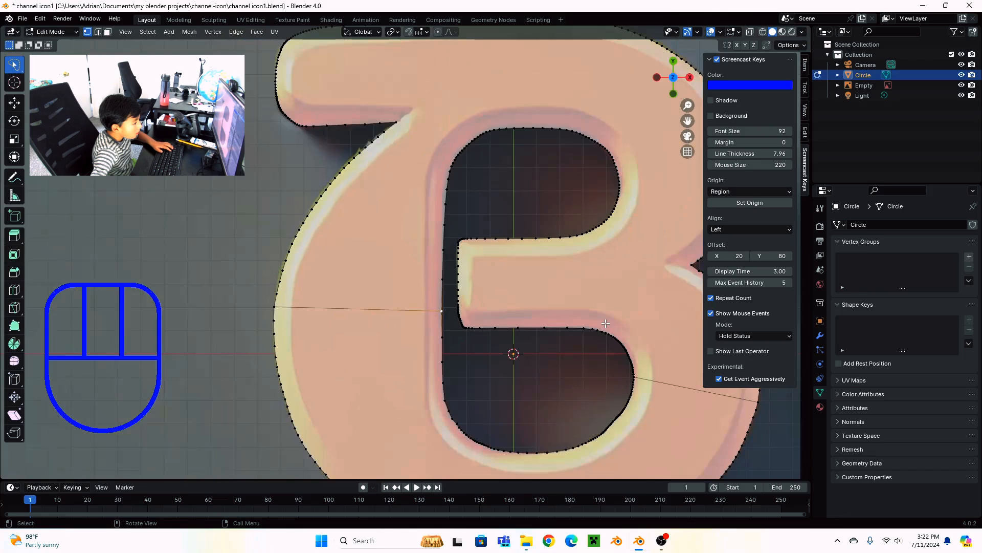
scroll(606, 323, "down", 4)
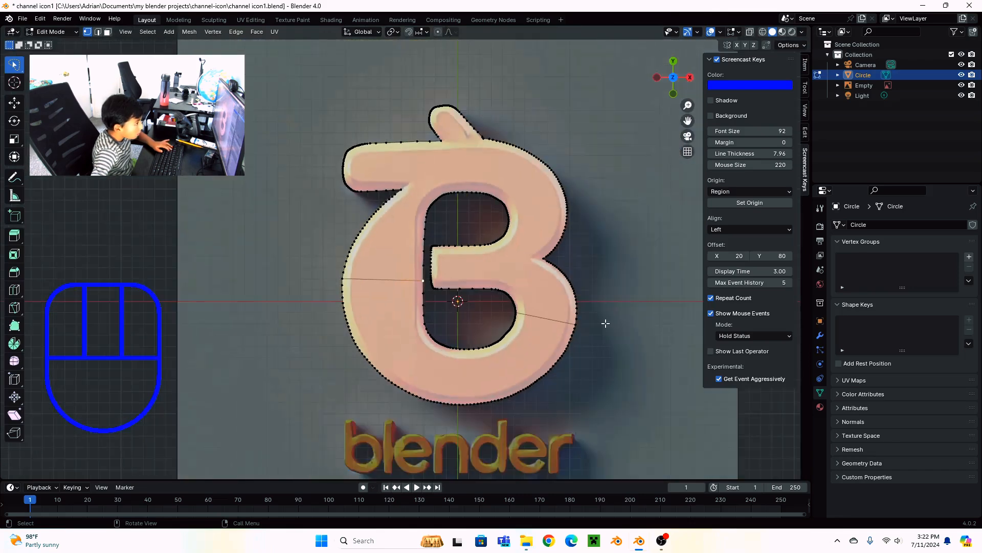
scroll(576, 338, "up", 3)
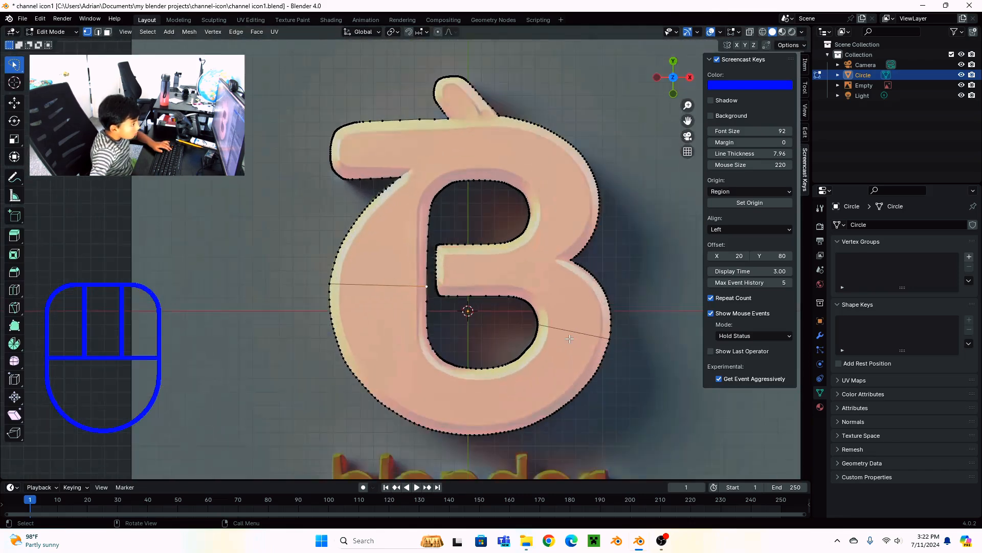
scroll(569, 339, "up", 3)
middle_click_drag(575, 340, 535, 305, "shift")
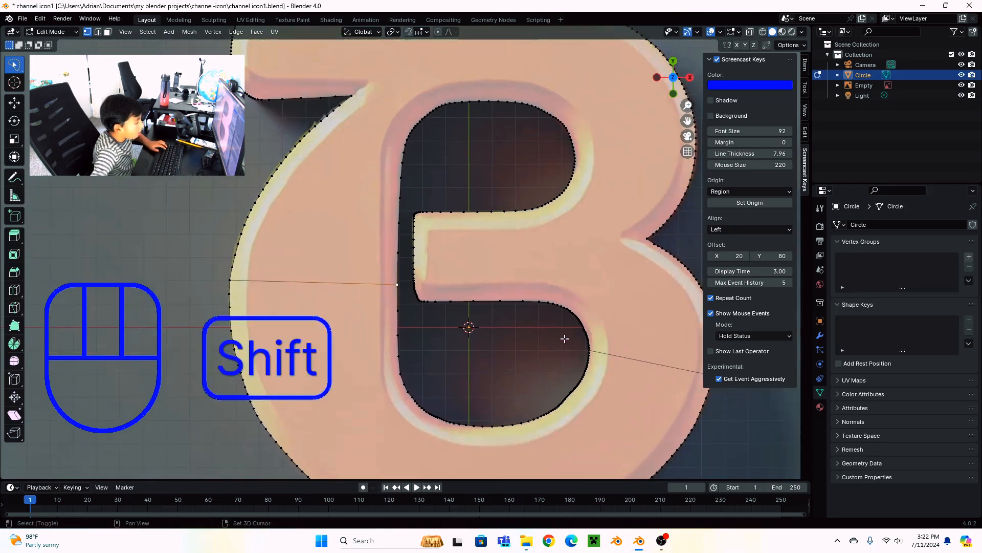
scroll(565, 338, "down", 5)
scroll(639, 324, "up", 6)
middle_click_drag(641, 323, 603, 399, "shift")
Select the outer and inner outline edge loops of the logo's front and bevel them about 0.046 m with one segment.
key("2")
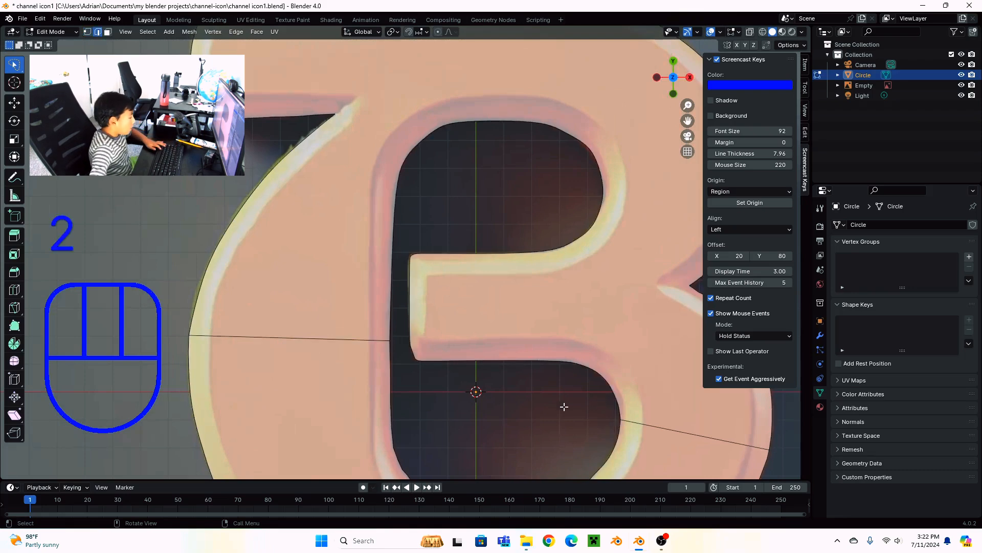
key("alt")
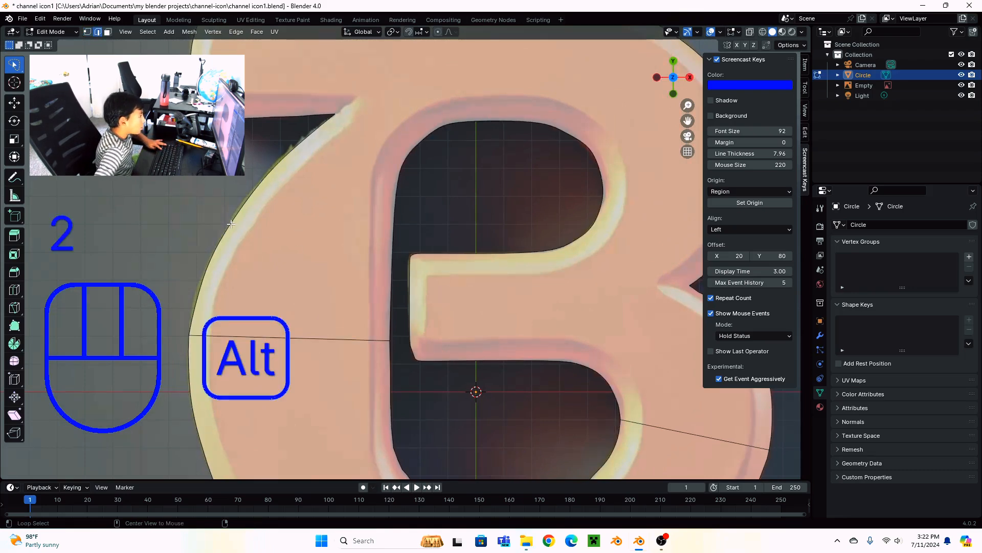
scroll(263, 208, "down", 3)
key("shift")
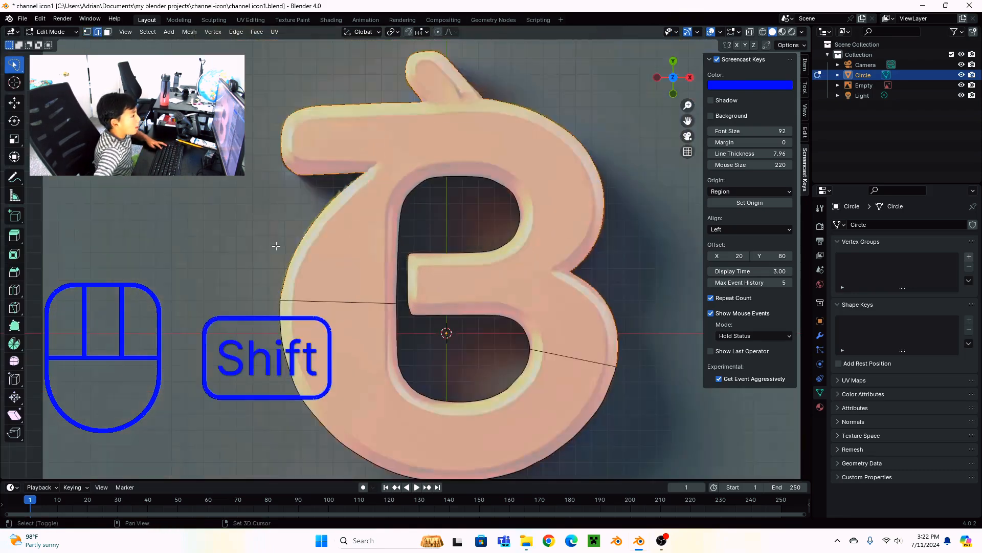
key("alt")
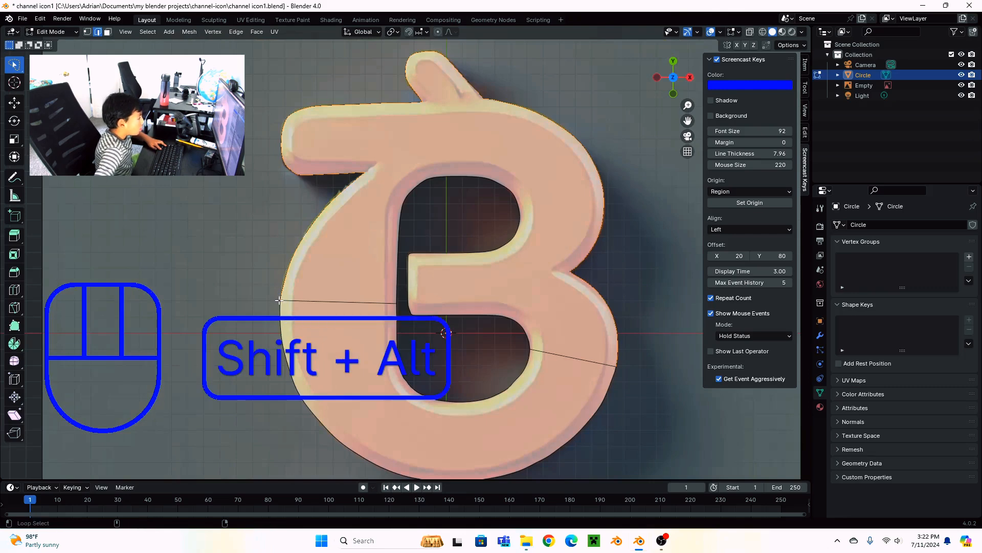
left_click(281, 309, "alt+shift")
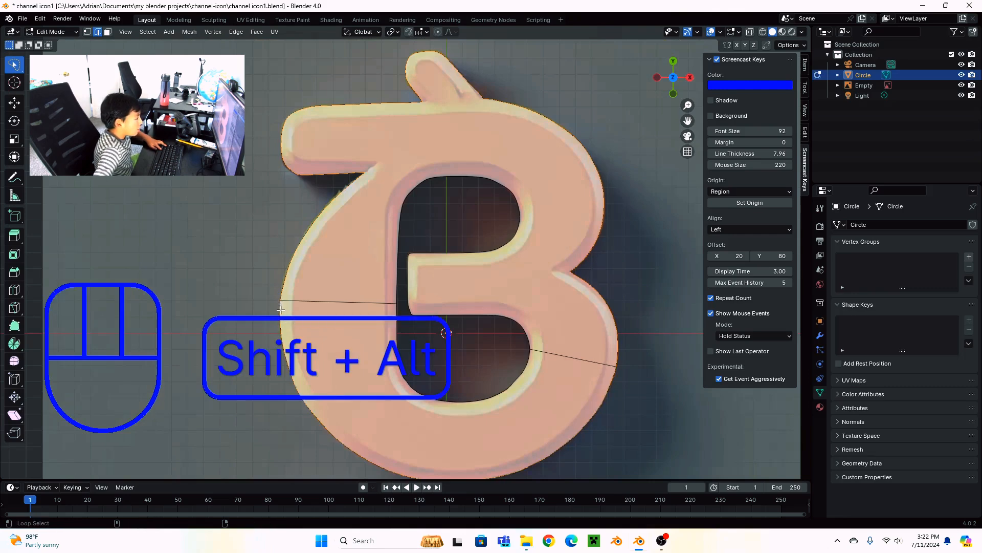
left_click(396, 306, "alt+shift")
left_click(397, 292, "alt+shift")
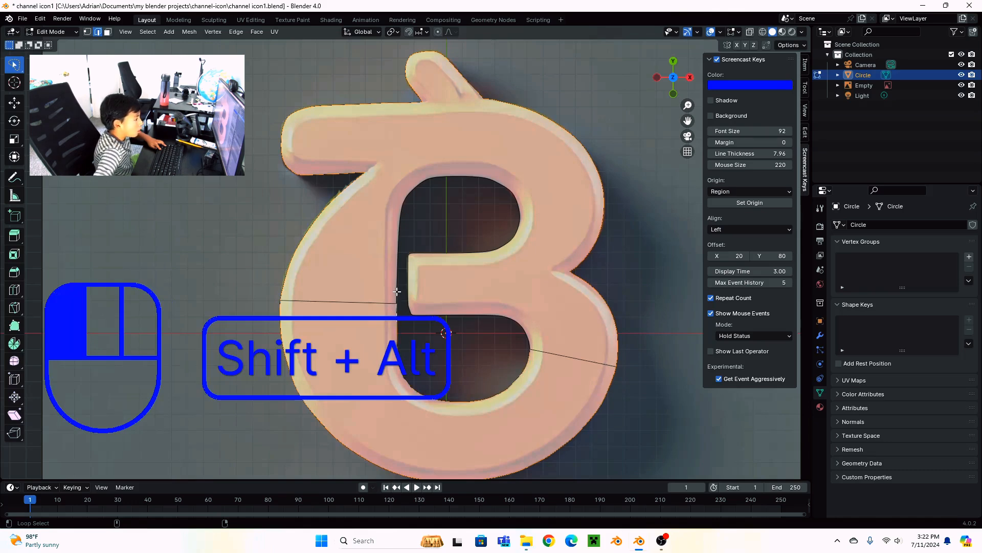
scroll(438, 347, "down", 3)
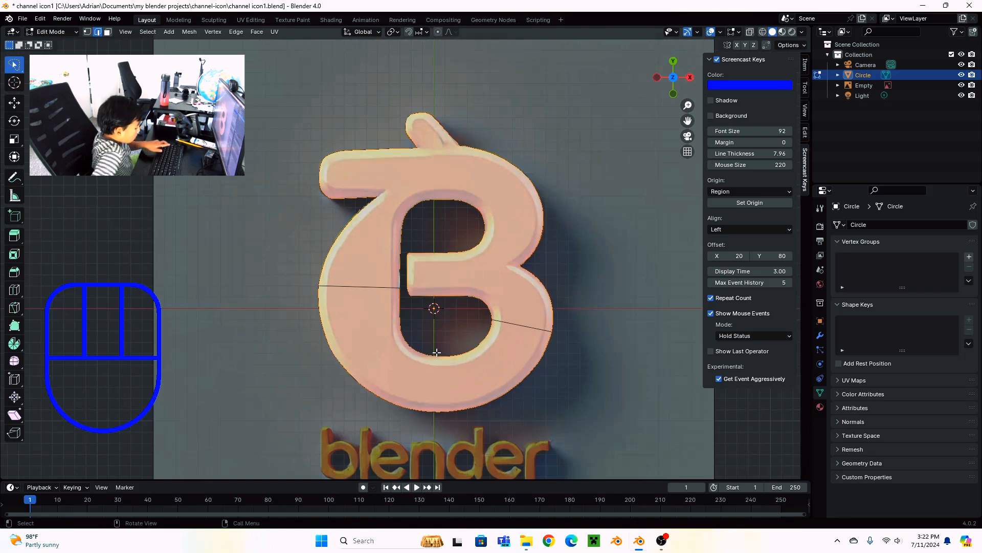
key("ctrl")
key("ctrl+b")
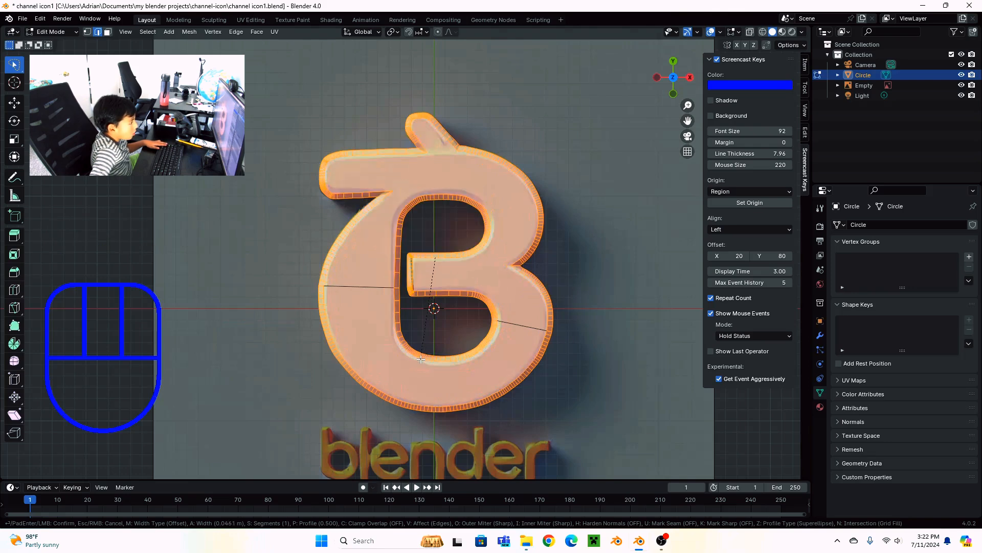
left_click(421, 360)
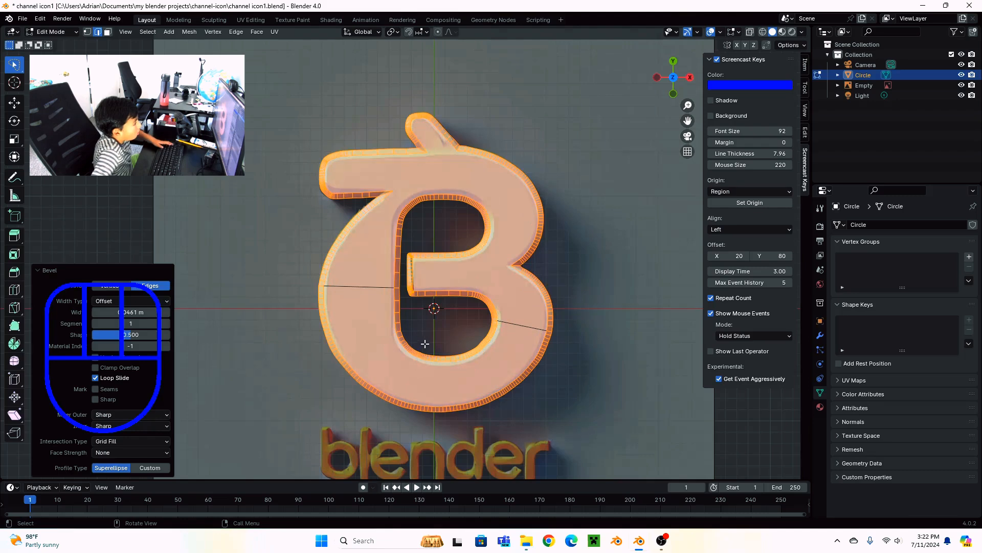
Turn on X-ray to see through the overlapping bevel geometry at the free end of the logo's middle bar.
scroll(425, 343, "up", 4)
middle_click_drag(463, 373, 460, 277, "shift")
scroll(461, 278, "up", 4)
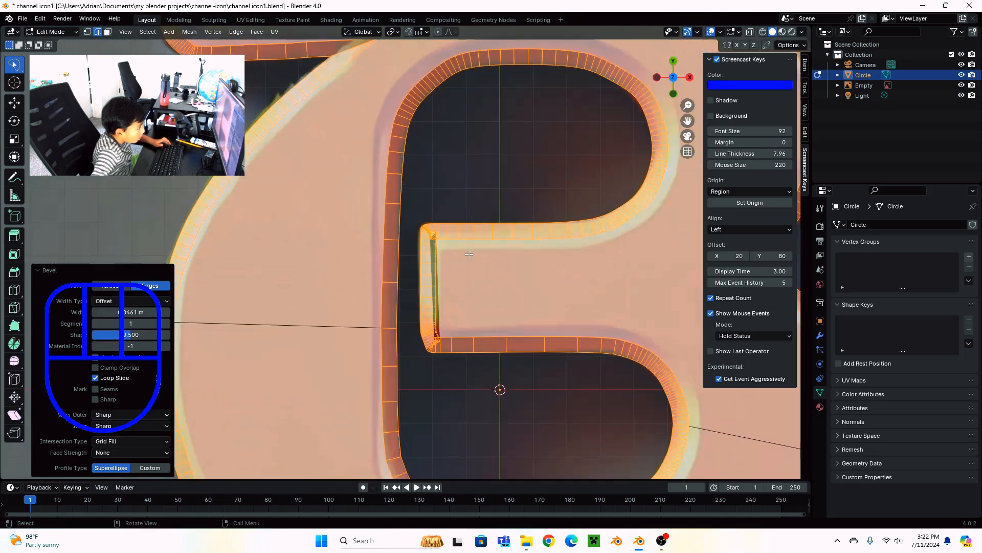
middle_click_drag(589, 379, 580, 295, "shift")
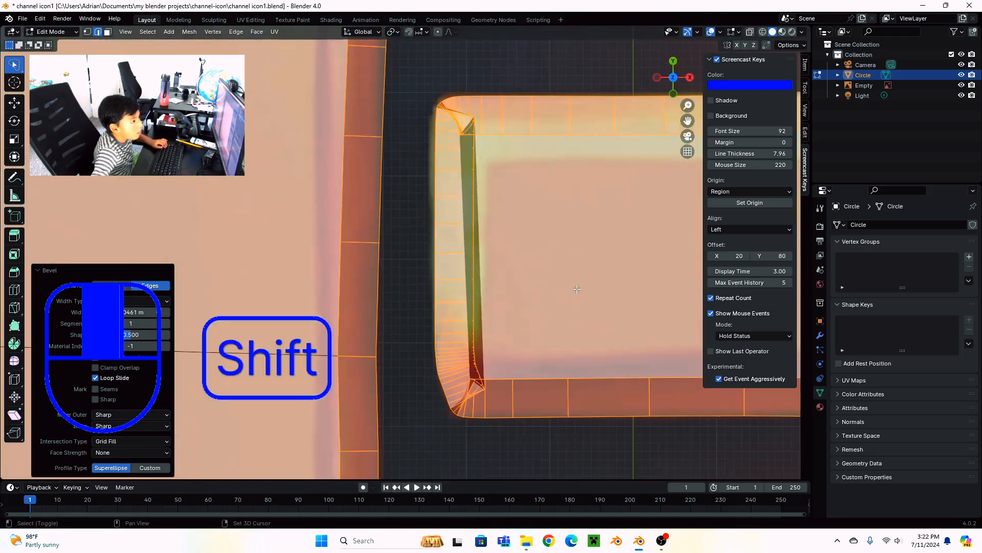
left_click(751, 32)
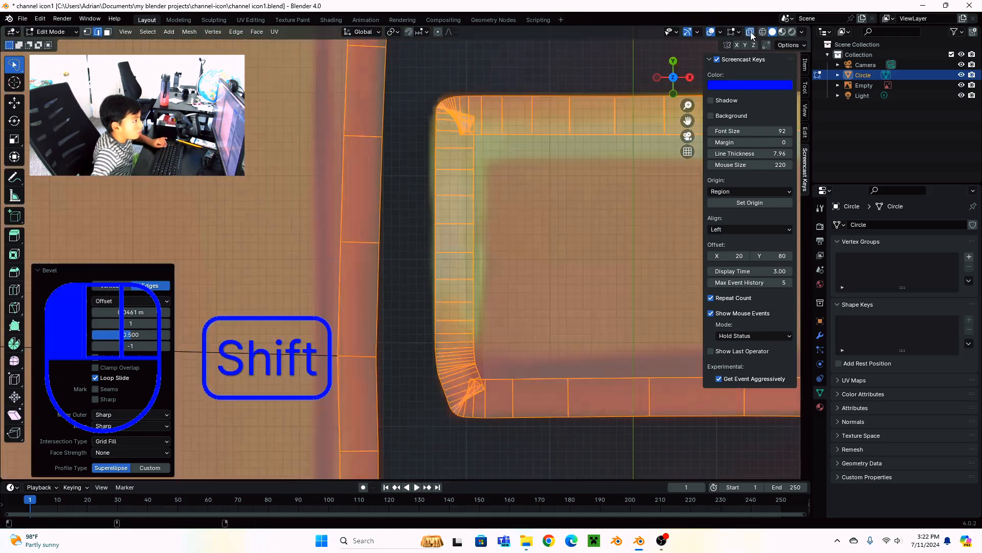
Merge the cluster of tangled bevel vertices at the lower corner of the middle bar's end at their center.
scroll(562, 334, "up", 3)
middle_click_drag(544, 353, 468, 248, "shift")
key("1")
scroll(467, 360, "up", 2)
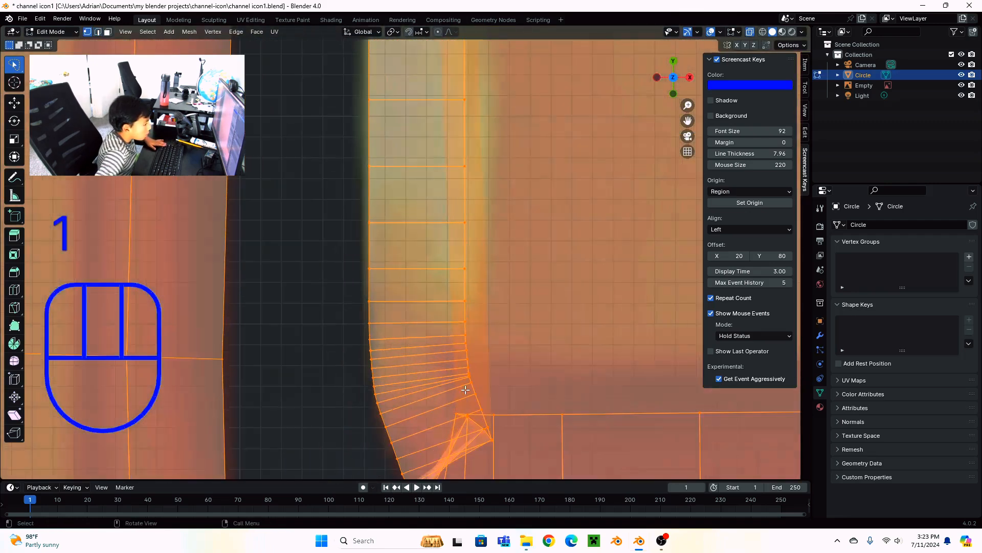
left_click_drag(492, 441, 474, 405)
left_click(455, 413, "shift")
left_click(488, 428, "shift")
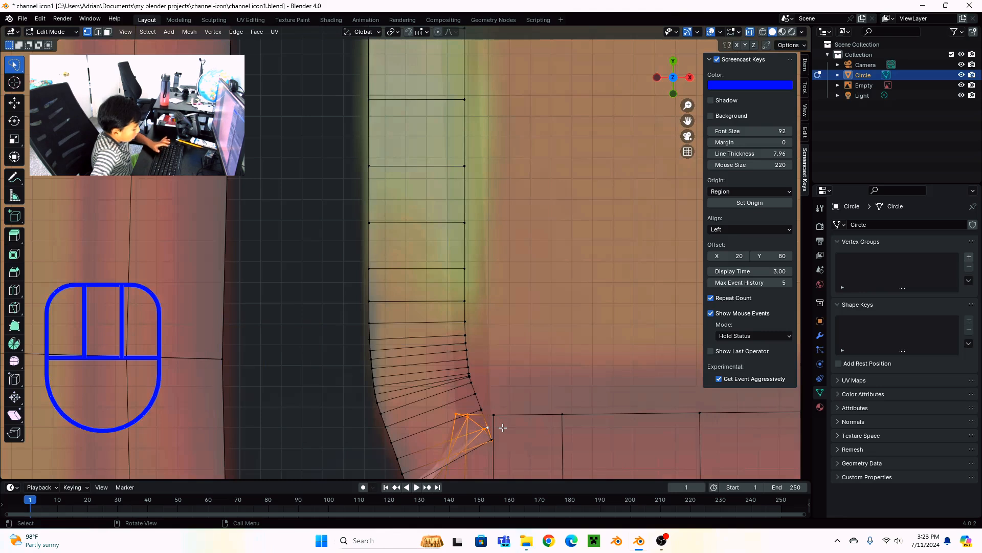
key("m")
left_click(503, 428)
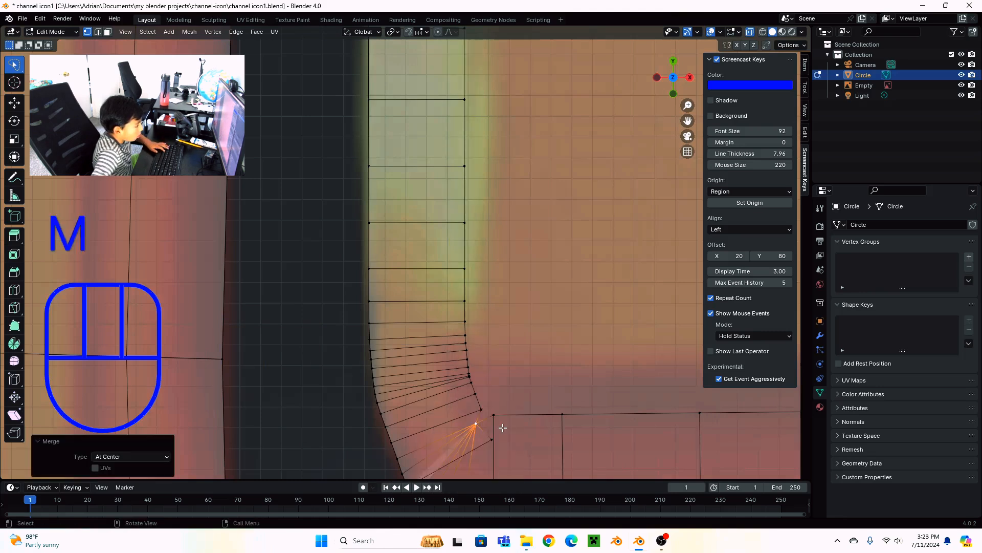
Merge the stray vertex beside that corner with the already merged corner vertex, using At Center.
left_click(493, 441)
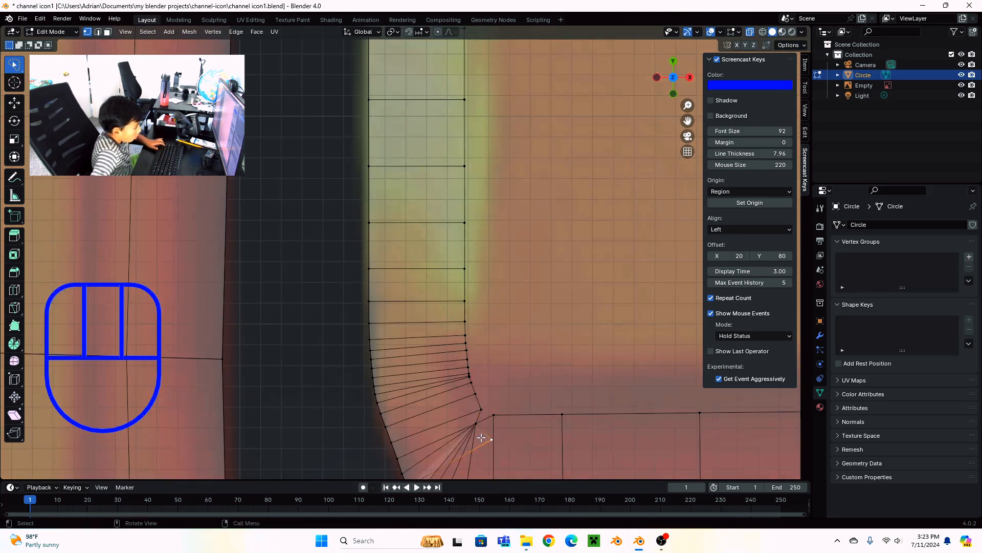
left_click(484, 427, "shift")
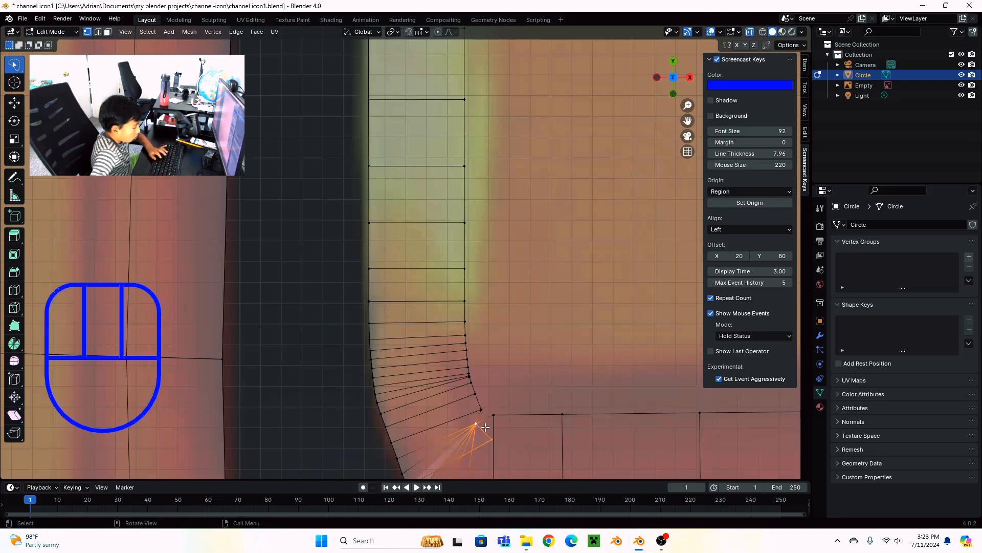
key("m")
left_click(485, 427)
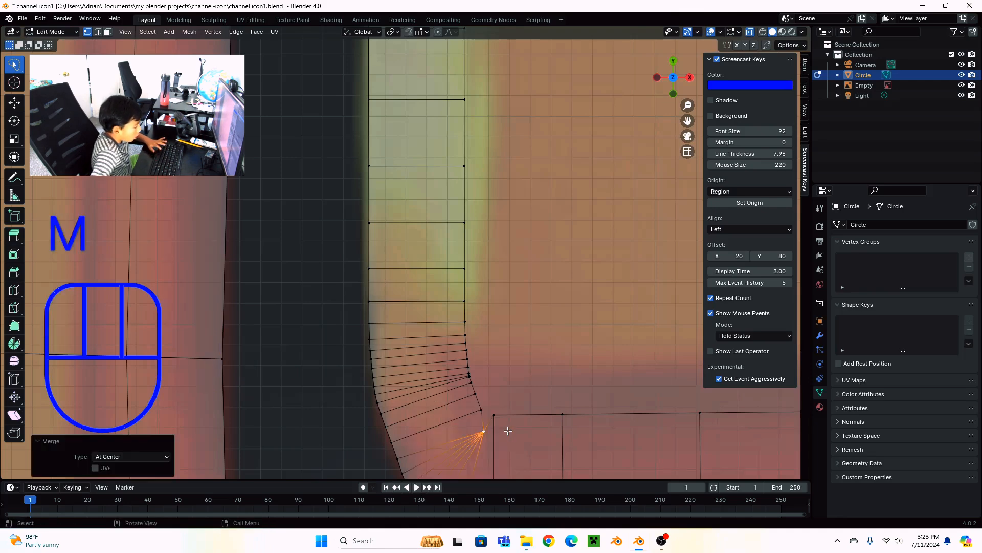
Set the snapping target to Vertex and enable snapping.
key("g")
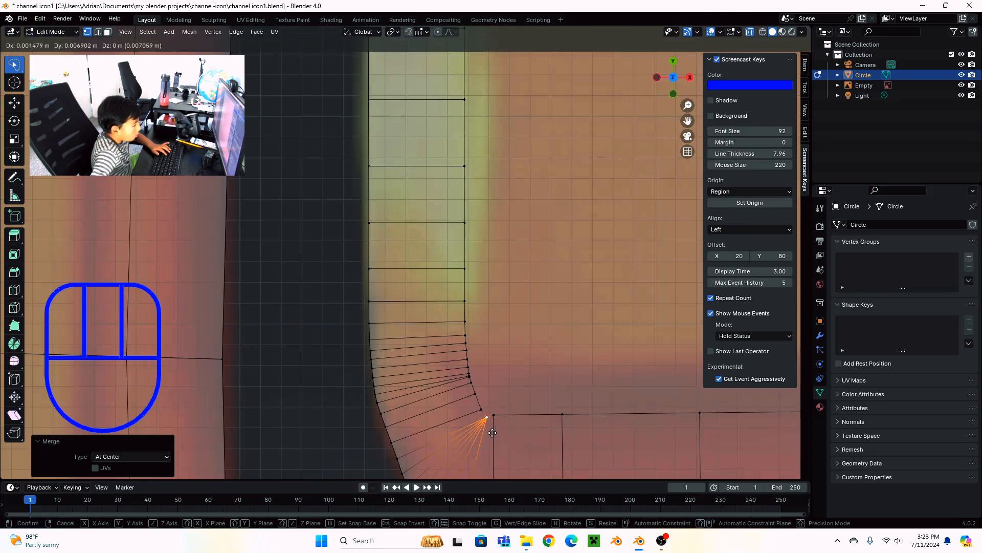
right_click(492, 432)
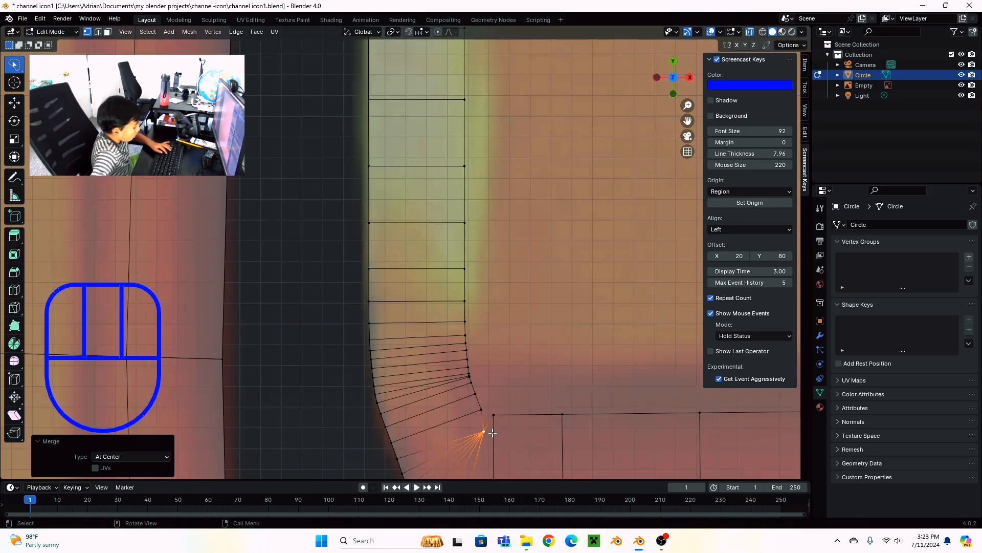
left_click(421, 33)
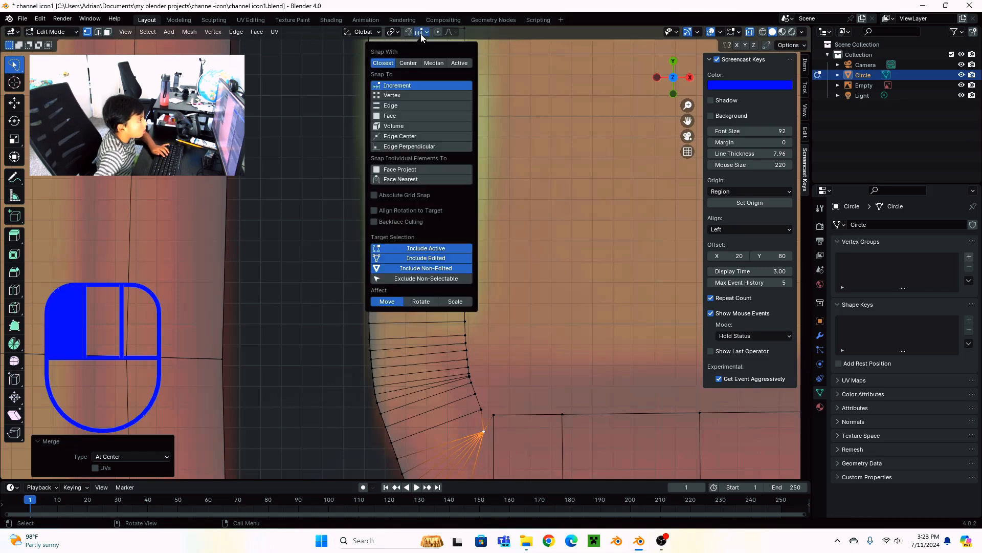
left_click(394, 95)
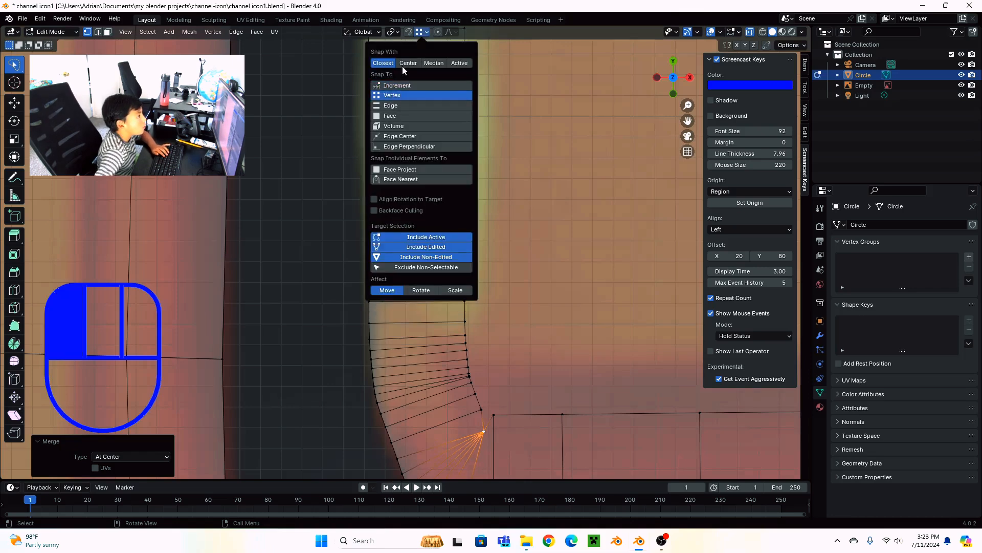
left_click(408, 32)
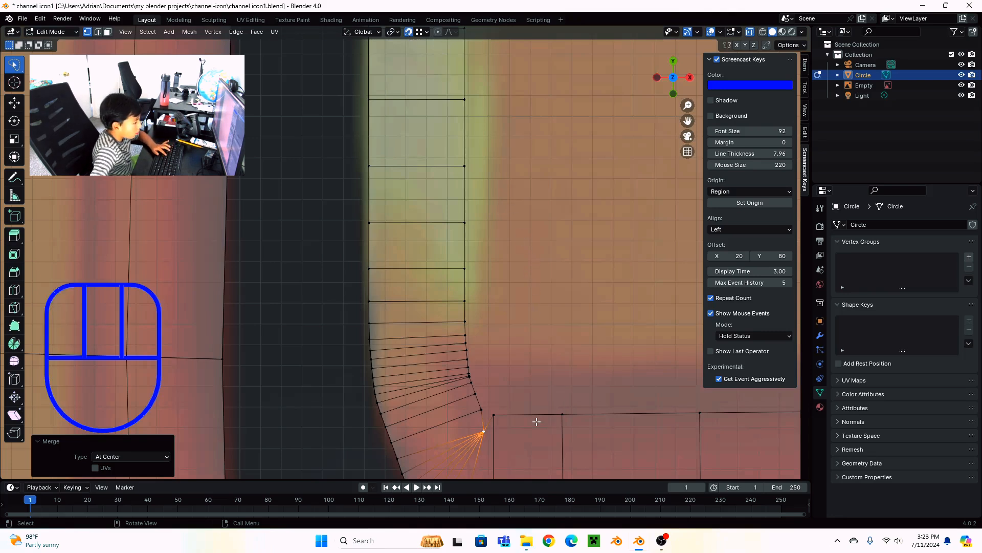
Move the merged corner vertex about -0.0012 m along X, snapping it in line with the neighbouring bevel vertex above.
key("g")
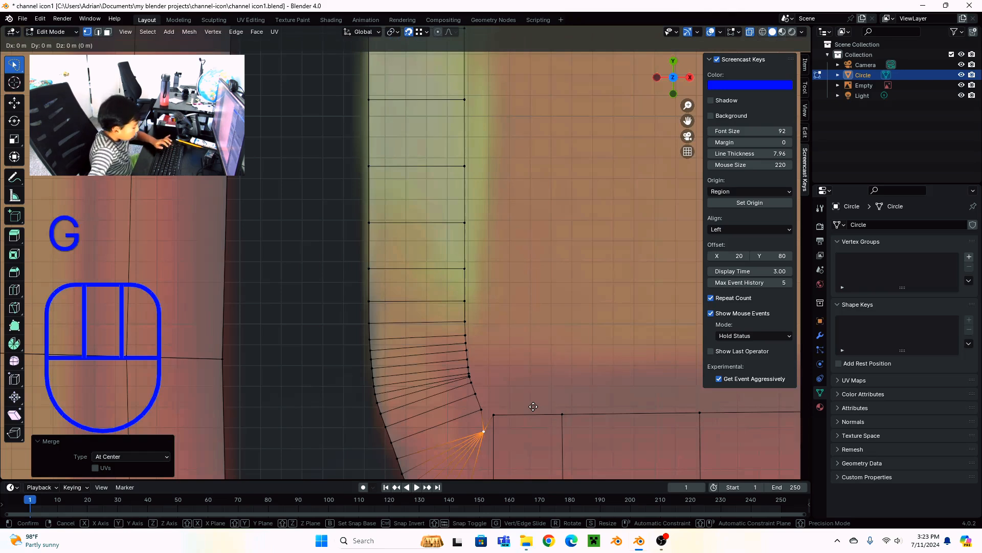
key("x")
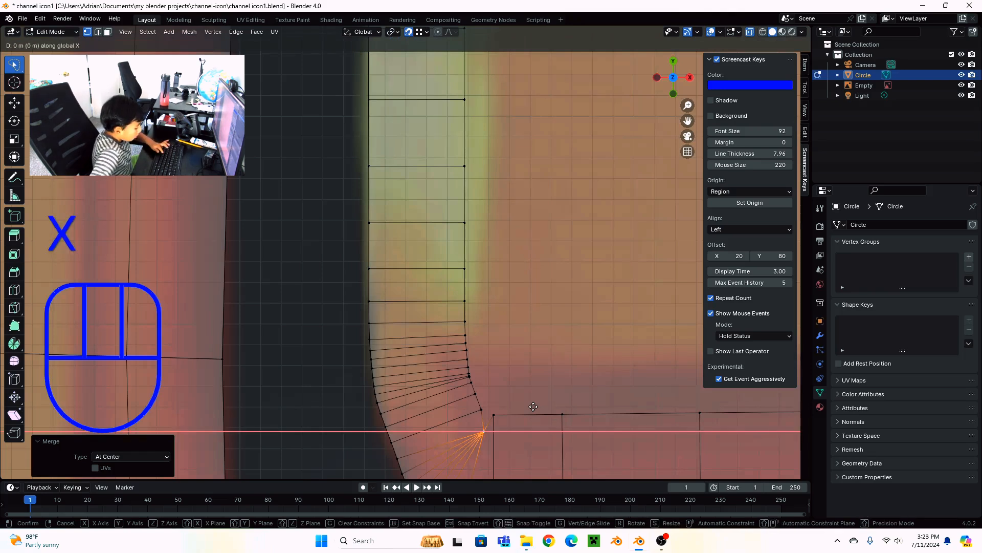
key("b")
left_click(478, 422)
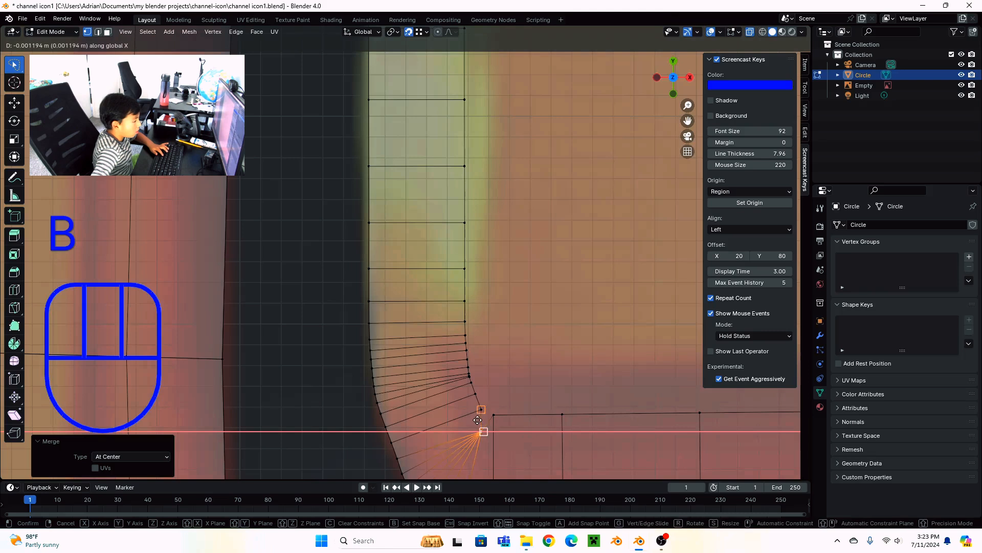
left_click(478, 413)
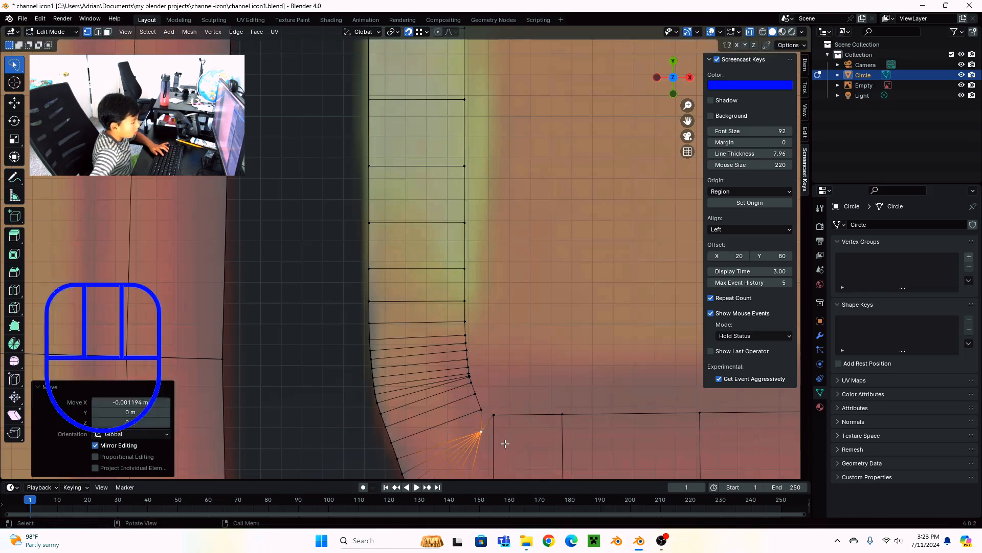
Move the merged lower corner vertex about 0.008 m along Y, snapping it level with the neighbouring inner bevel vertex beside it.
key("g")
key("y")
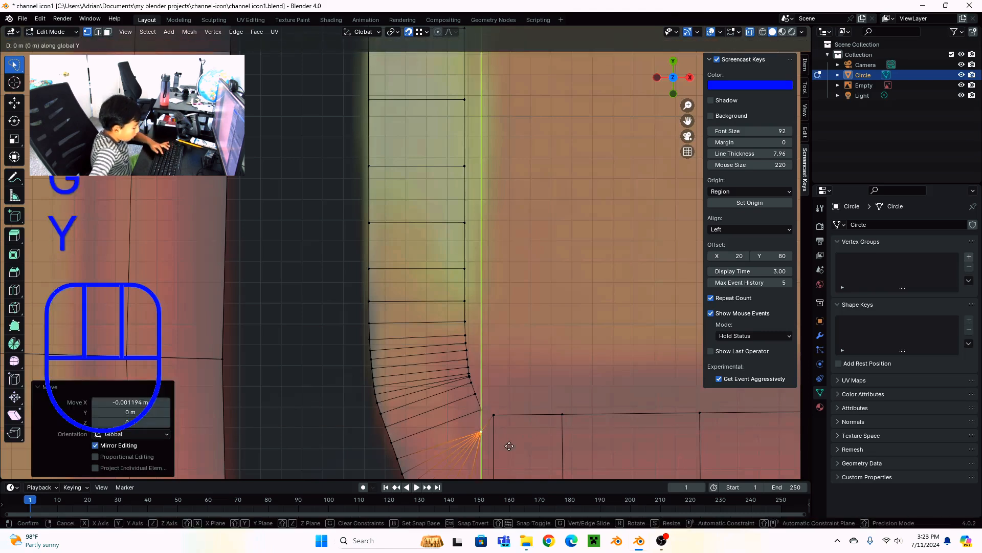
key("b")
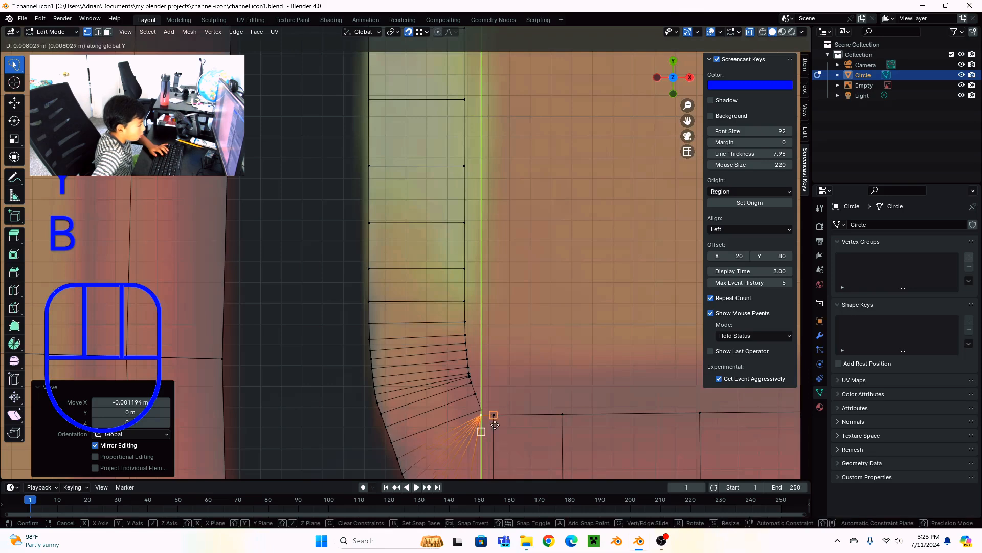
left_click(494, 424)
Select the path of tangled bevel vertices at the upper corner of the middle bar's end and merge them at their center.
middle_click_drag(543, 413, 487, 300, "shift")
scroll(564, 331, "up", 2)
mouse_move(481, 301)
left_mouse_down()
mouse_move(508, 310)
mouse_move(545, 293)
mouse_move(536, 293)
left_mouse_up()
left_click(488, 304)
left_click(490, 296)
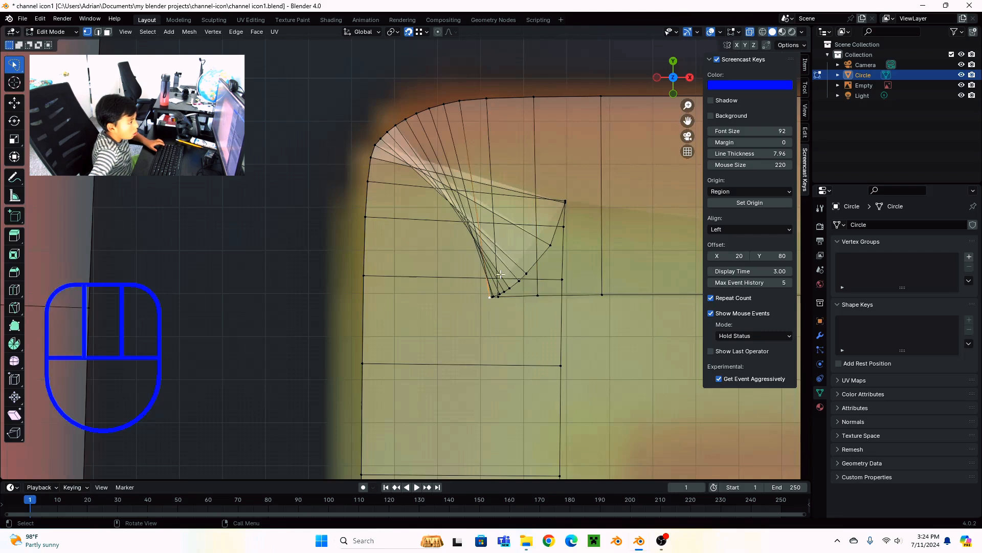
left_click(565, 203, "ctrl")
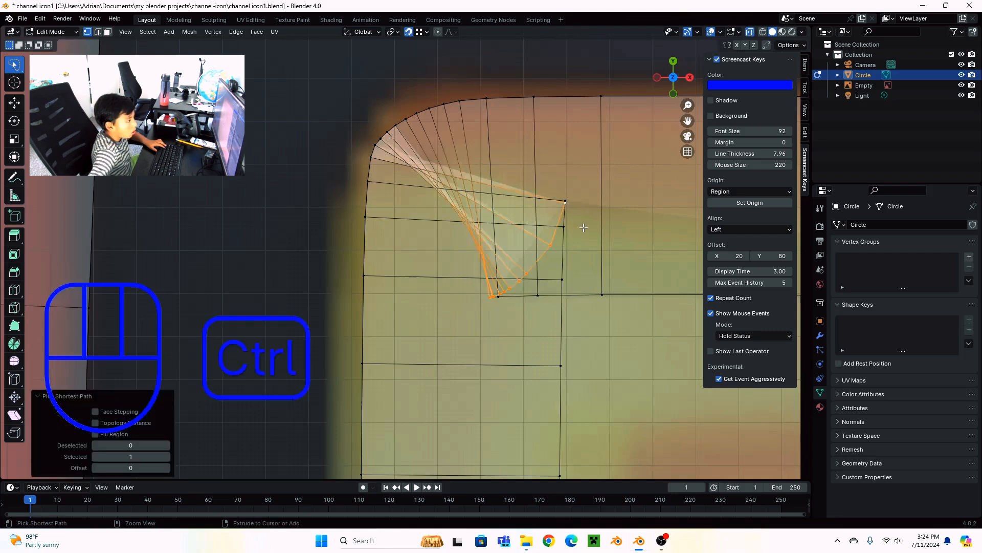
scroll(579, 225, "up", 2)
middle_click_drag(580, 225, 552, 287, "shift")
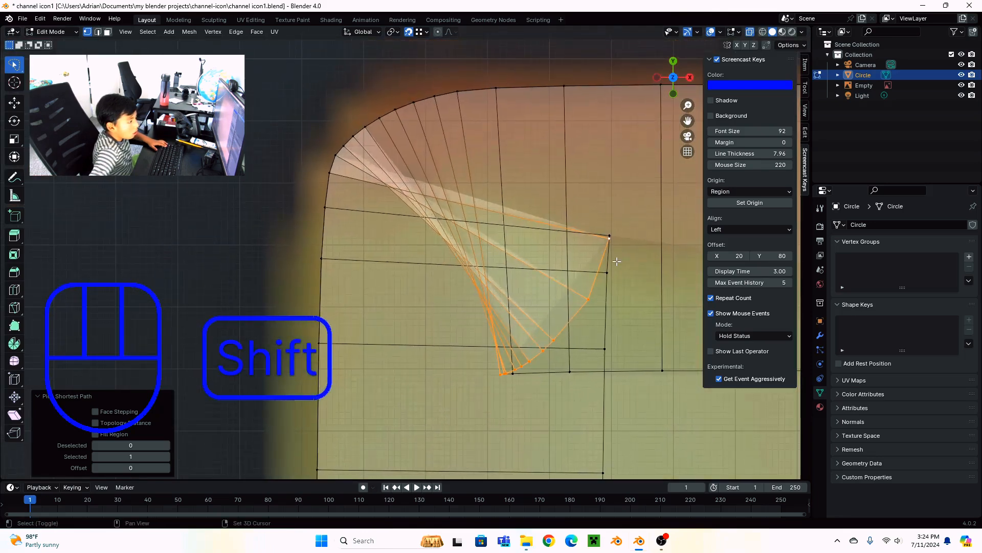
left_click(608, 237, "shift")
key("m")
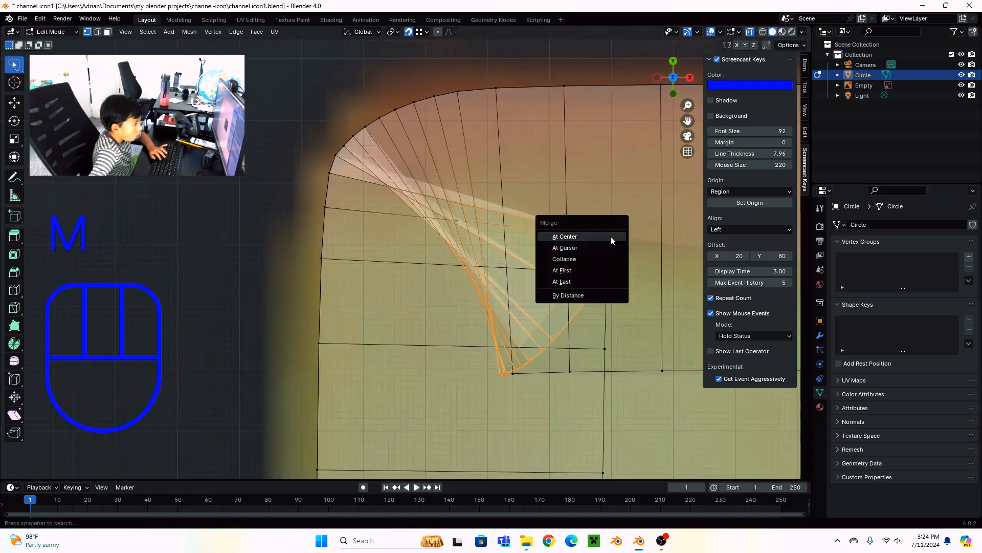
left_click(610, 238)
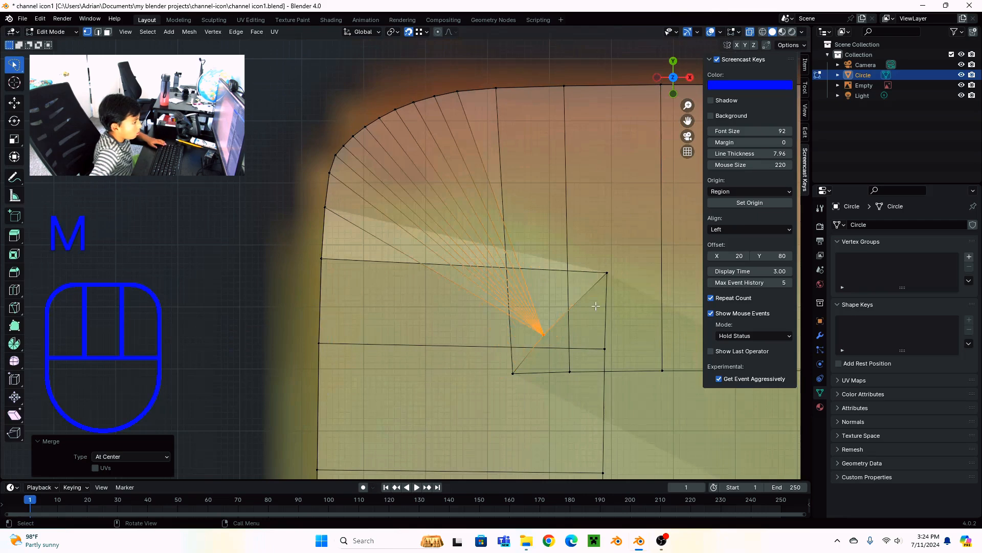
Merge the remaining overlapping inner vertices around the upper corner with the already merged vertex, using At Center.
left_click(604, 274, "shift")
left_click(514, 373, "shift")
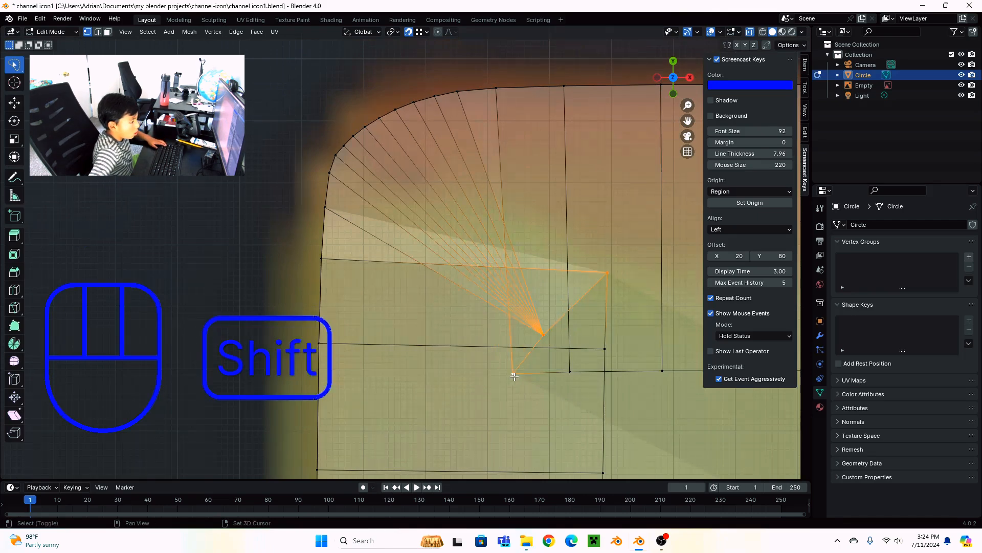
left_click(564, 372, "shift")
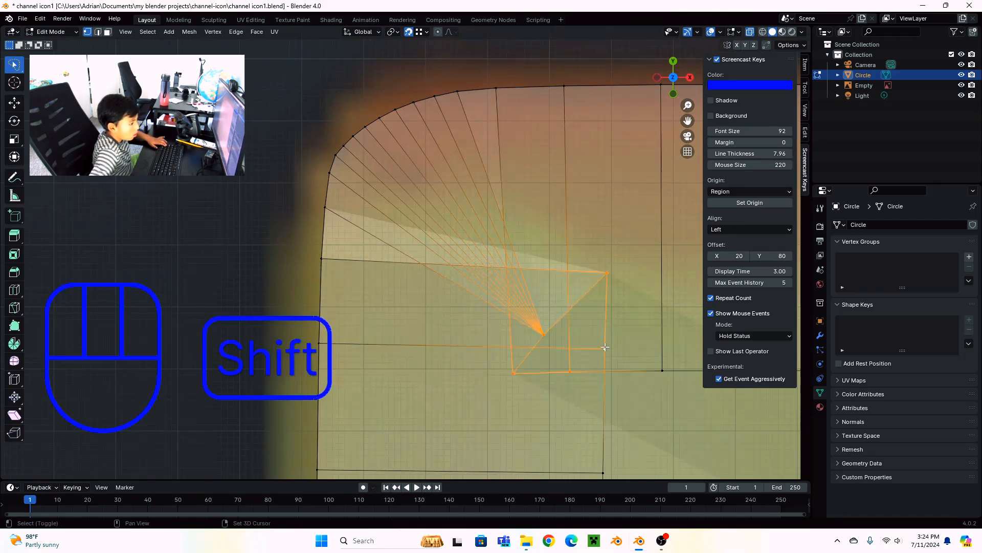
key("comma")
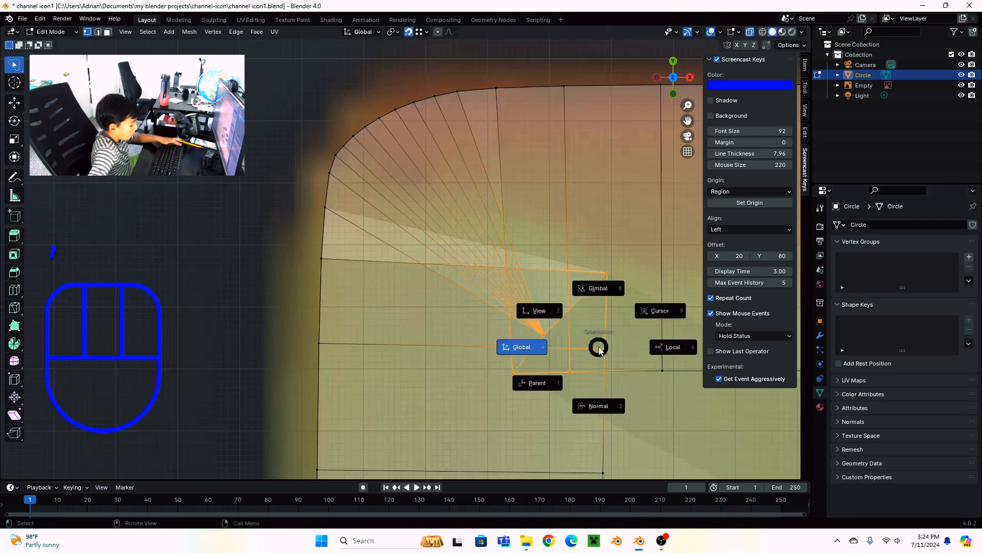
left_click(599, 347)
key("m")
left_click(598, 346)
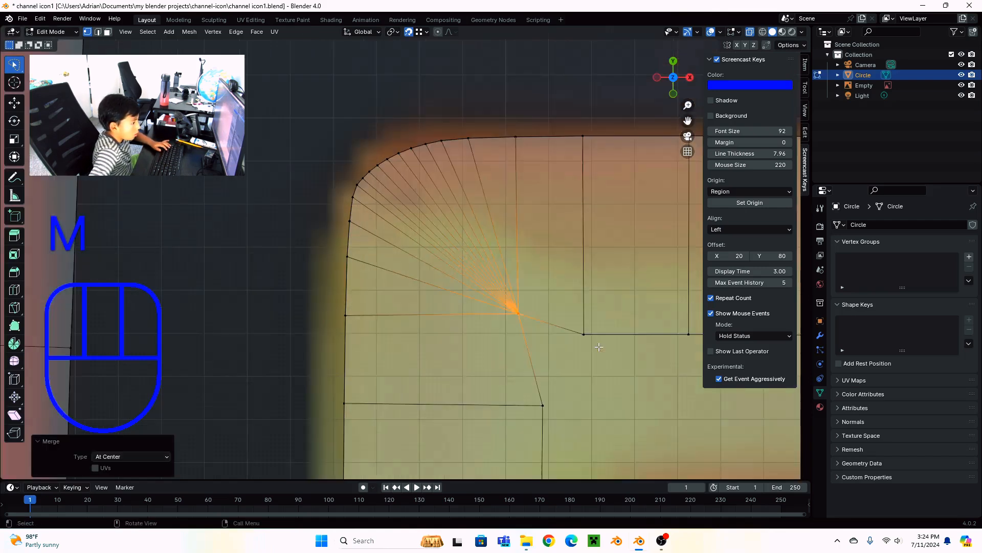
Move the merged upper corner vertex about 0.0057 m along X, snapping it in line with the inner bevel vertex below.
scroll(596, 345, "down", 2)
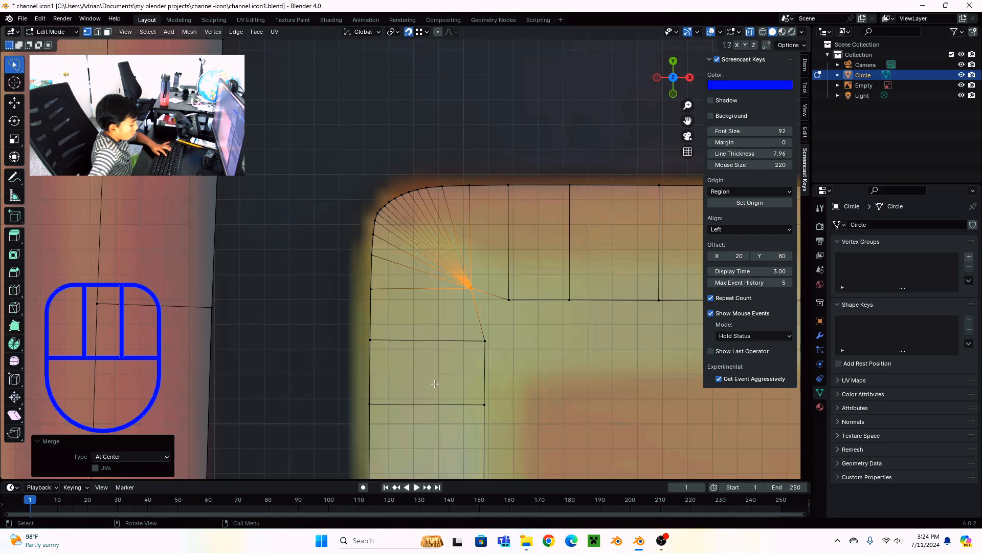
scroll(434, 381, "down", 9)
scroll(435, 378, "down", 2)
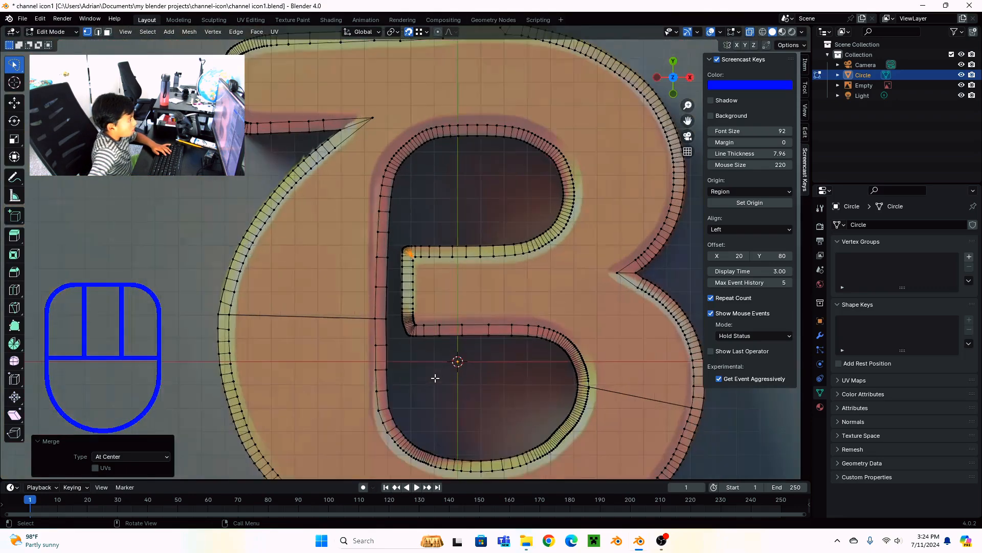
scroll(435, 378, "up", 6)
scroll(435, 378, "up", 4)
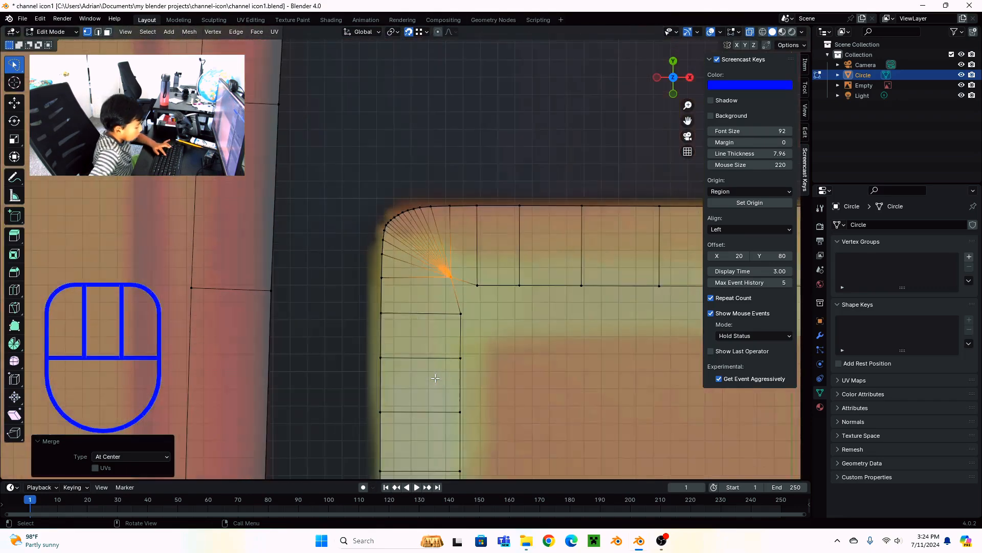
key("g")
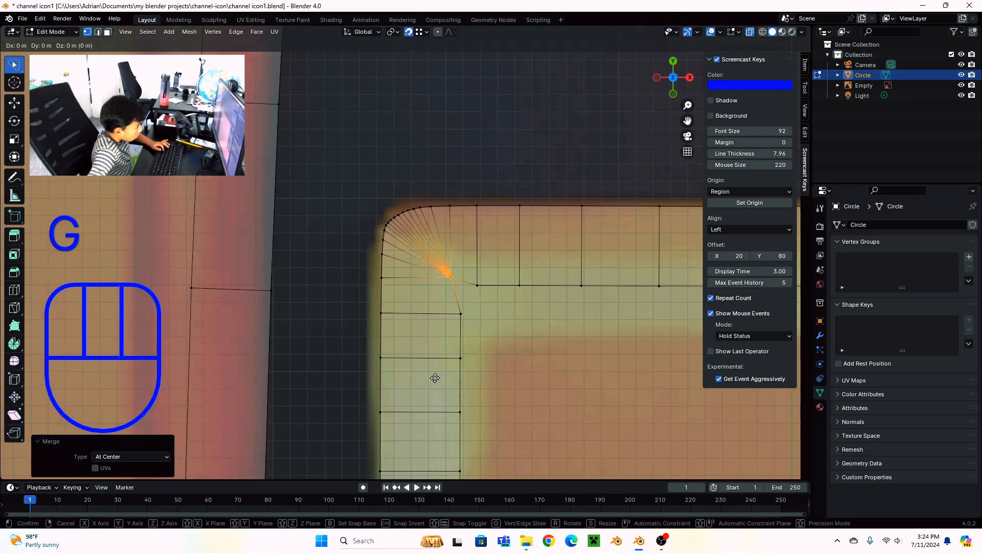
key("x")
key("b")
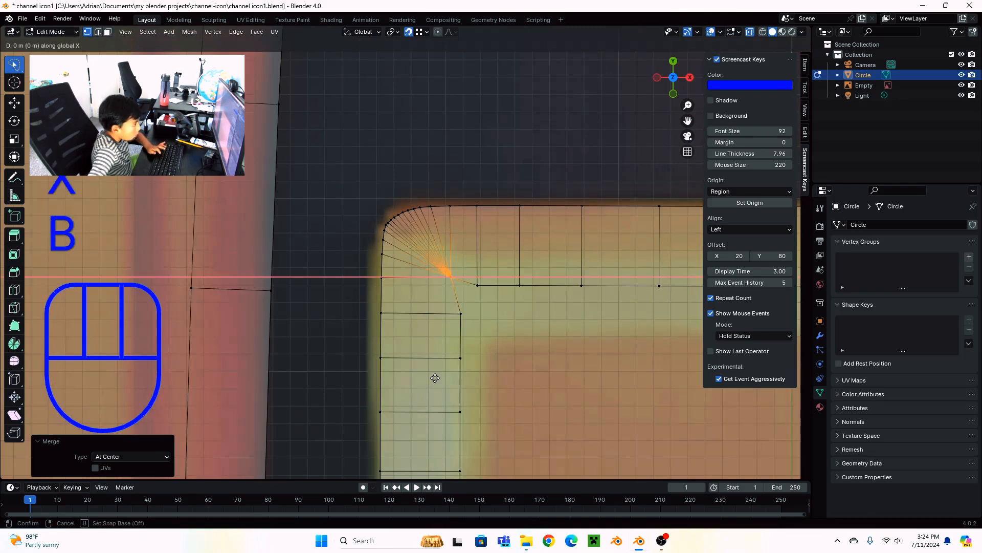
left_click(459, 280)
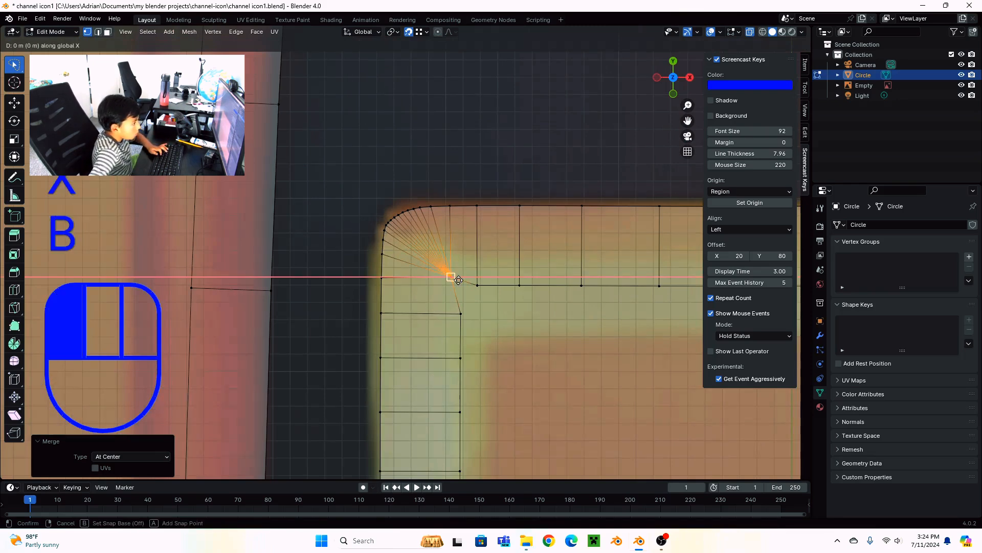
left_click(461, 317)
Move the merged upper corner vertex about -0.0049 m along Y, snapping it level with the bar's inner bevel vertices.
key("g")
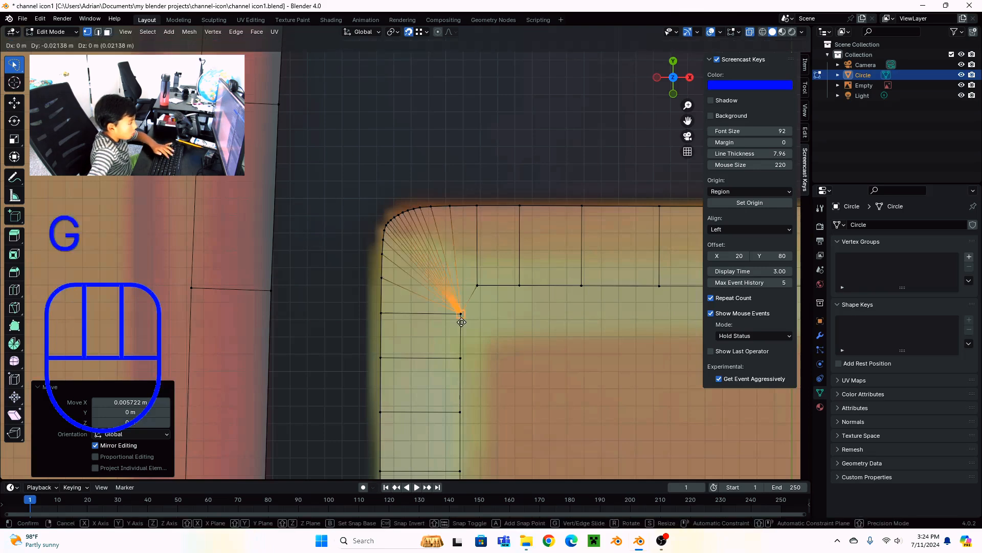
key("y")
key("b")
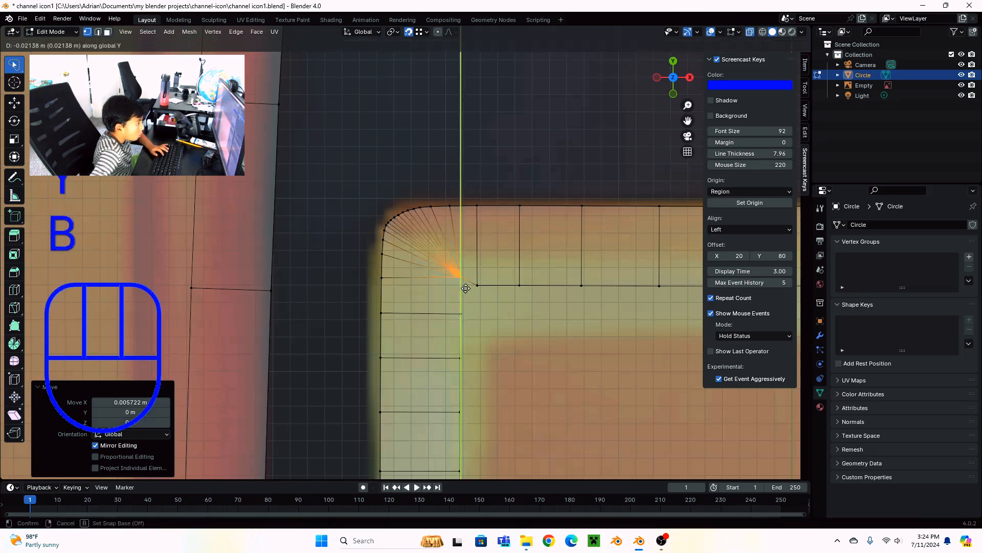
left_click(461, 275)
left_click(481, 283)
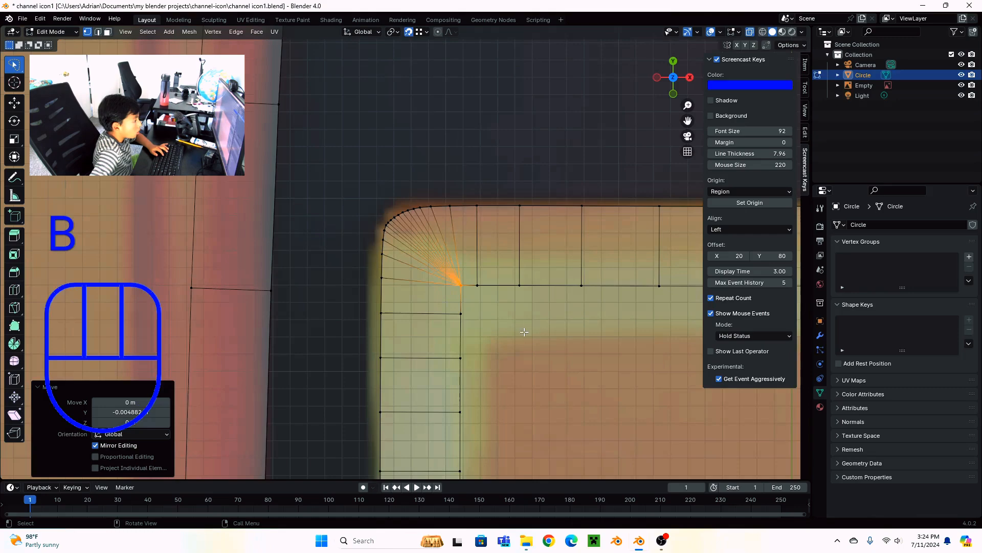
Inspect the bevelled outline around the rest of the letter for more overlapping vertices.
scroll(545, 347, "down", 6)
middle_click_drag(546, 338, 531, 278, "shift")
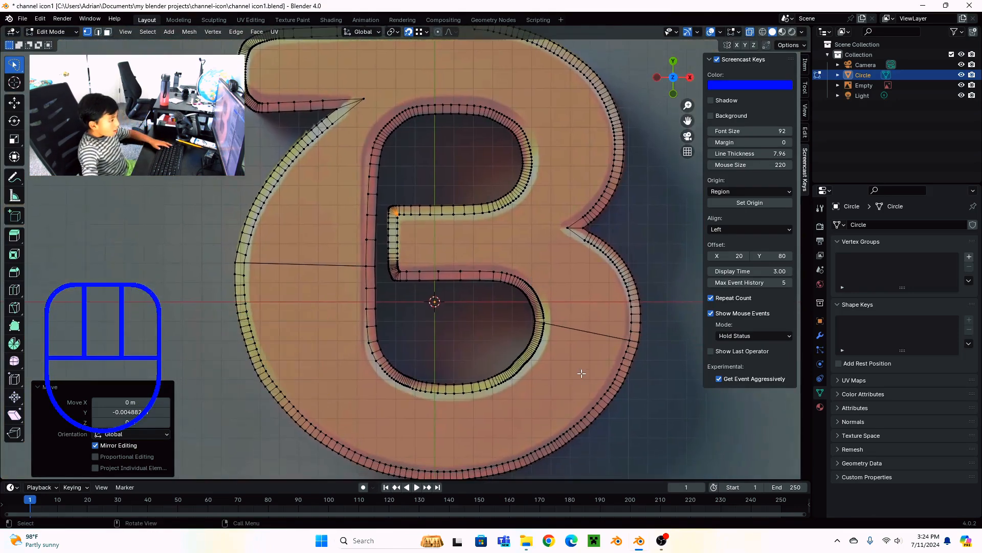
scroll(598, 383, "down", 2)
scroll(599, 384, "up", 1)
scroll(599, 385, "up", 7)
middle_click_drag(554, 335, 387, 162, "shift")
scroll(425, 187, "down", 3)
scroll(425, 188, "down", 4)
middle_click_drag(443, 205, 500, 405, "shift")
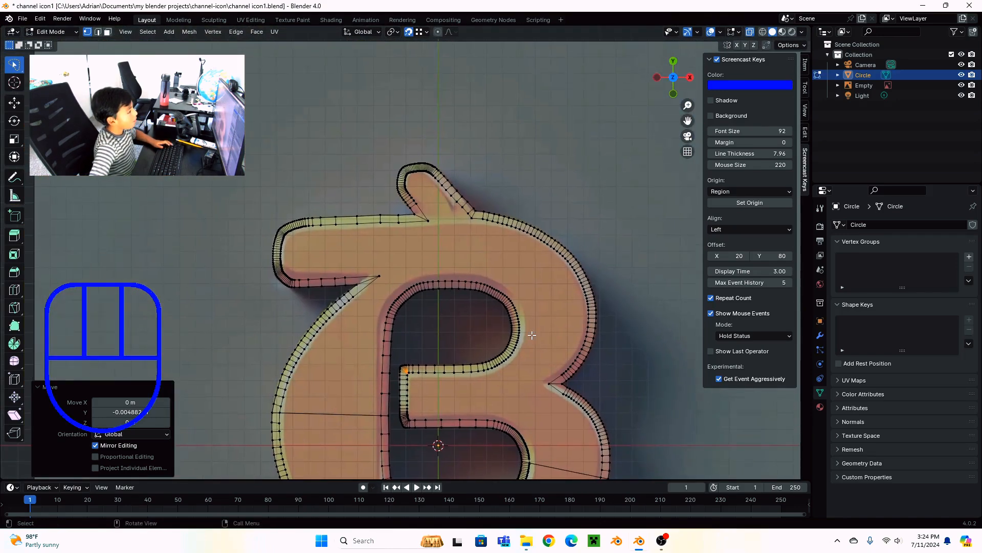
Connect the two inner bevel vertices at the base of the letter's top spike with an edge across the front face.
left_click(521, 220)
scroll(537, 195, "up", 5)
middle_click_drag(537, 195, 435, 455, "shift")
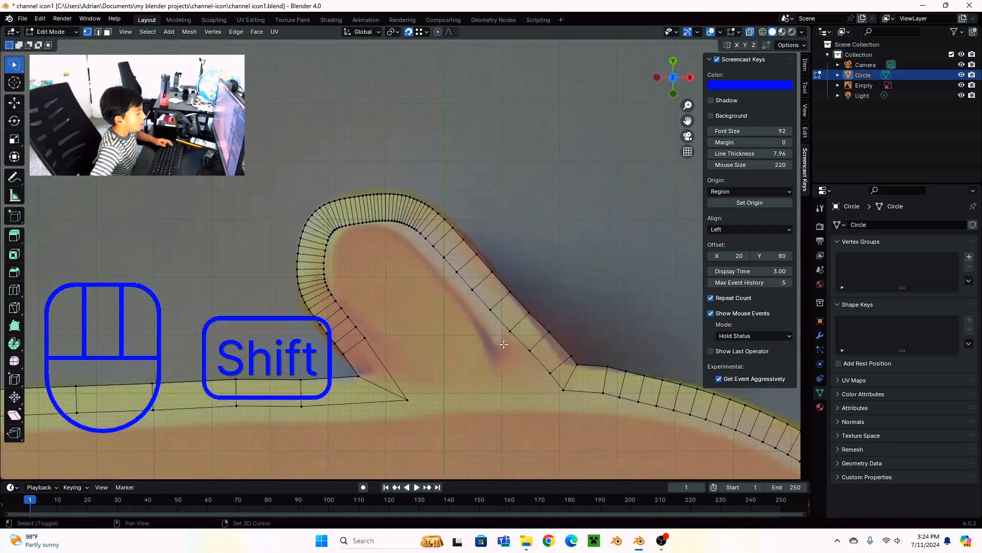
key("shift")
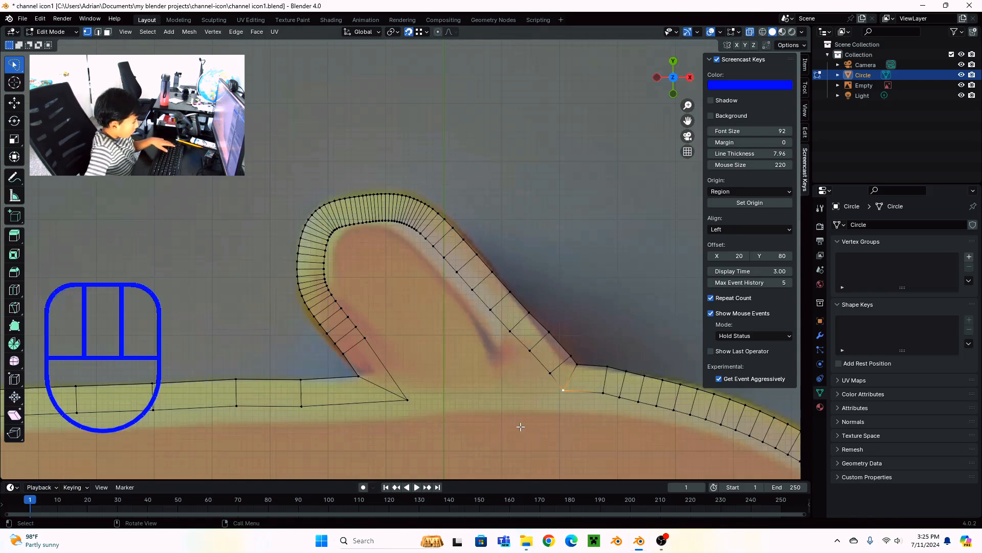
key("shift")
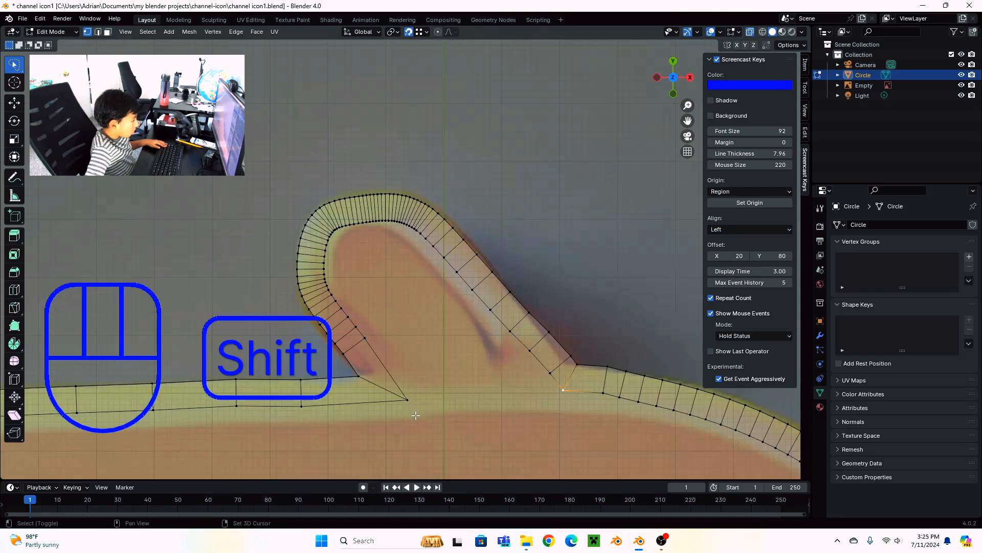
left_click(407, 400, "shift")
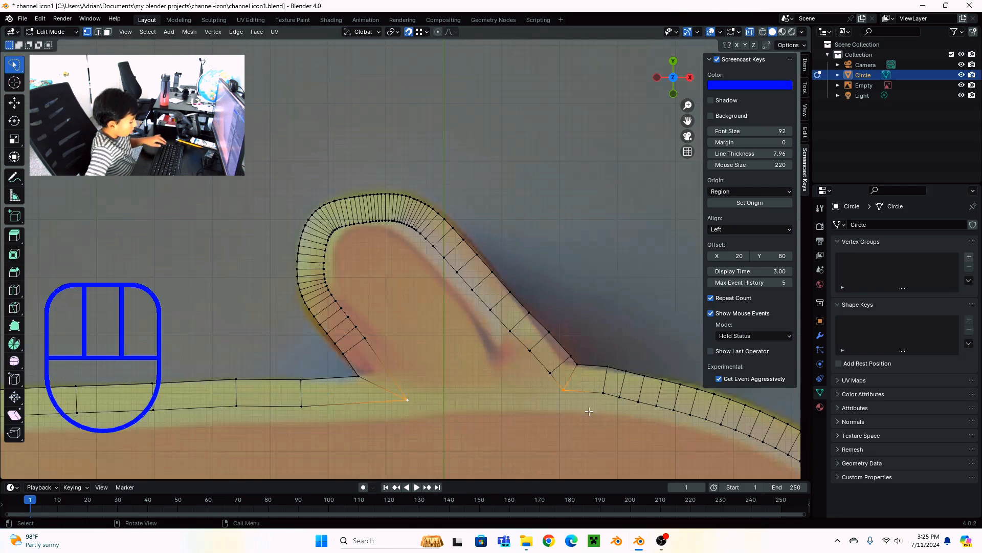
key("j")
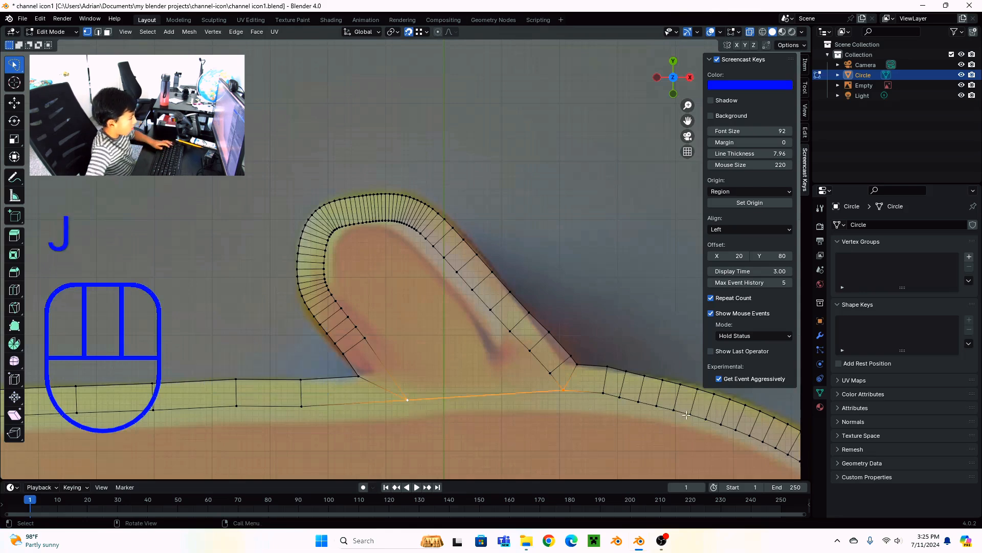
Turn off X-ray display and bring the underside of the letter into view.
scroll(436, 366, "up", 2)
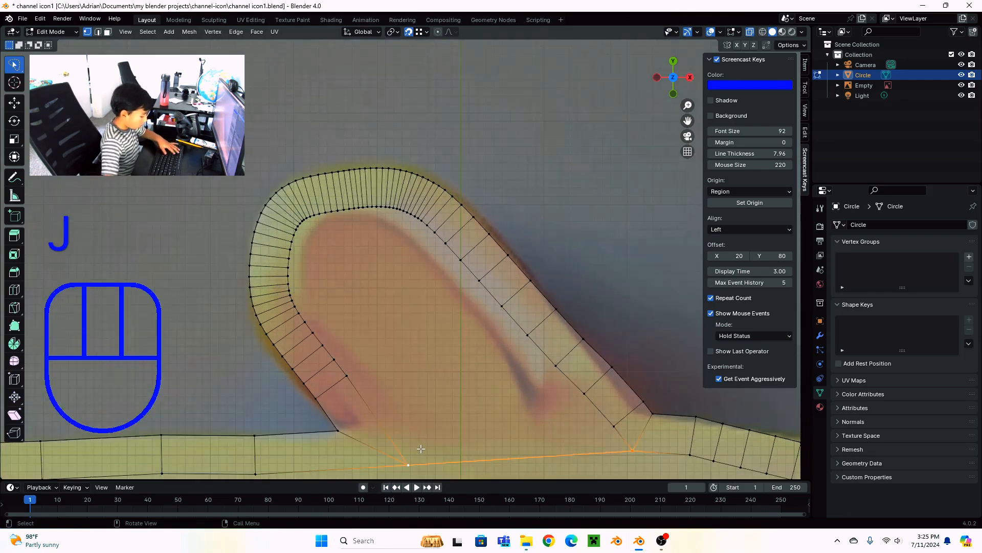
middle_click_drag(439, 430, 279, 336)
scroll(284, 340, "down", 5)
scroll(289, 343, "down", 3)
middle_click_drag(338, 376, 320, 360)
left_click(750, 31)
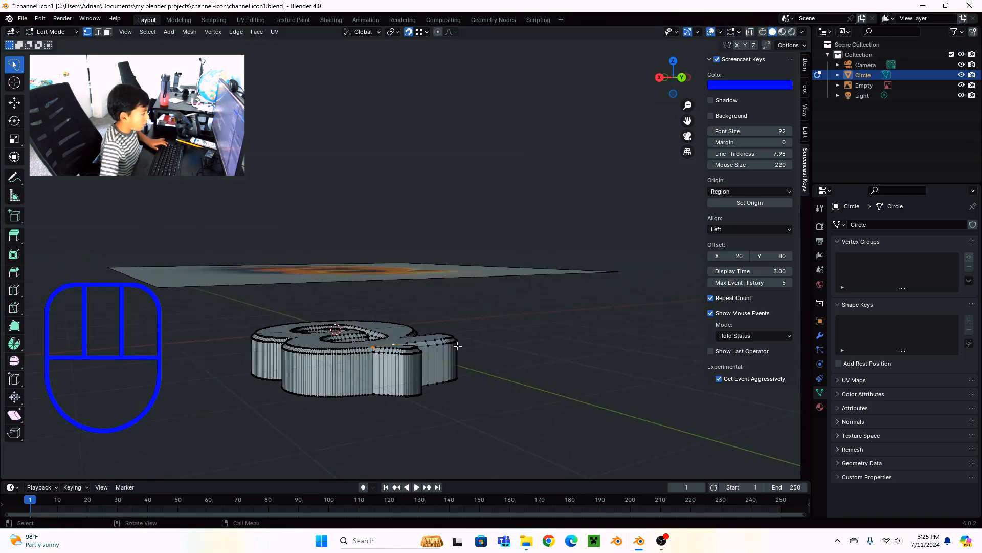
scroll(457, 322, "up", 4)
middle_click_drag(443, 346, 462, 70, "shift")
scroll(471, 127, "up", 3)
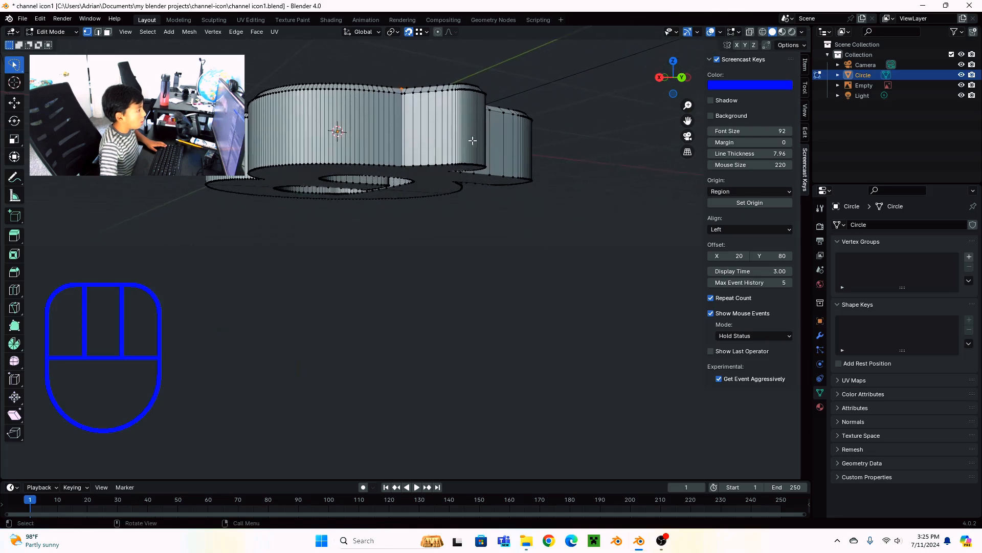
middle_click_drag(482, 156, 445, 107, "shift")
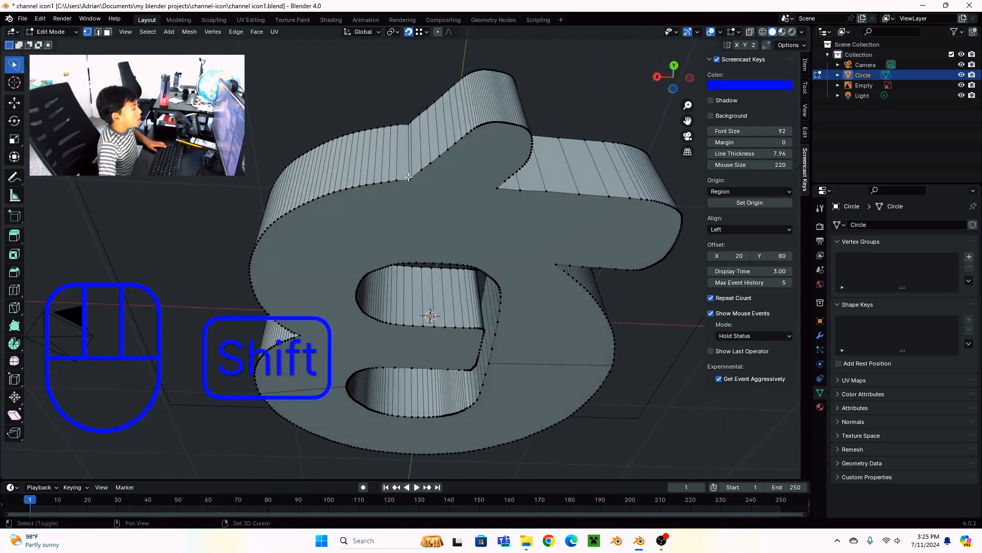
Try to connect the two corner vertices at the base of the top spike on the underside, and undo it.
left_click(498, 192, "shift")
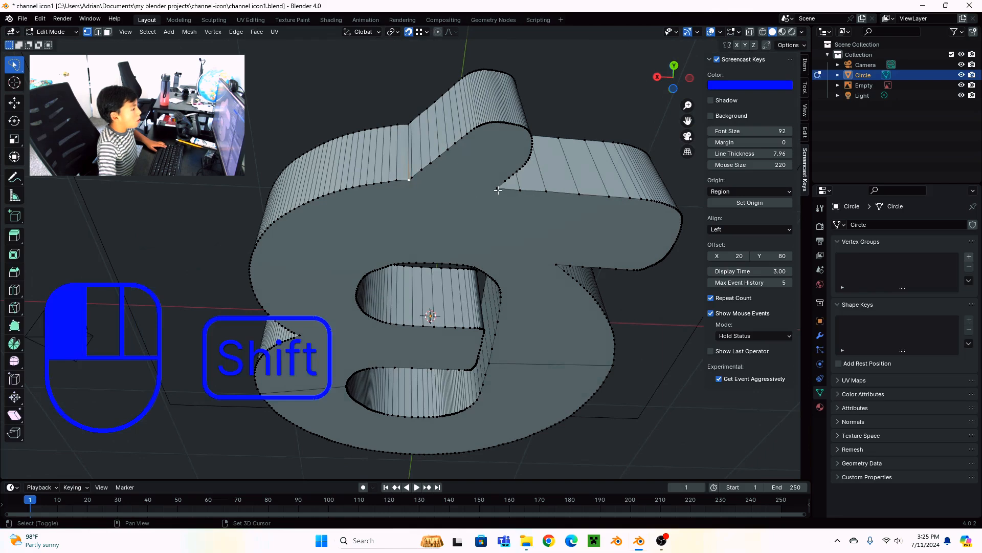
key("j")
middle_click_drag(507, 221, 535, 178)
scroll(552, 277, "down", 4)
scroll(547, 384, "up", 8)
key("ctrl+z")
Connect the two corner vertices at the base of the top spike with an edge across the underside face.
middle_click_drag(516, 213, 461, 82)
mouse_move(480, 131)
middle_mouse_down()
mouse_move(528, 202)
mouse_move(488, 140)
middle_mouse_up()
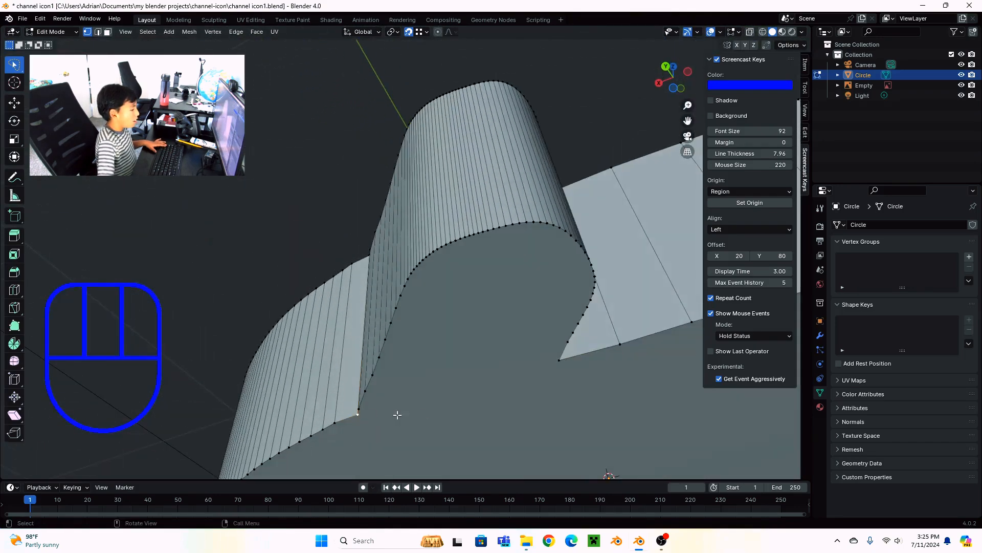
key("shift")
left_click(560, 361, "shift")
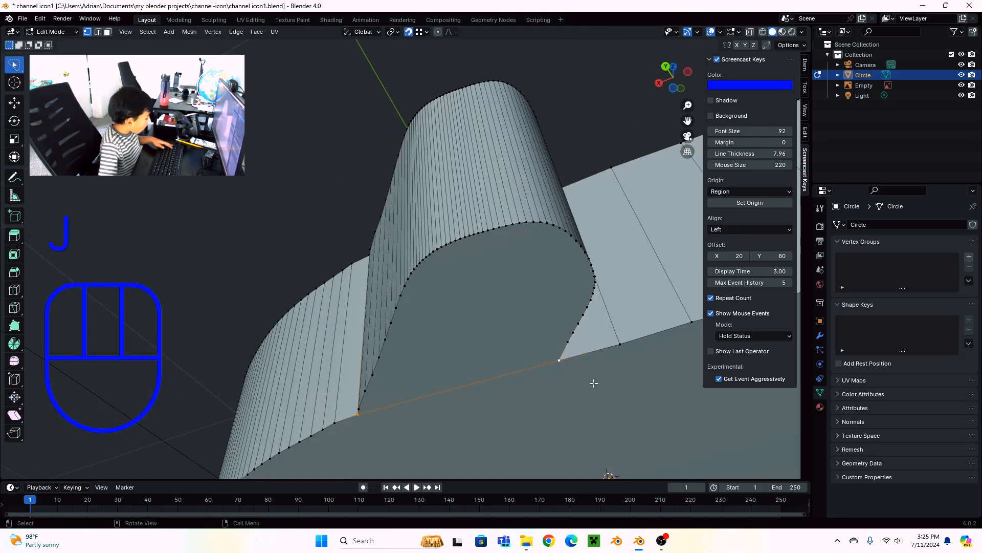
Switch to face selection and select the underside face of the top spike, ignoring the rest of the letter.
key("3")
left_click(528, 334)
middle_click_drag(550, 309, 573, 270)
key("ctrl+alt")
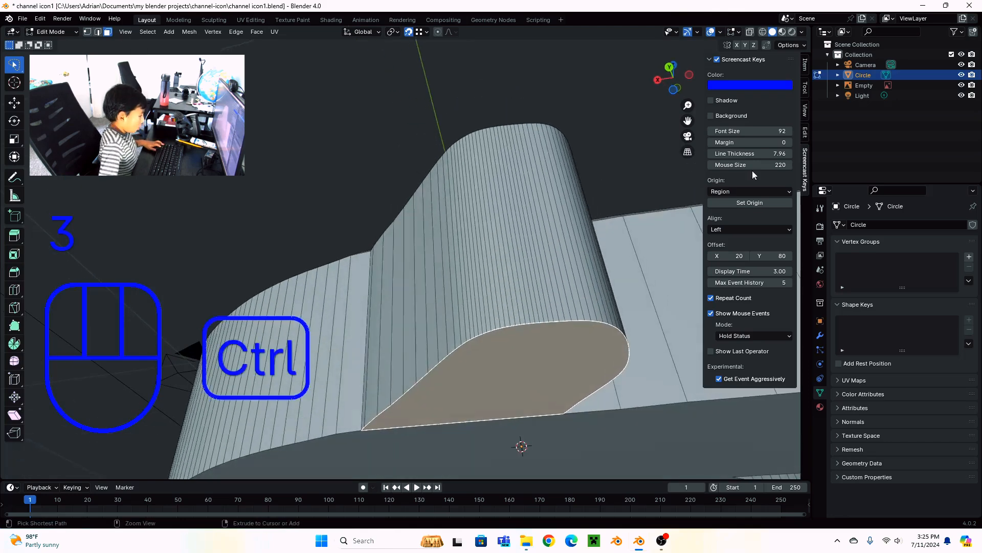
left_click(503, 214, "ctrl+alt")
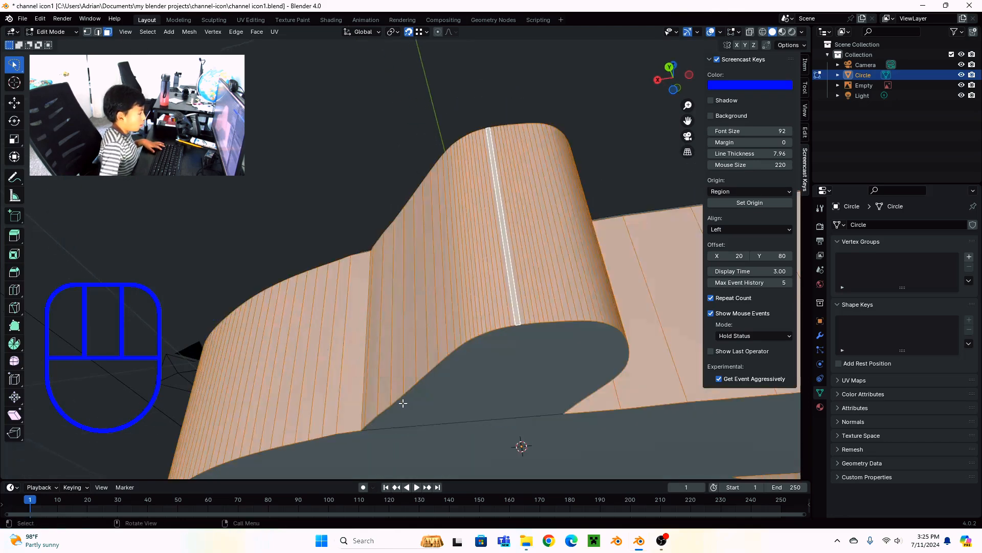
left_click(406, 428)
left_click(415, 413)
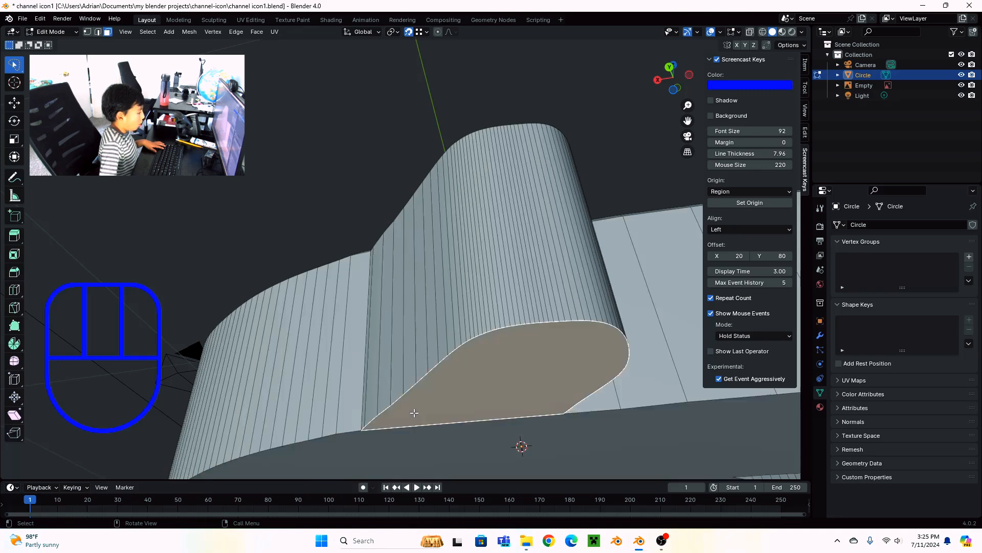
Extend the selection with the wall faces at both corners of the spike's base and the connecting faces up to its front face.
key("shift")
key("ctrl")
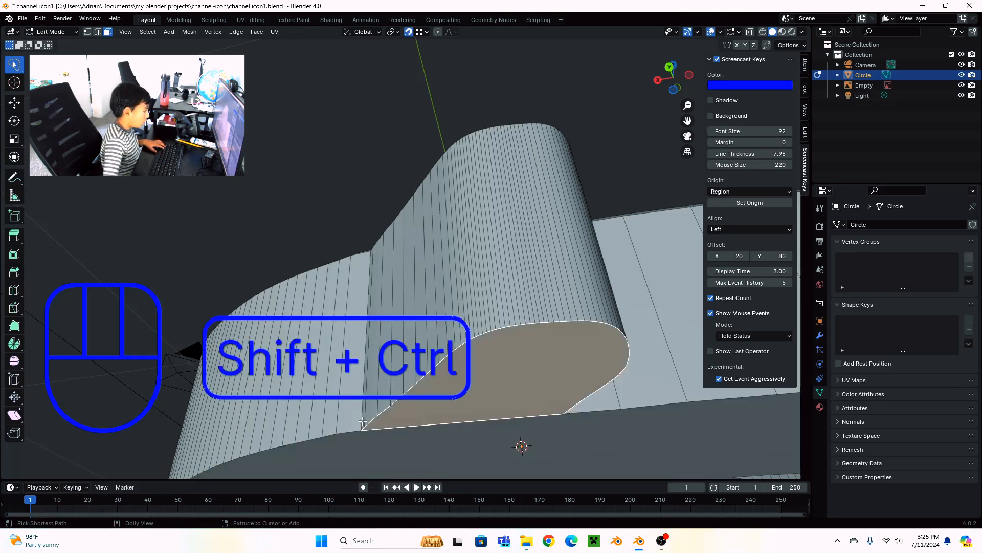
left_click(362, 422, "shift")
middle_click_drag(561, 381, 476, 378)
key("ctrl")
left_click(463, 372, "ctrl")
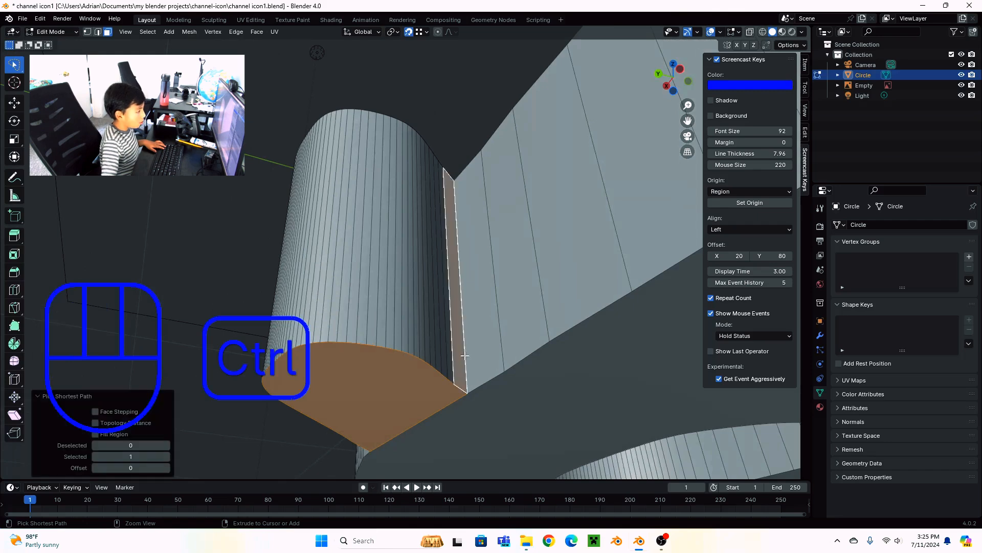
middle_click_drag(507, 276, 560, 345)
key("shift")
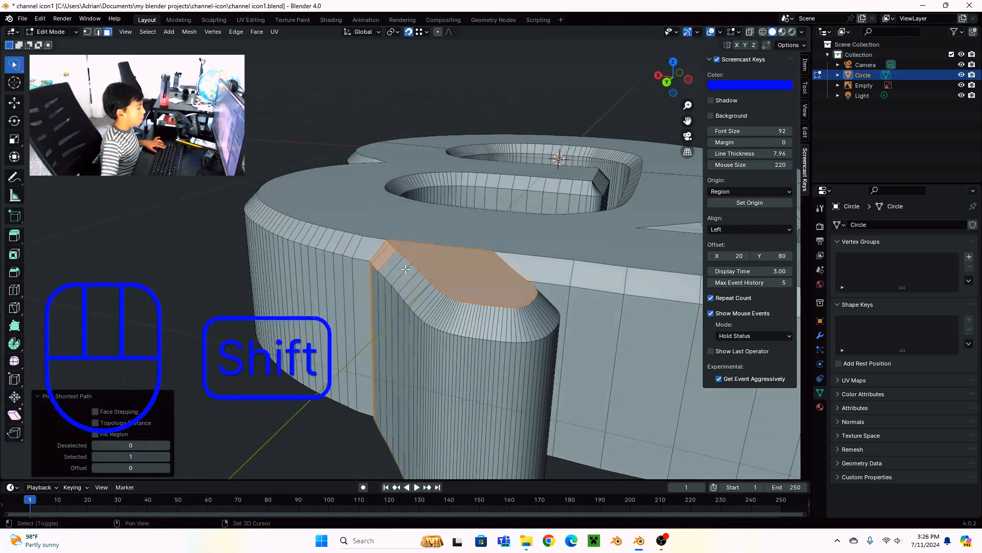
Extend the face selection around the whole bevel strip bordering the spike's front face, from one base corner to the other.
left_click(447, 317, "ctrl+shift")
middle_click_drag(446, 316, 430, 306)
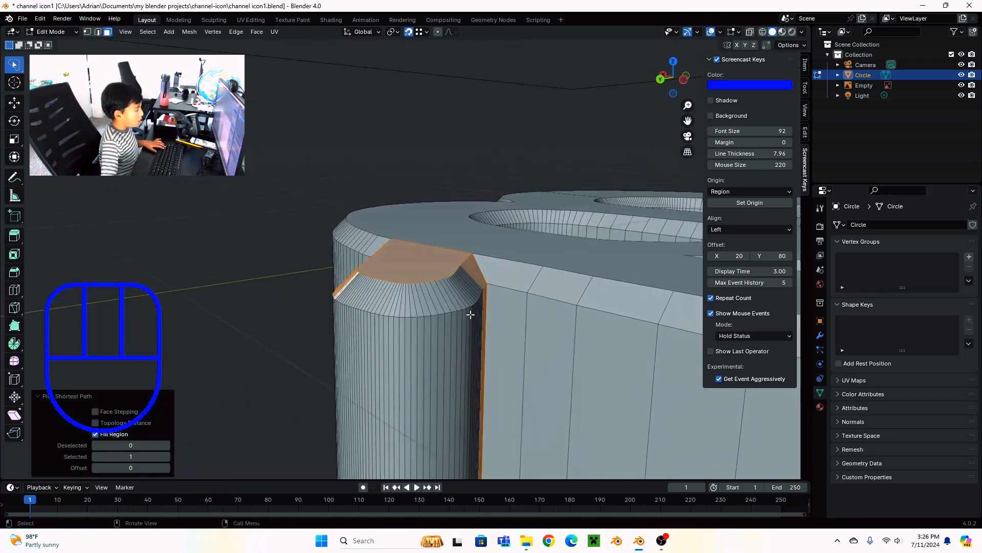
left_click(427, 304, "ctrl+shift")
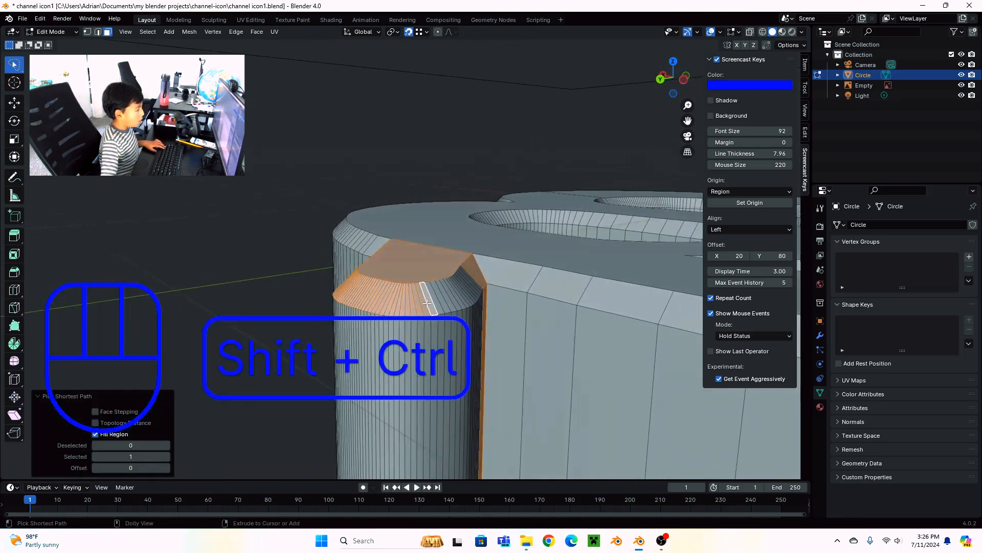
left_click(479, 286, "ctrl+shift")
Add the narrow wall faces beside the spike's inner base corner to the selection one by one.
middle_click_drag(479, 286, 394, 284, "shift")
left_click(395, 283, "shift")
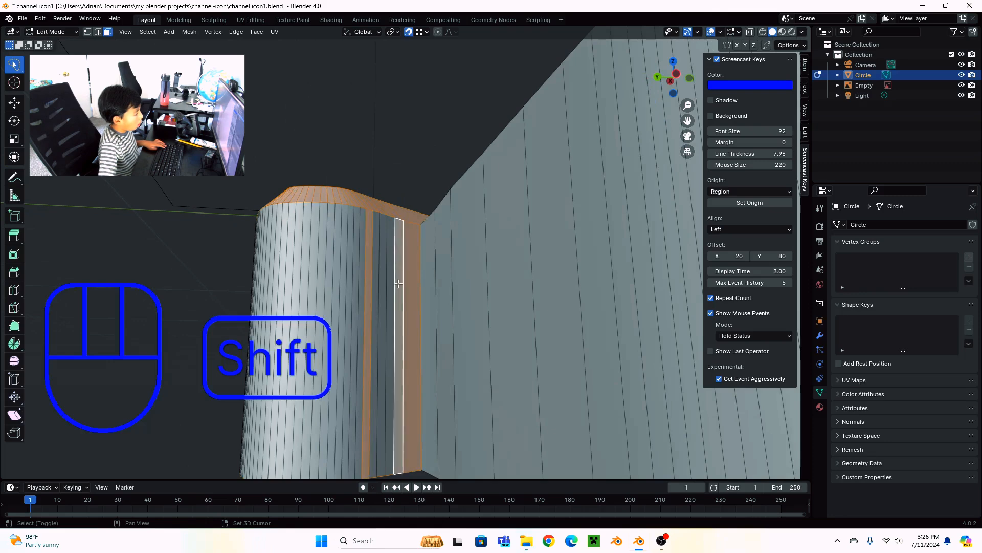
left_click(392, 282, "shift")
left_click(379, 284, "shift")
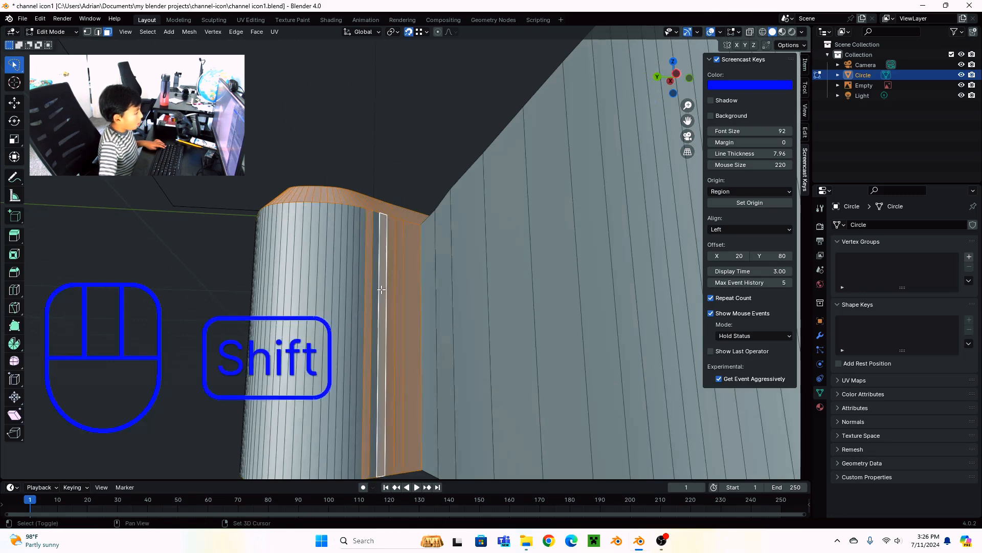
left_click(372, 287, "shift")
left_click(371, 287, "shift")
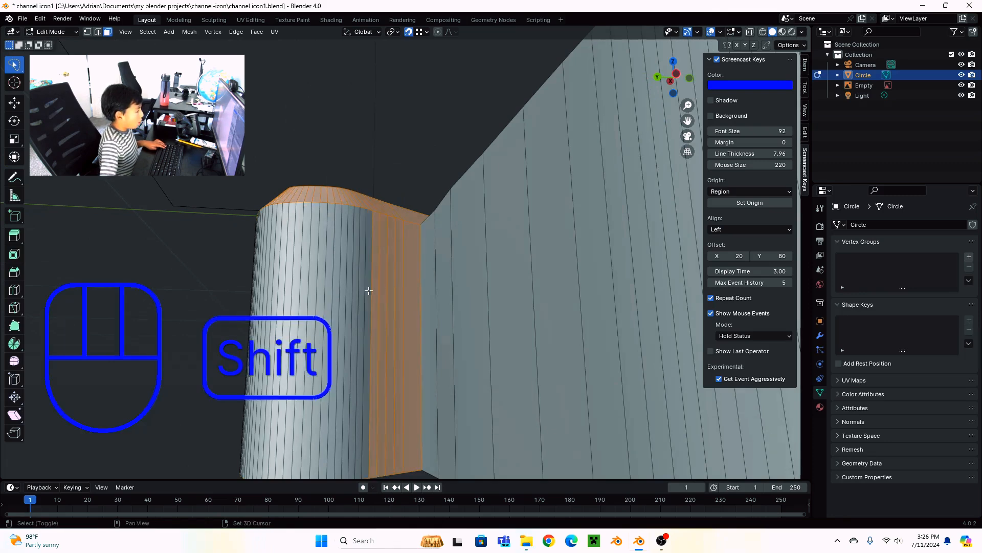
left_click(369, 290, "shift")
Extend the selection over the remaining wall faces around the spike's rounded end to its opposite base corner.
middle_click_drag(341, 293, 491, 317)
left_click(393, 292, "ctrl+shift")
left_click(462, 306, "ctrl+shift")
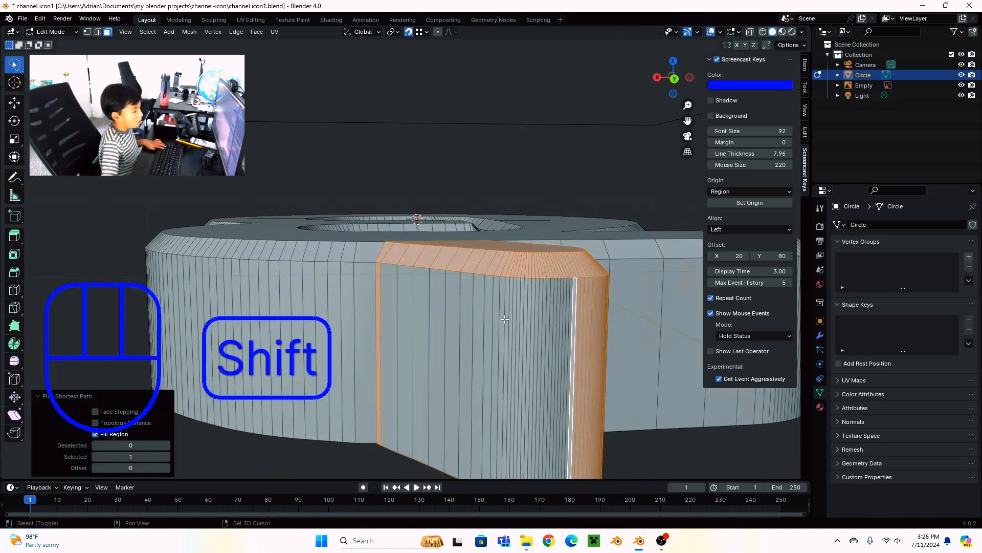
left_click(499, 319, "ctrl+shift")
left_click(466, 315, "ctrl+shift")
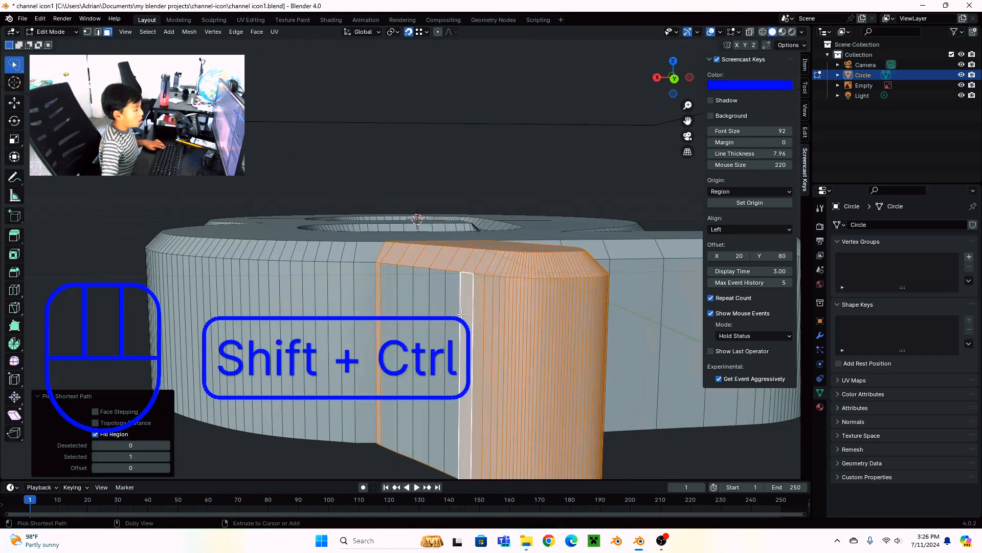
left_click(391, 298, "ctrl+shift")
middle_click_drag(391, 297, 486, 320)
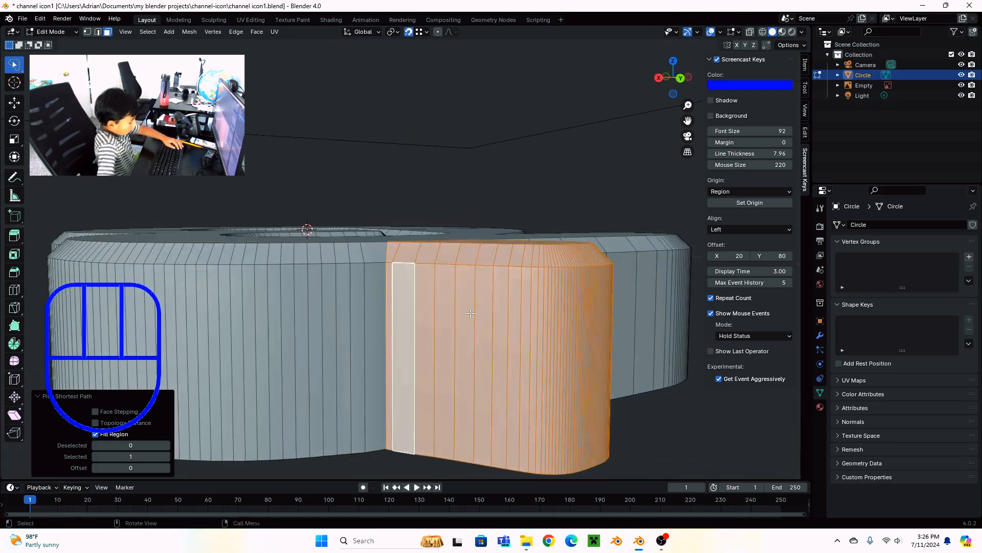
Separate the selected spike faces into their own object and select that object in Object Mode.
middle_click_drag(678, 251, 533, 363)
key("p")
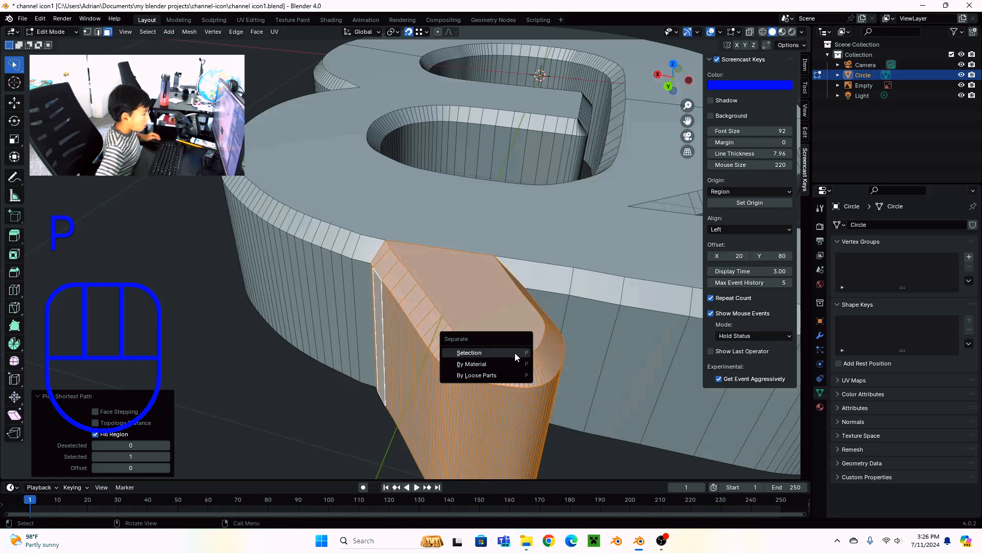
left_click(515, 352)
scroll(514, 352, "up", 4)
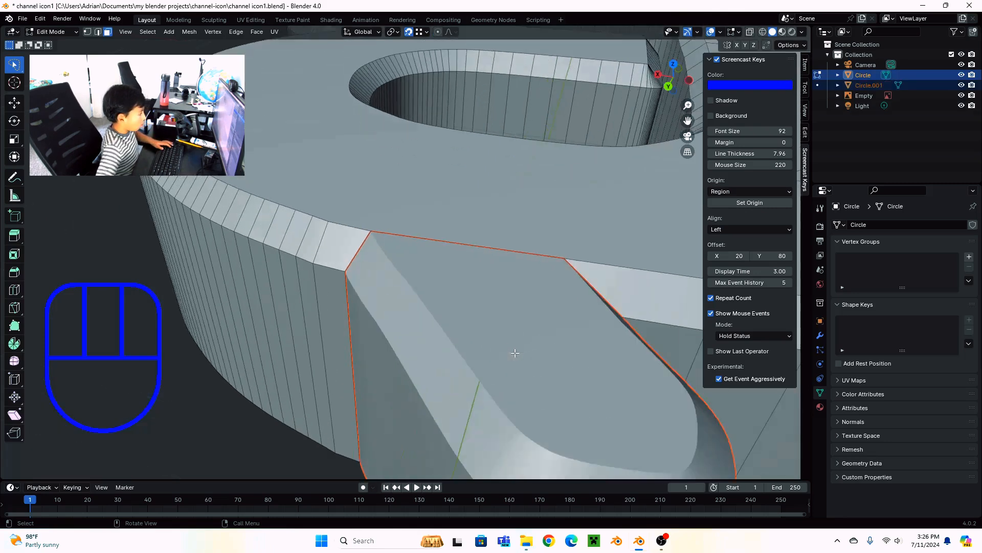
key("Tab")
left_click(515, 352)
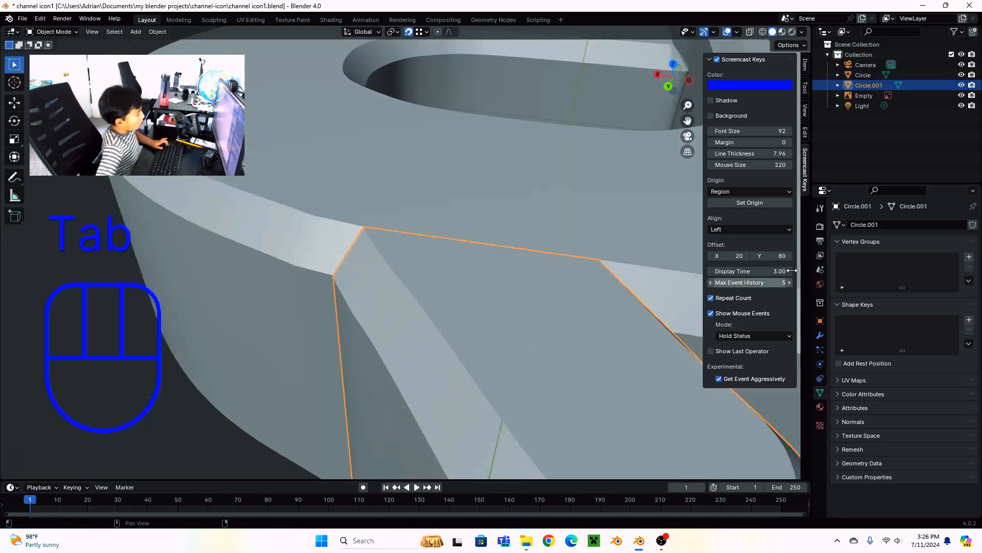
scroll(475, 226, "down", 4)
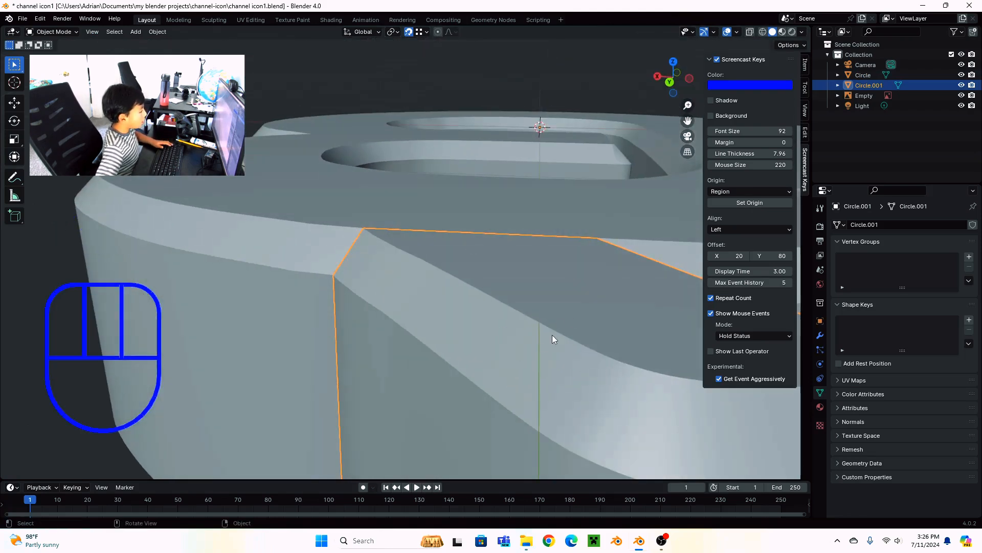
Enter Edit Mode on the separated spike and select the bevel faces along one side, starting at the base corner.
key("Tab")
middle_click_drag(551, 347, 539, 347)
left_click(355, 241)
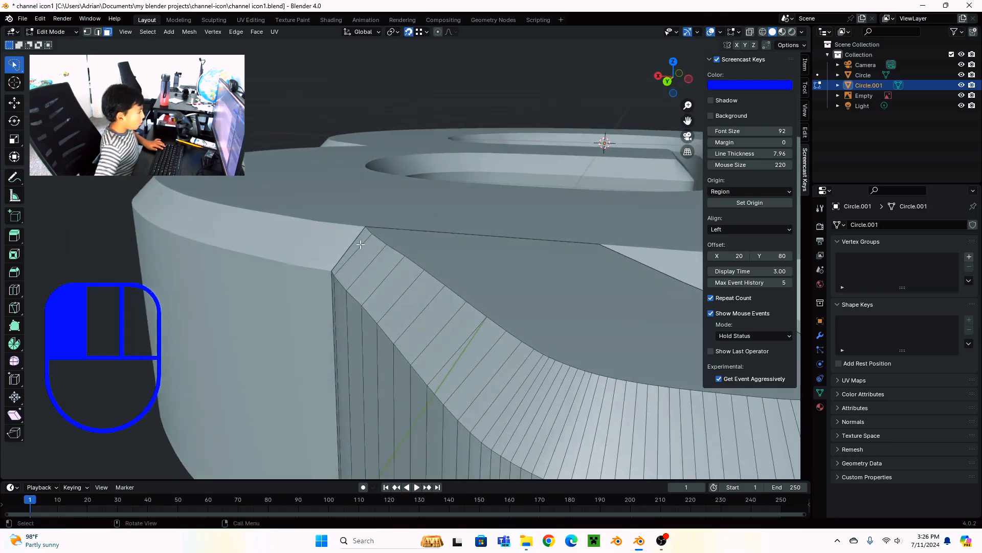
left_click(586, 430, "ctrl")
middle_click_drag(585, 430, 561, 385)
Try to extend the selection across the spike's rounded bevel with a filled region, and undo it.
left_click(561, 386, "ctrl")
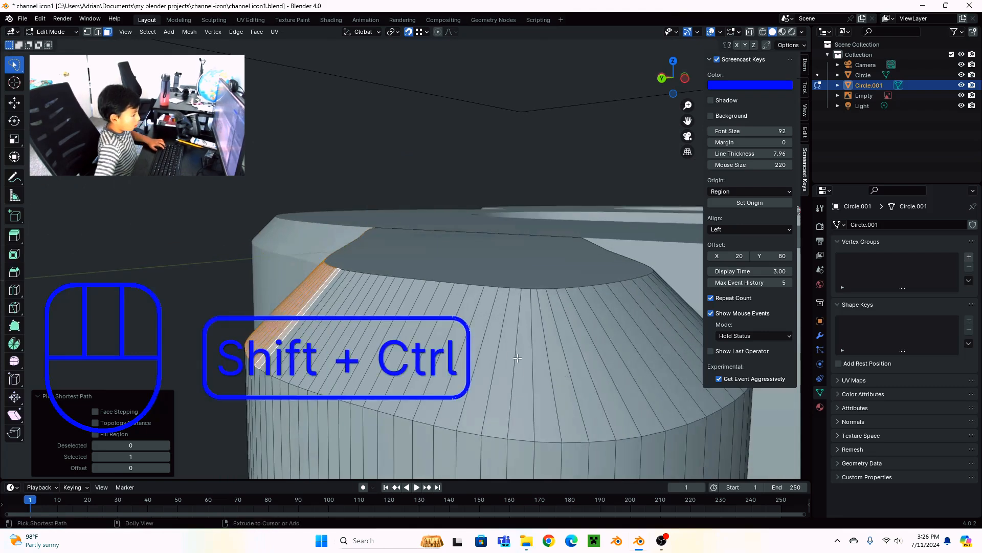
left_click(532, 370, "ctrl+shift")
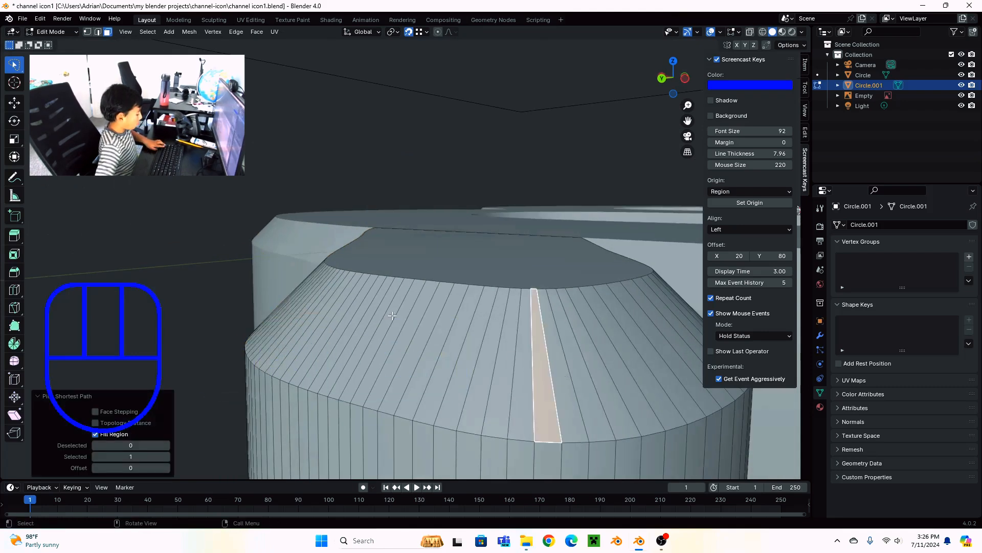
key("ctrl+z")
key("ctrl+z")
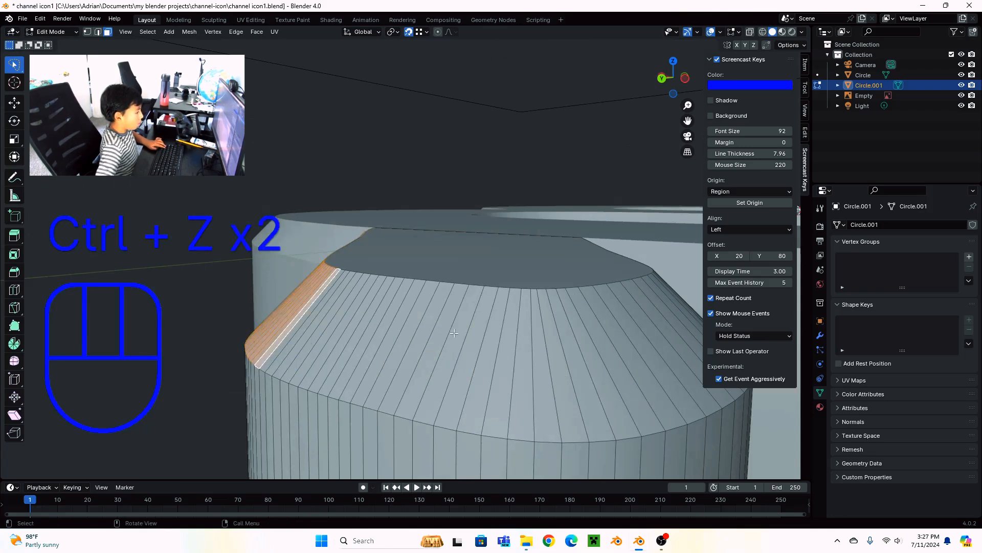
Extend the bevel face selection around the spike's rounded end to the other base corner and add the front face.
left_click(470, 339, "ctrl")
middle_click_drag(676, 387, 526, 364)
left_click(520, 365, "ctrl")
left_click(518, 315, "ctrl")
middle_click_drag(519, 315, 443, 288)
left_click(443, 288, "shift")
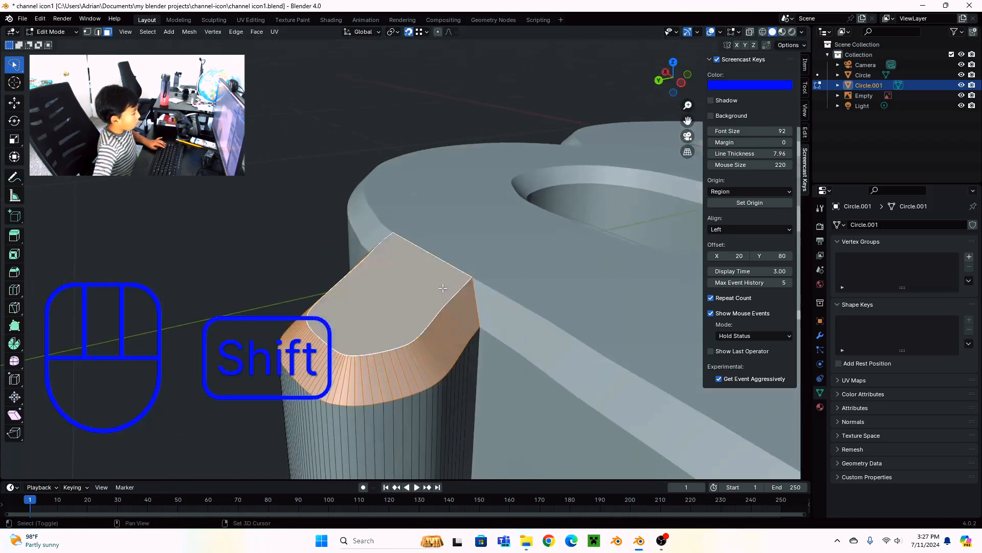
scroll(479, 372, "down", 4)
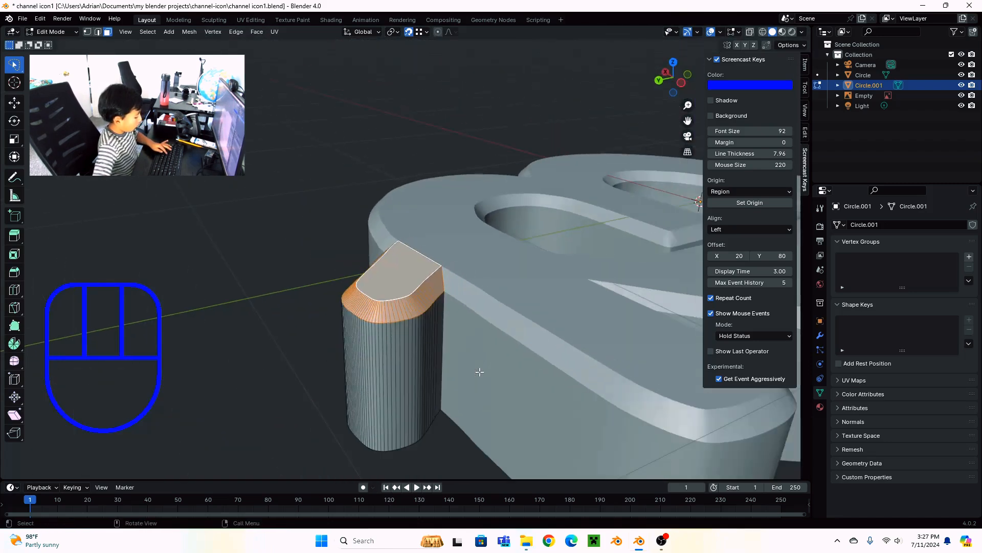
key("g")
key("z")
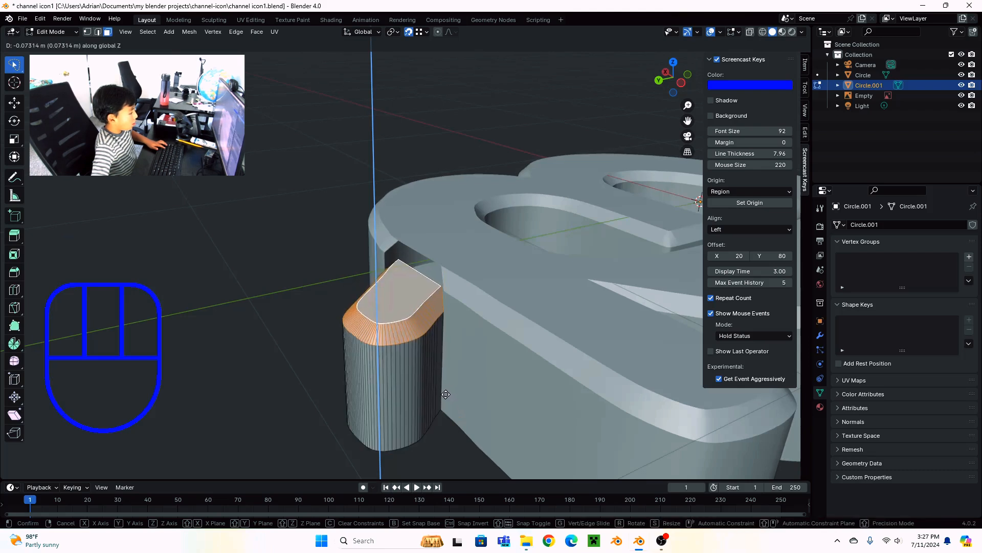
key("Escape")
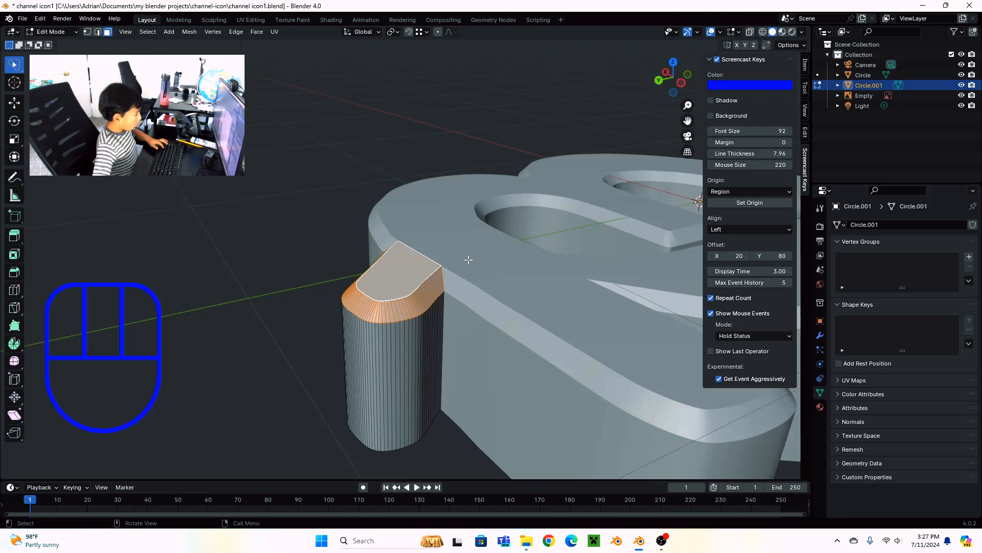
With snapping off, move the spike's front face and bevel by -0.11411 m along the global Z axis.
key("g")
key("z")
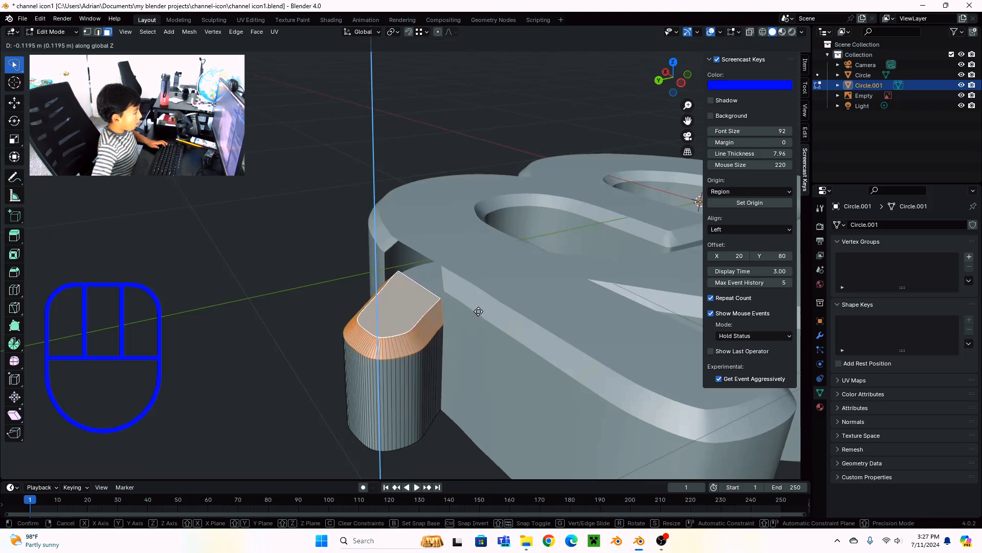
left_click(479, 309)
Return to Object Mode and join the separated spike back into the main letter body.
scroll(478, 310, "up", 3)
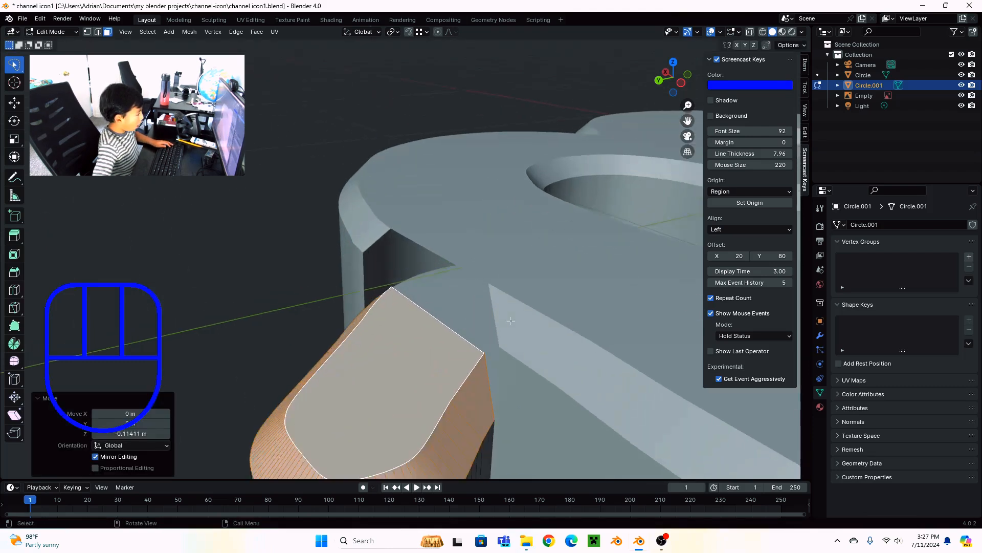
key("Tab")
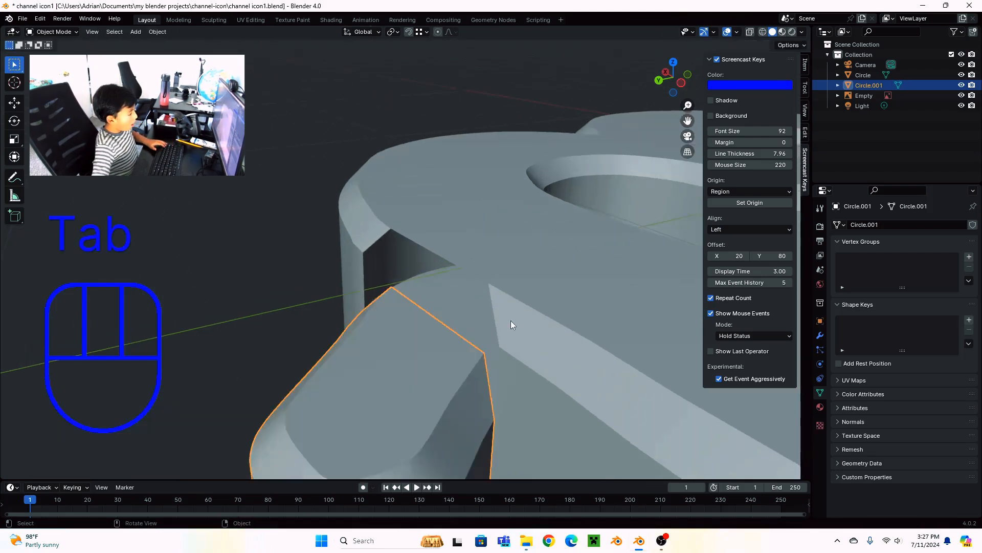
left_click(530, 353, "shift")
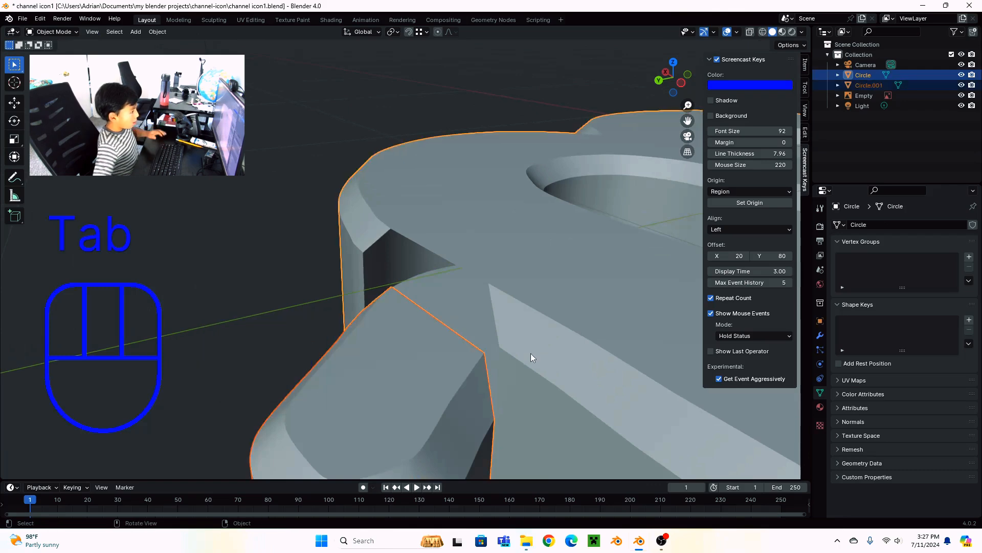
scroll(530, 353, "down", 6)
scroll(530, 353, "up", 1)
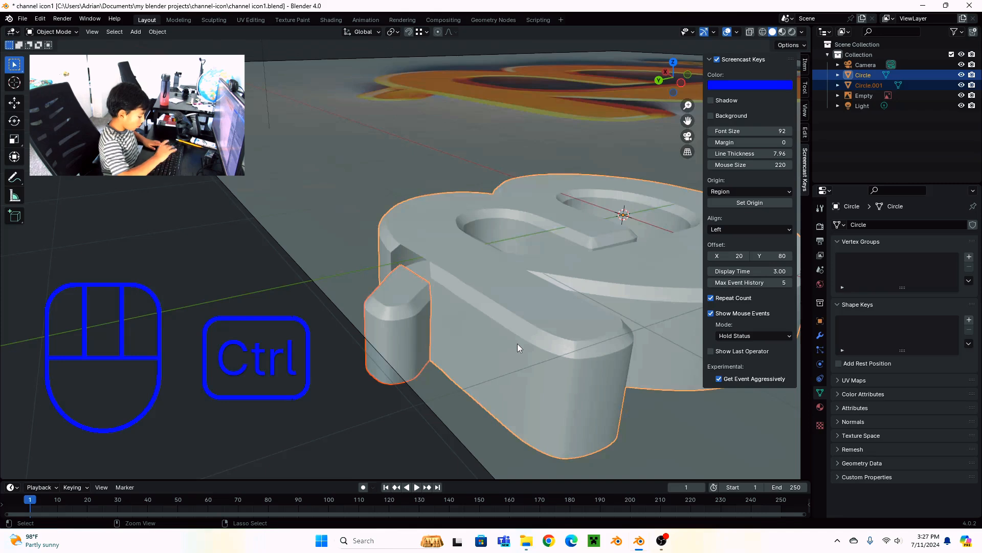
key("ctrl+j")
scroll(517, 343, "up", 2)
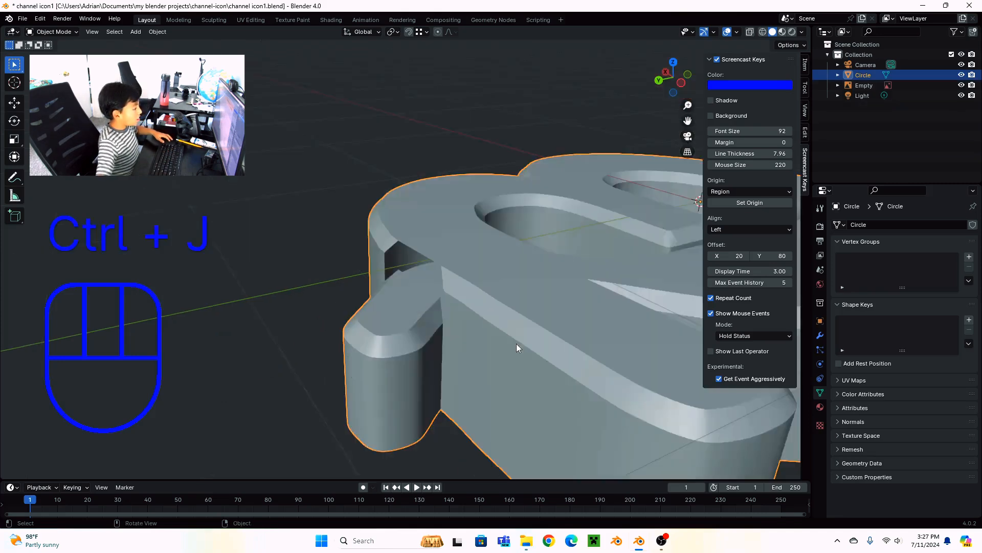
In Edit Mode, fill the opening between the lowered spike and the letter body with a face through the surrounding corner and bevel vertices.
middle_click_drag(438, 295, 532, 314)
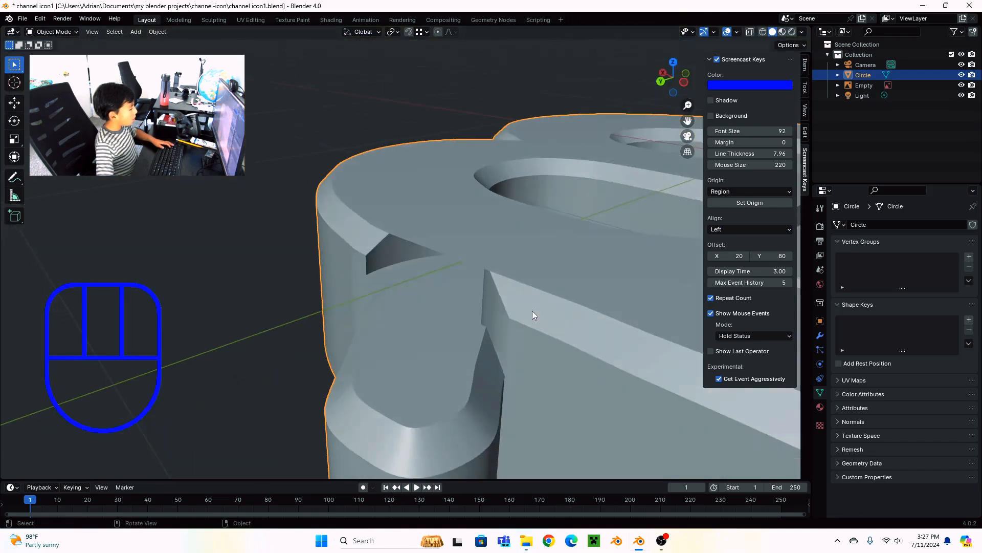
scroll(527, 308, "up", 2)
middle_click_drag(482, 249, 430, 302)
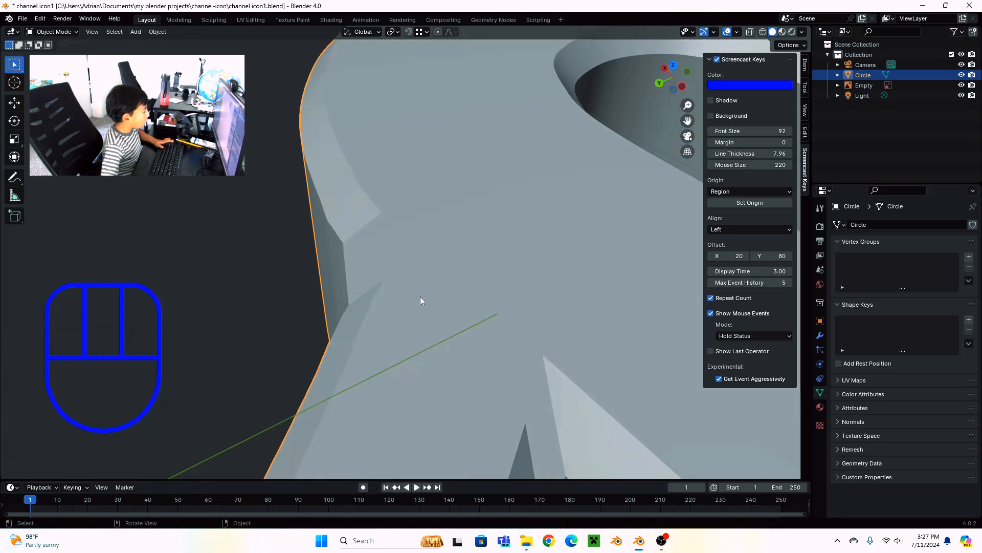
key("Tab")
middle_click_drag(417, 294, 485, 274)
key("1")
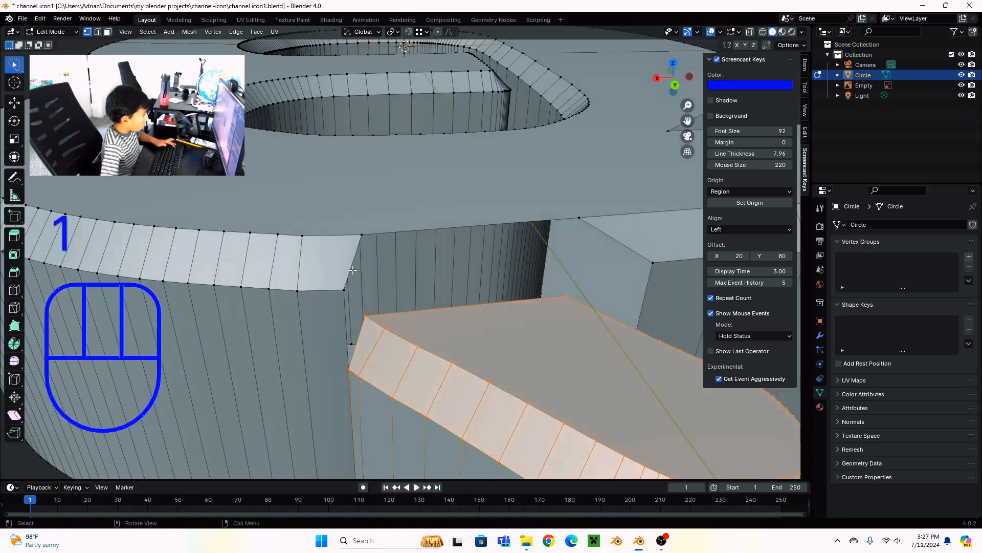
left_click(365, 234)
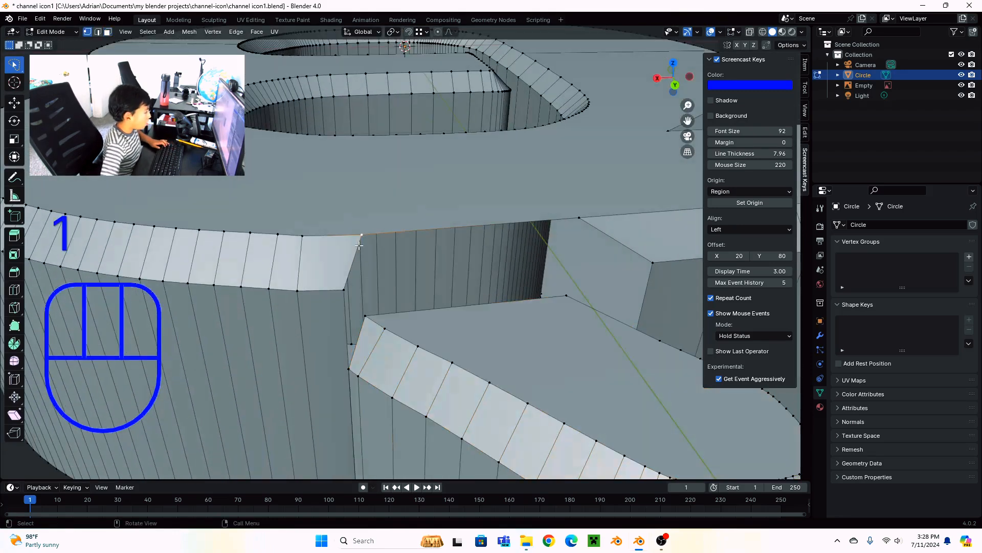
left_click(344, 290, "shift")
left_click(349, 368, "shift")
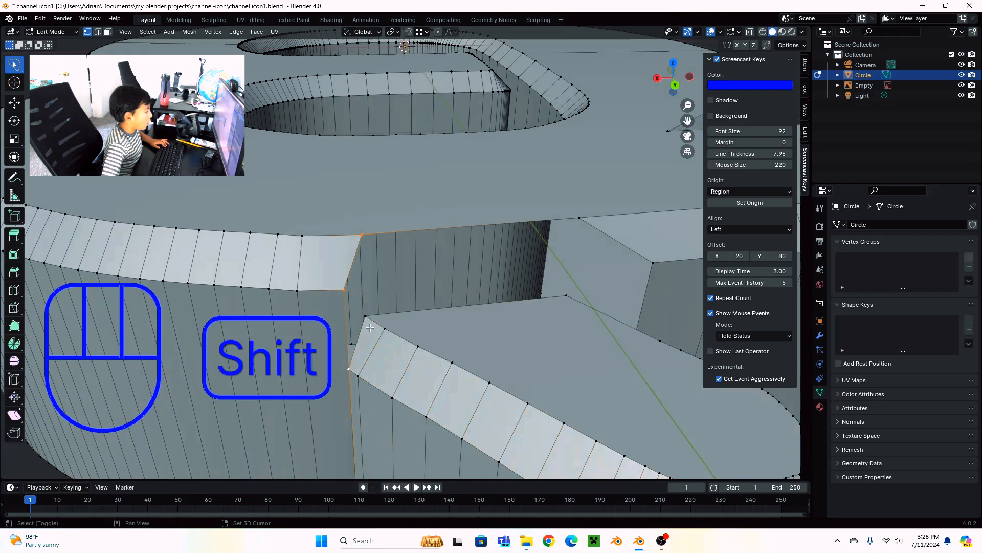
left_click(363, 313, "shift")
left_click(567, 295, "shift")
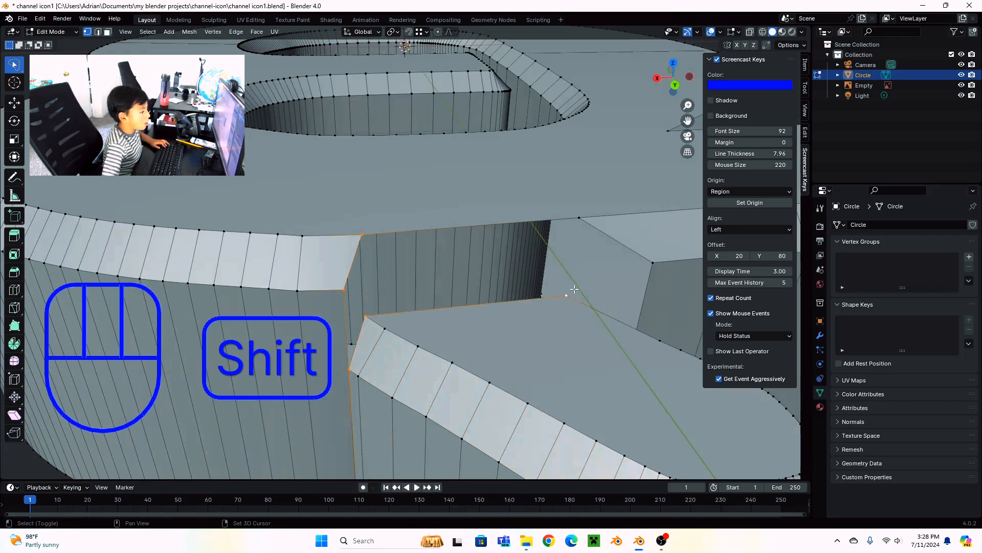
middle_click_drag(568, 293, 645, 390)
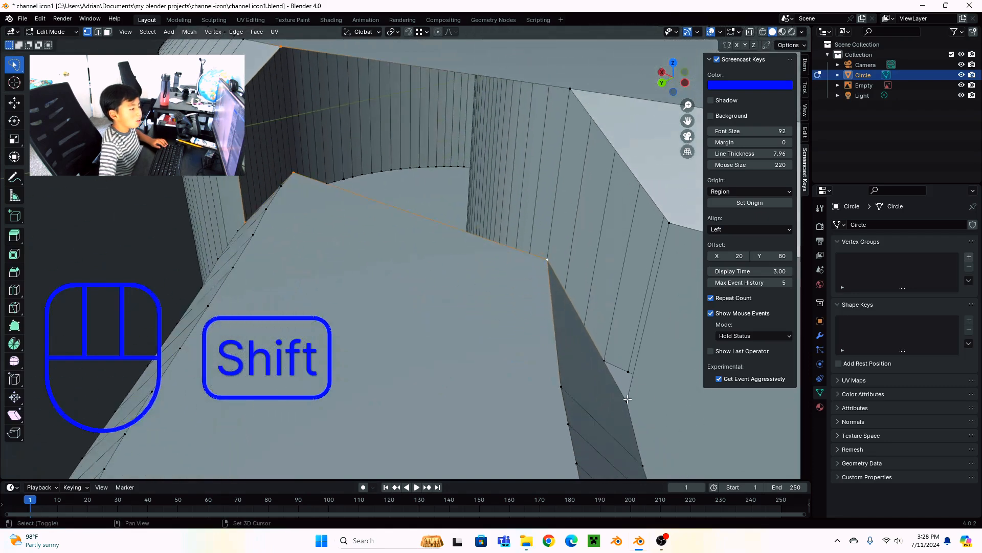
middle_click_drag(634, 353, 631, 379, "shift")
left_click(613, 370, "shift")
left_click(528, 212, "shift")
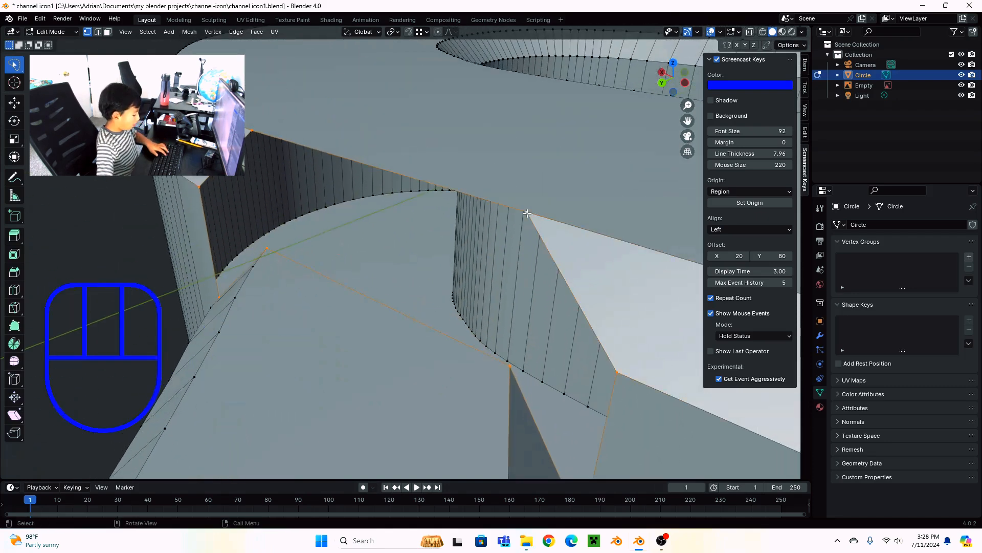
key("f")
Connect the two lower bevel corner vertices of the body across the new face and return to Object Mode.
middle_click_drag(555, 232, 258, 293)
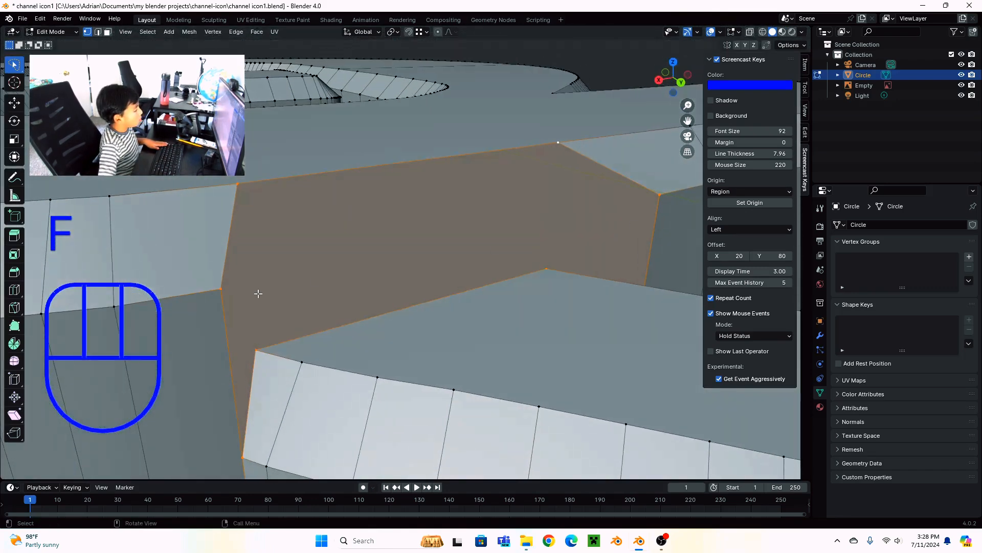
left_click(220, 290)
middle_click_drag(390, 252, 270, 329, "shift")
left_click(534, 256, "shift")
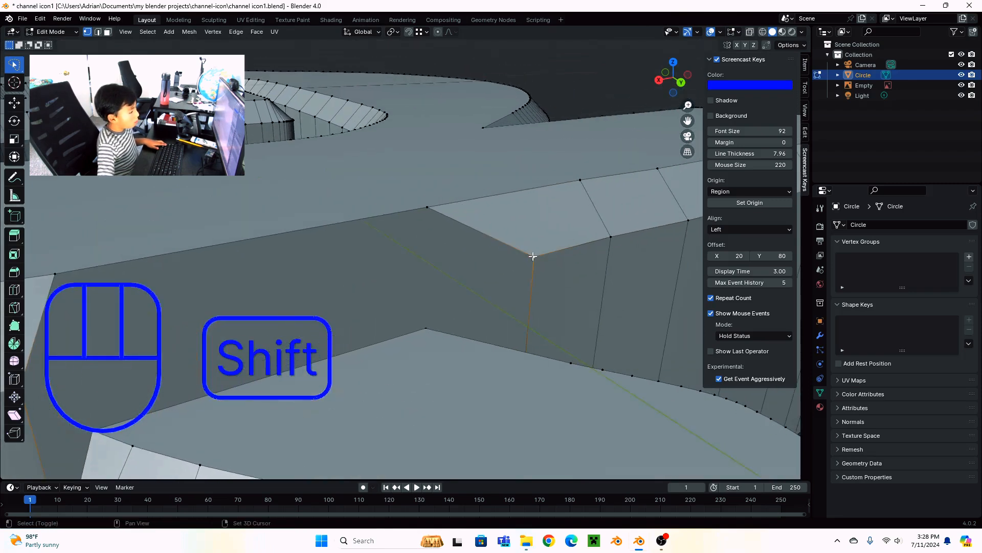
key("j")
middle_click_drag(532, 258, 460, 255)
scroll(422, 289, "down", 5)
scroll(415, 307, "down", 5)
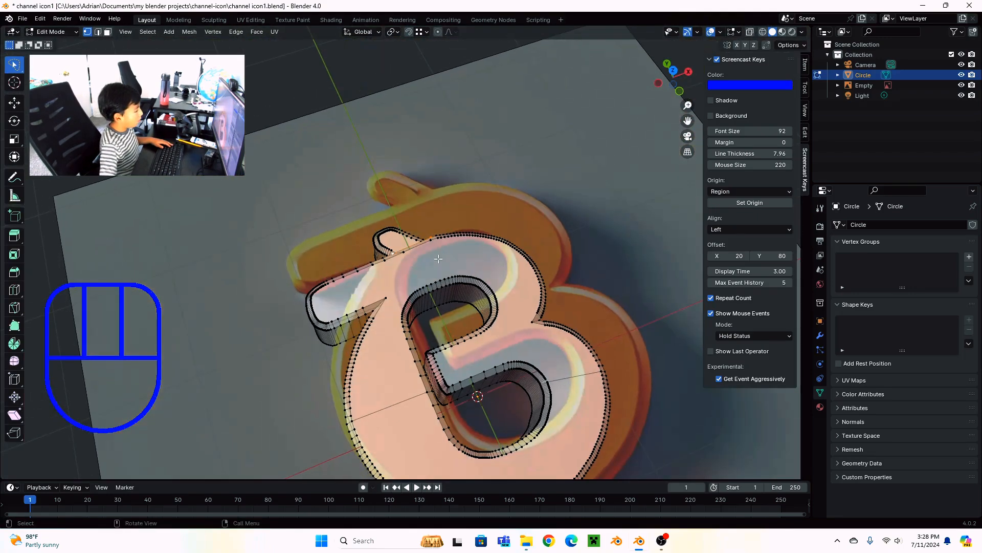
key("Tab")
In top view, move the reference image about 3.856 m along the global X axis so it sits beside the model.
left_click(564, 208)
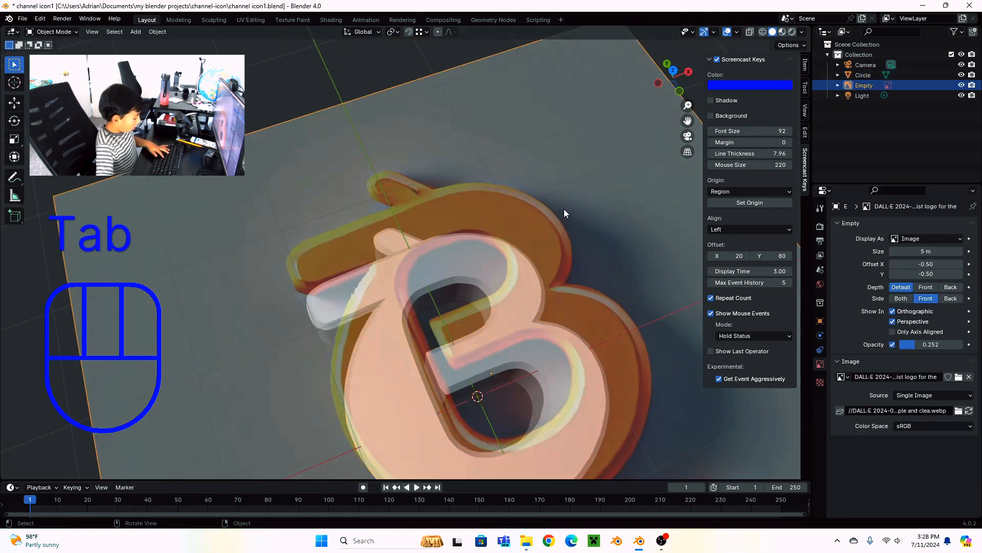
scroll(558, 301, "down", 6)
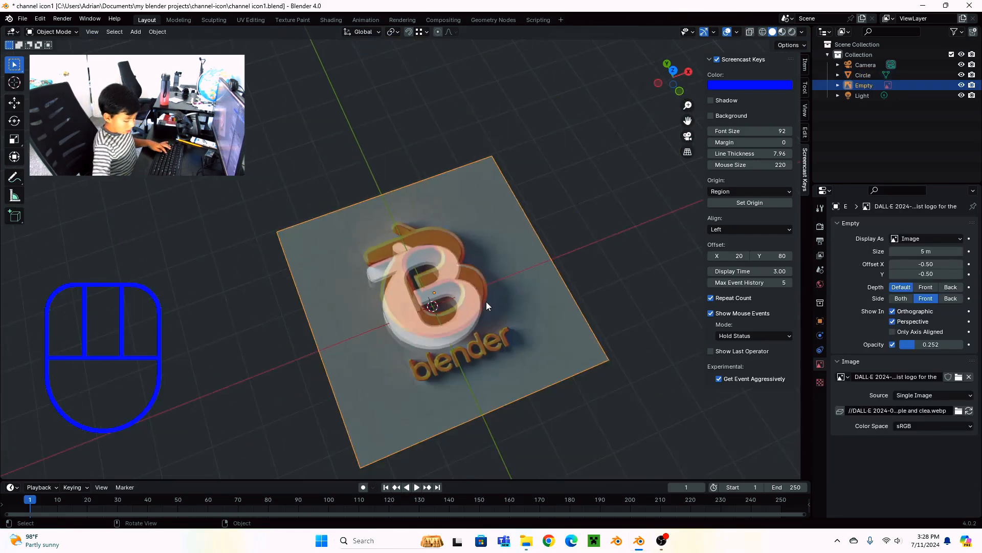
key("KP_7")
key("g")
key("x")
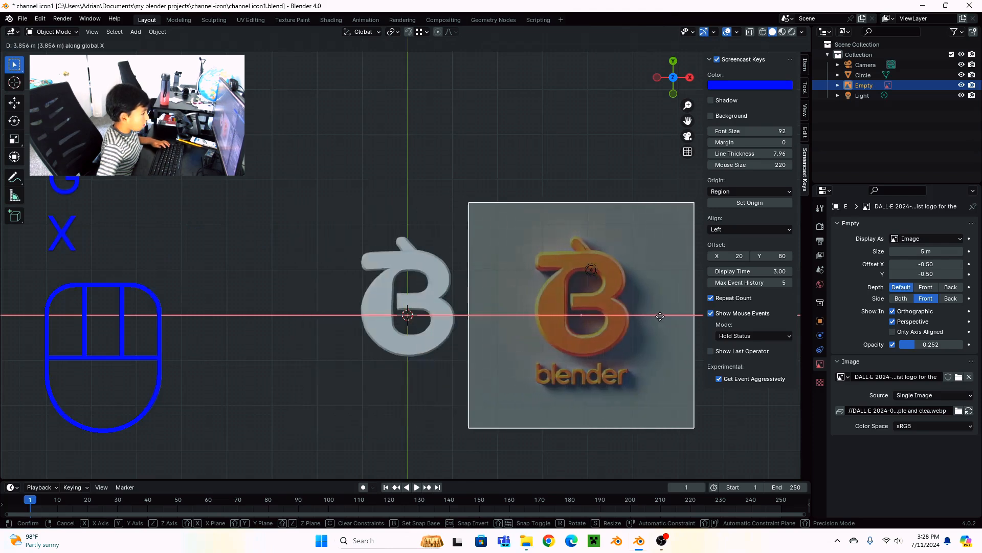
left_click(660, 315)
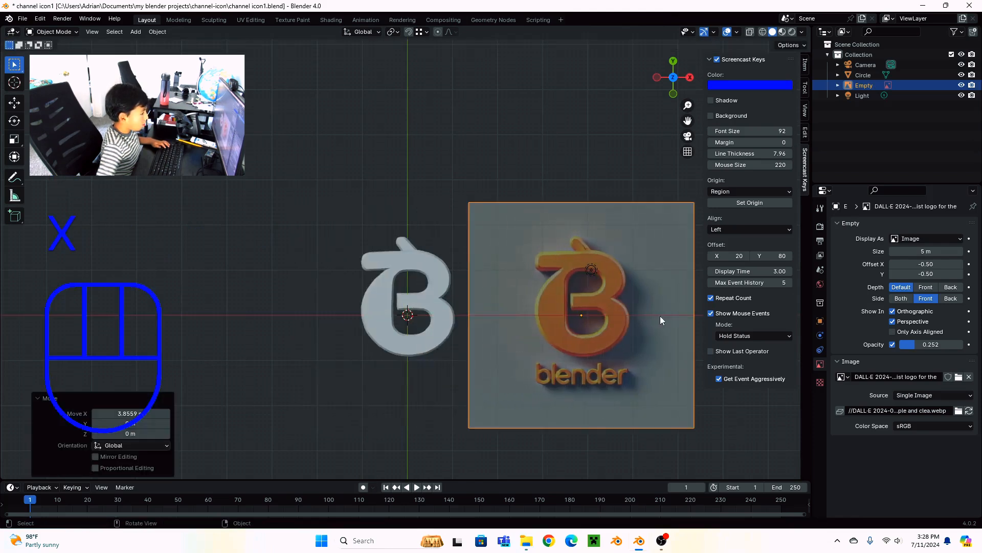
Compare the model with the reference image, briefly turning off the image's transparency, and examine the letter's upper bar and spike up close.
left_click(392, 442)
left_click(682, 392)
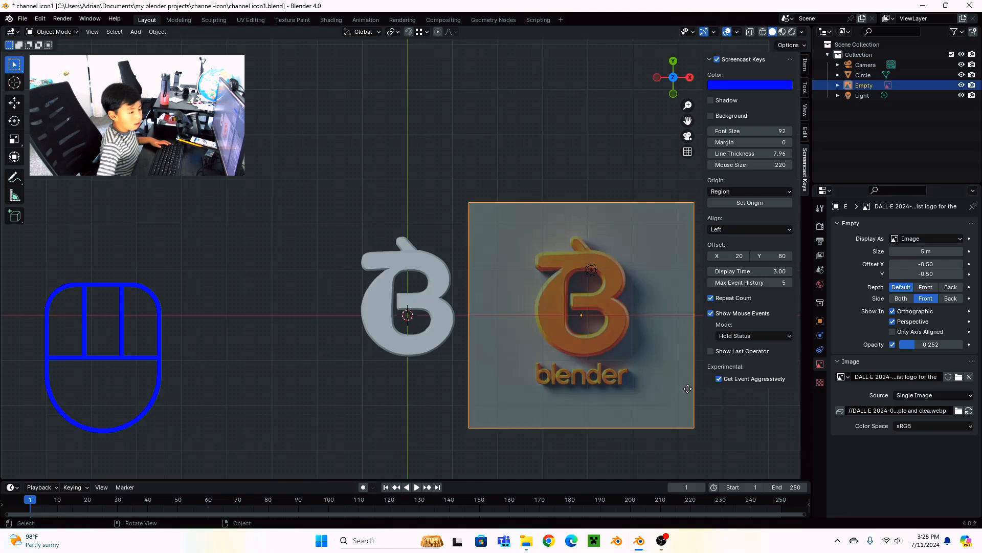
left_click(893, 344)
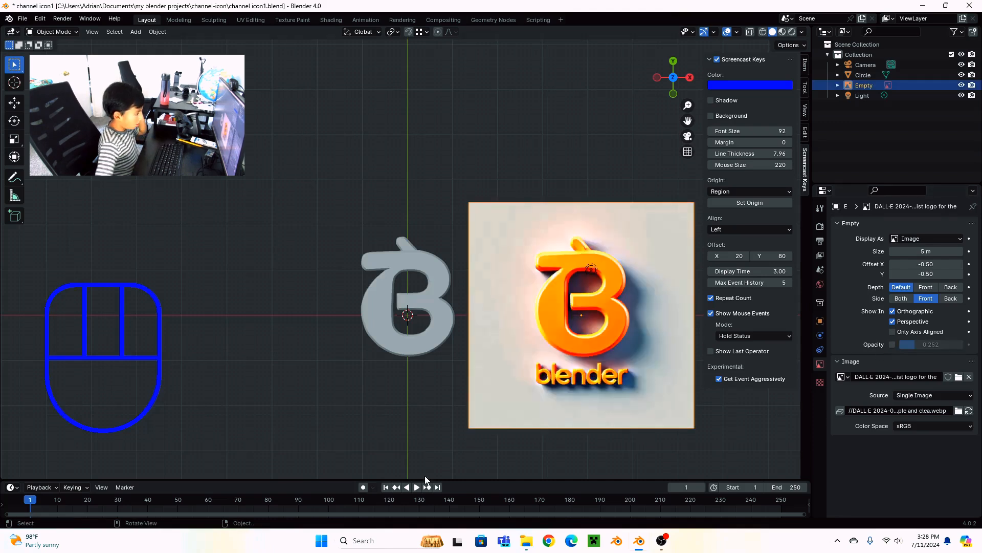
left_click(892, 344)
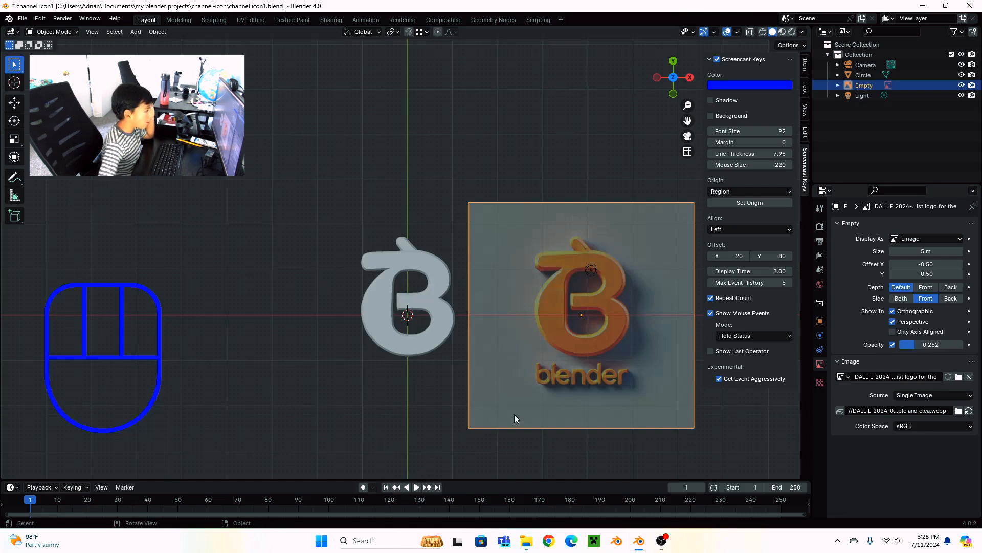
scroll(488, 360, "up", 5)
scroll(488, 360, "up", 3)
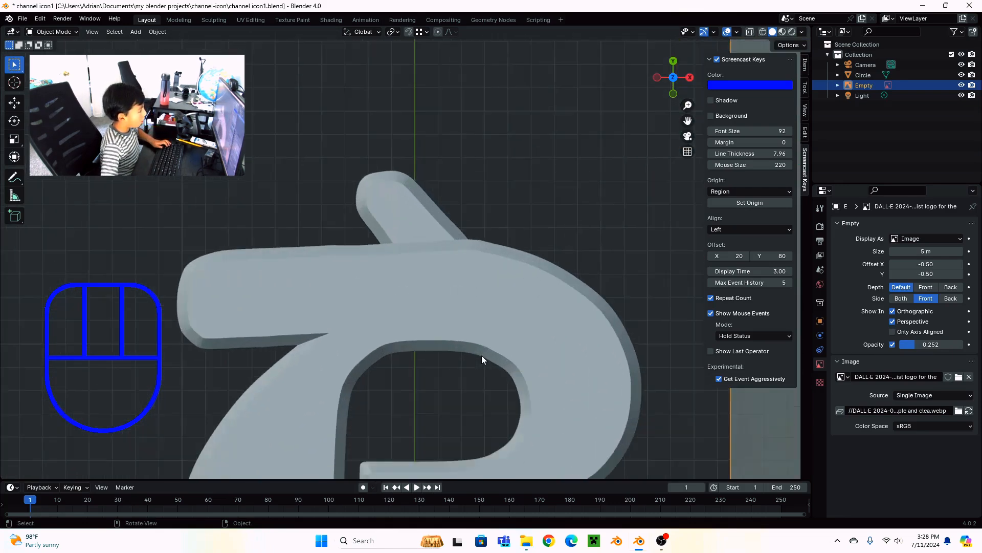
middle_click_drag(481, 355, 686, 192, "shift")
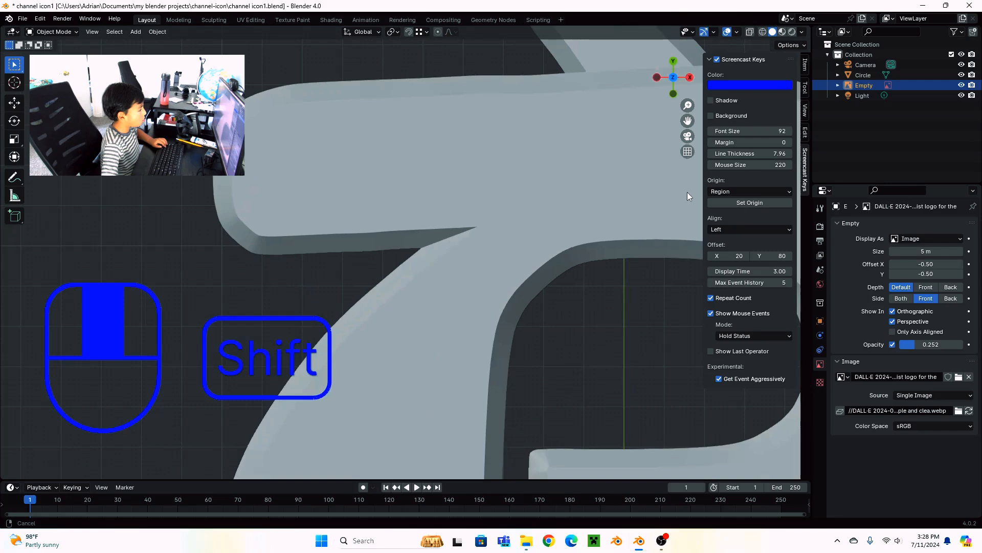
scroll(560, 304, "down", 5)
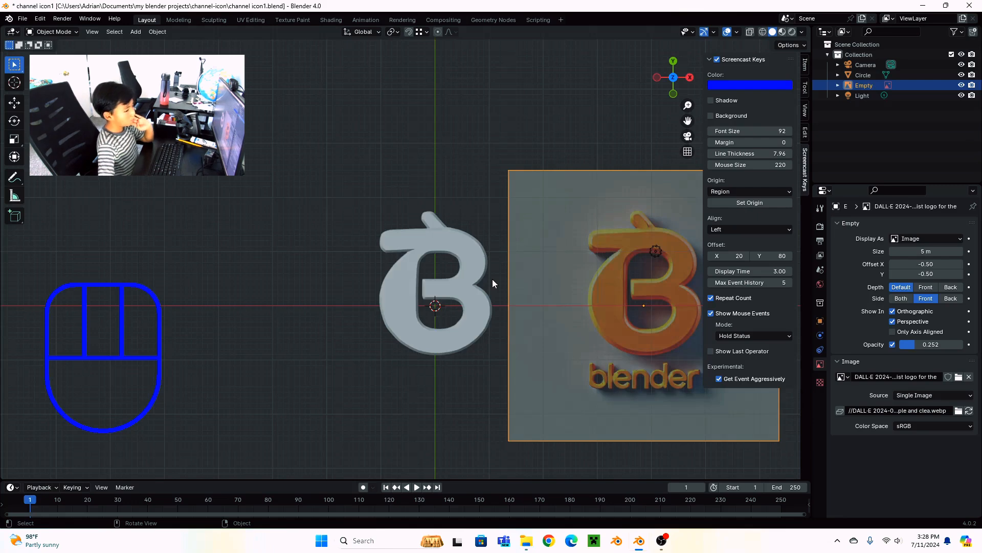
Add a new material to the letter B and save the file.
left_click(465, 331)
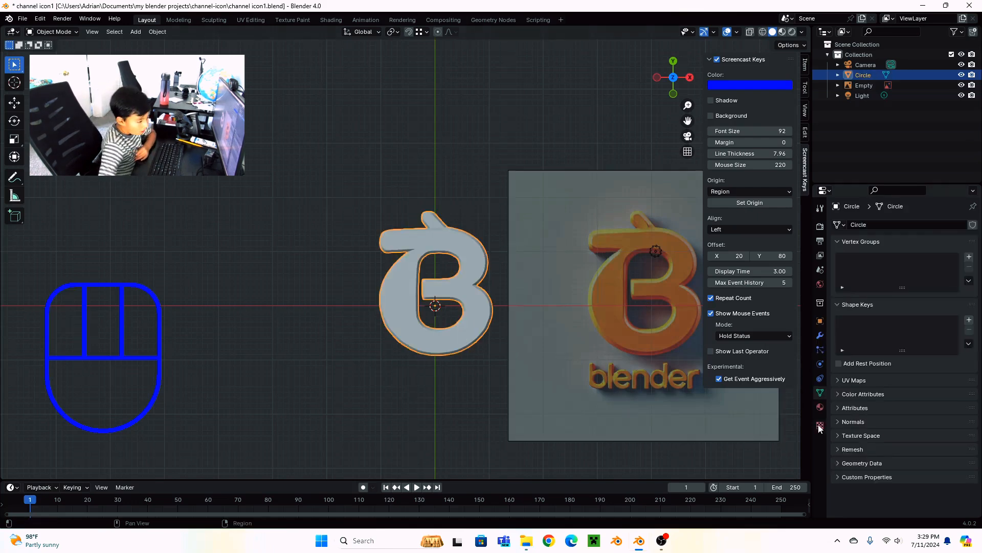
left_click(820, 407)
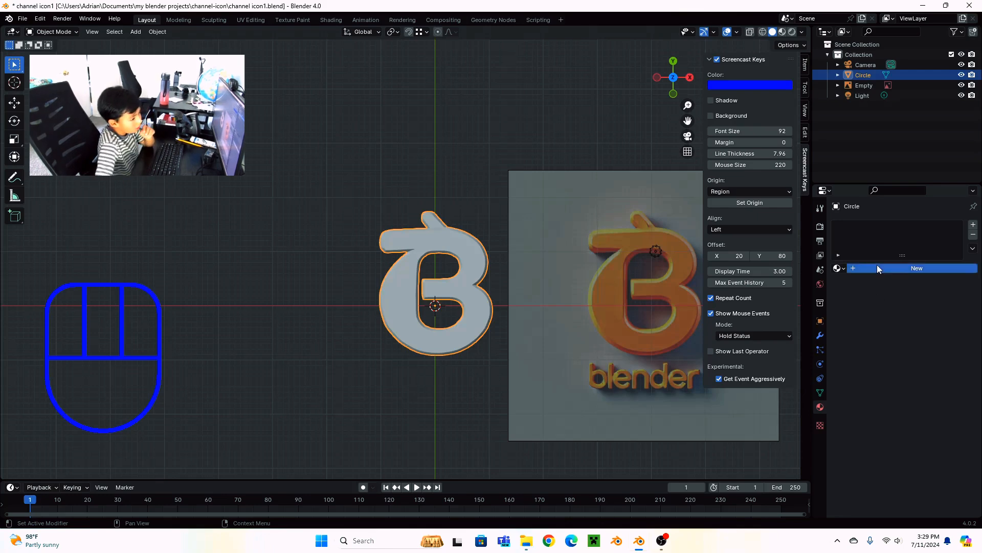
left_click(900, 268)
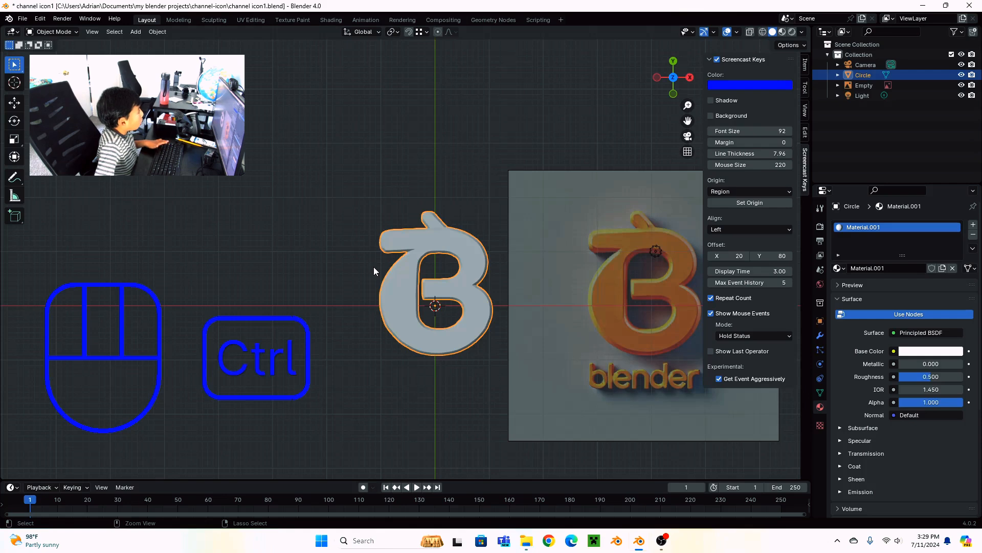
key("ctrl+s")
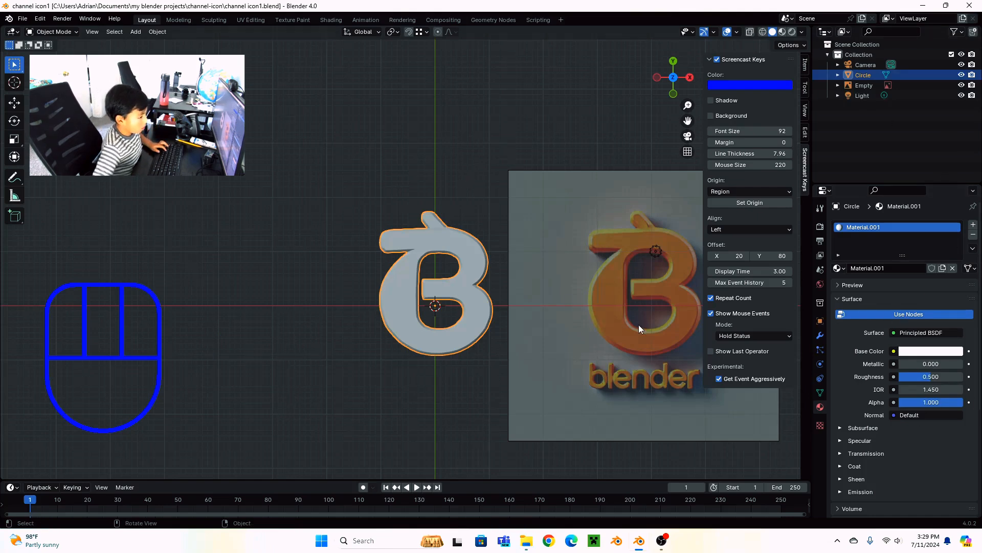
key("ctrl+s")
key("ctrl+s")
key("ctrl+s")
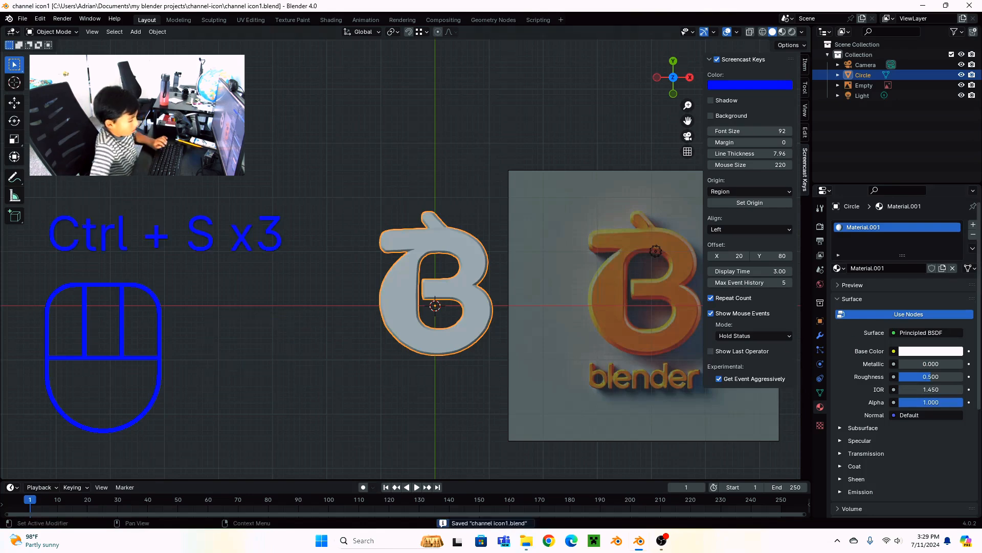
Set the material's base color to orange with hue 0.058, saturation 1.000 and value 0.803, and display the scene in Material Preview.
left_click(917, 353)
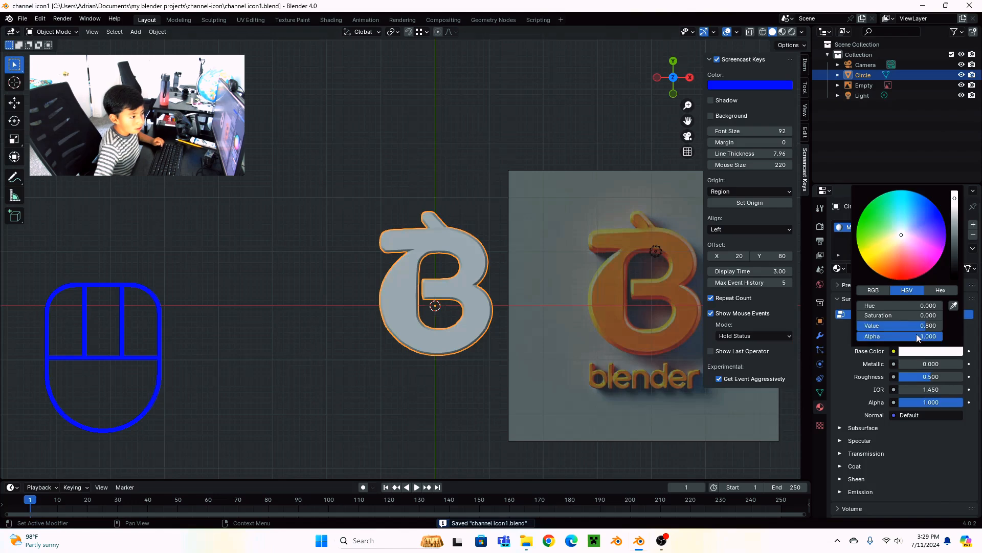
mouse_move(900, 235)
left_mouse_down()
mouse_move(893, 247)
mouse_move(901, 280)
mouse_move(940, 255)
mouse_move(895, 279)
mouse_move(914, 256)
mouse_move(898, 239)
mouse_move(874, 270)
left_mouse_up()
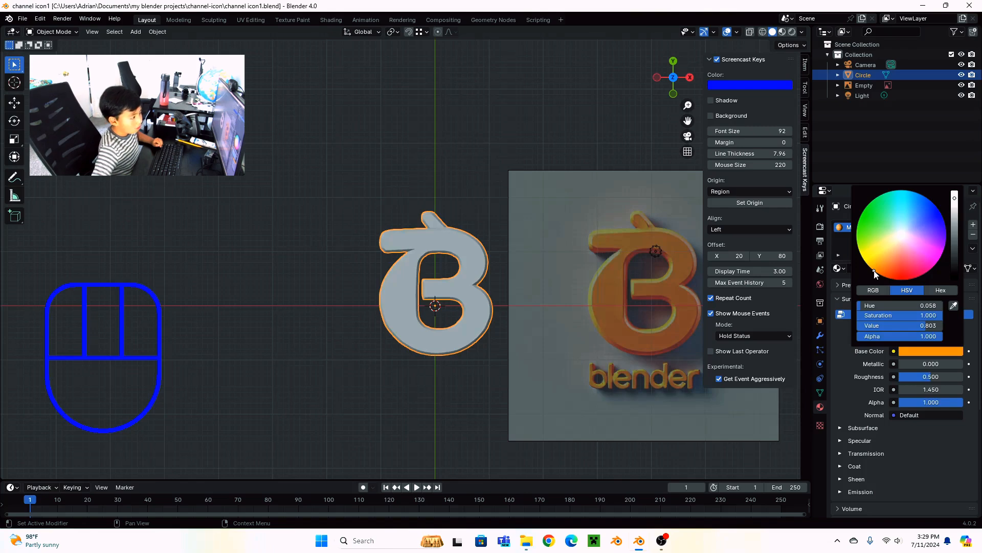
left_click(781, 33)
left_click(781, 32)
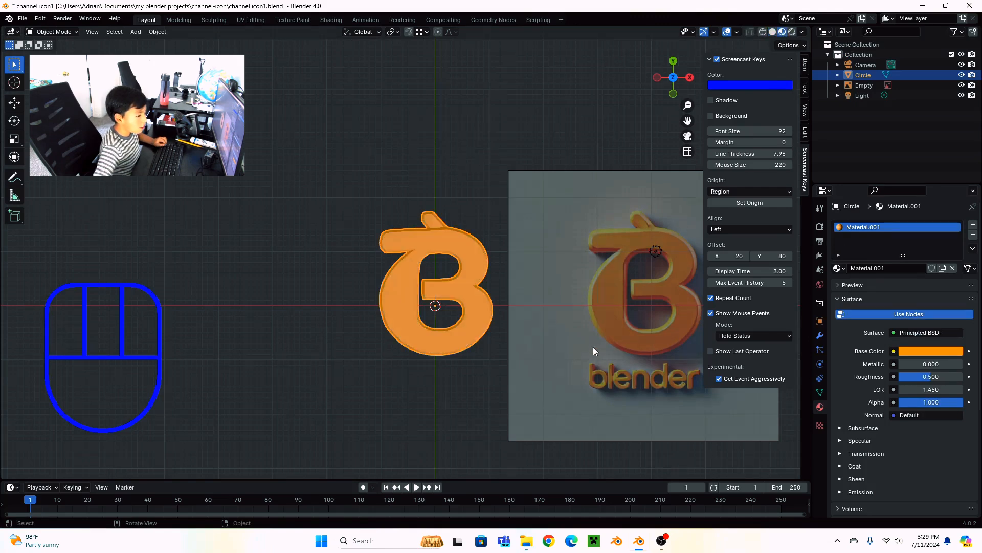
Adjust the material's base color to a brighter, slightly redder orange.
scroll(600, 335, "up", 2)
middle_click_drag(600, 335, 594, 277, "shift")
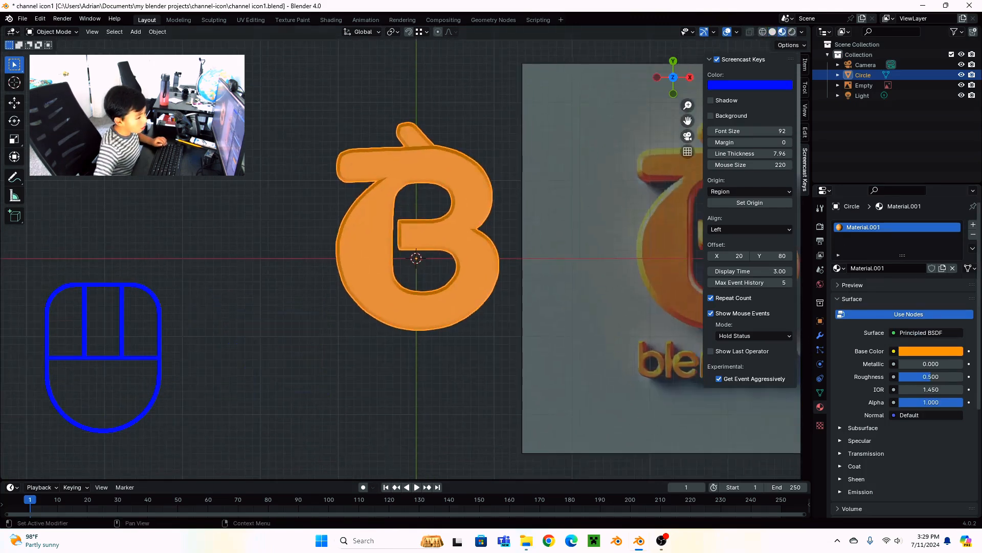
left_click(949, 351)
left_click_drag(882, 267, 876, 272)
mouse_move(958, 210)
left_mouse_down()
mouse_move(955, 235)
mouse_move(954, 191)
left_mouse_up()
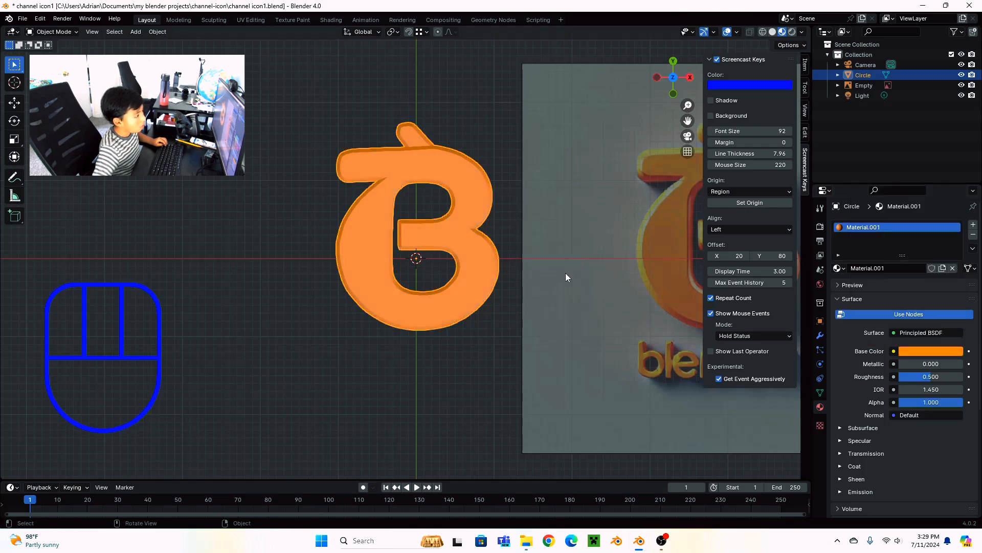
Select the reference image and disable its opacity setting to show it in full color beside the letter.
scroll(662, 272, "down", 3)
left_click(625, 289)
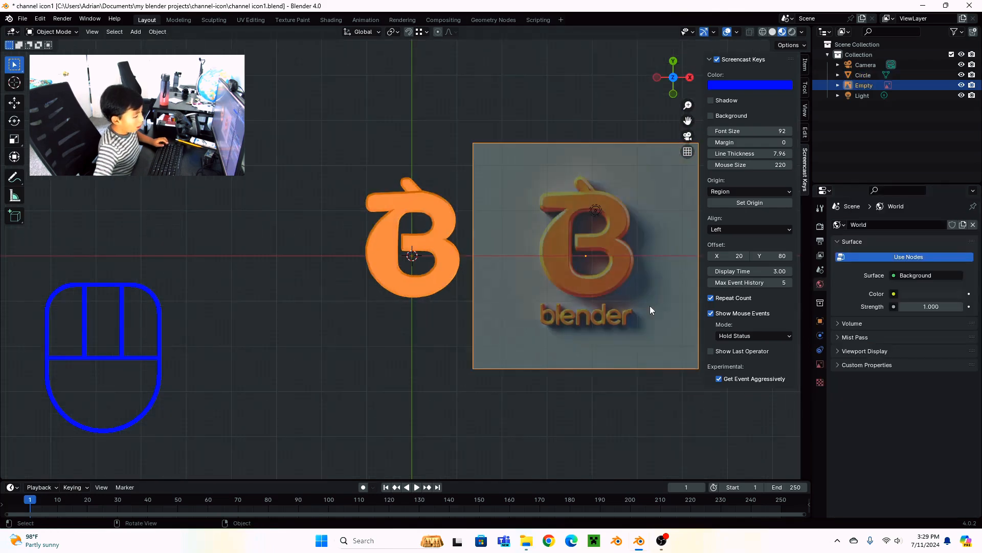
left_click(820, 362)
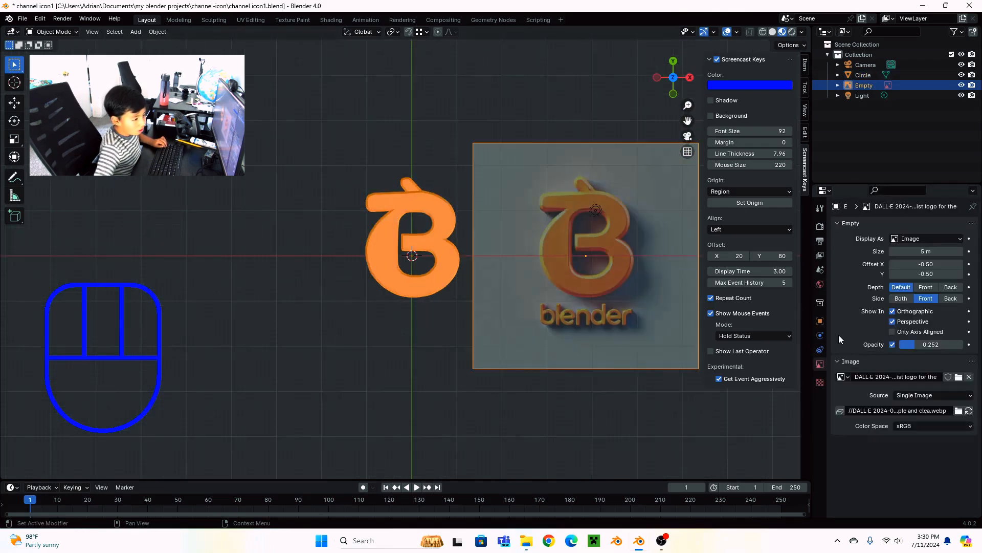
left_click(893, 345)
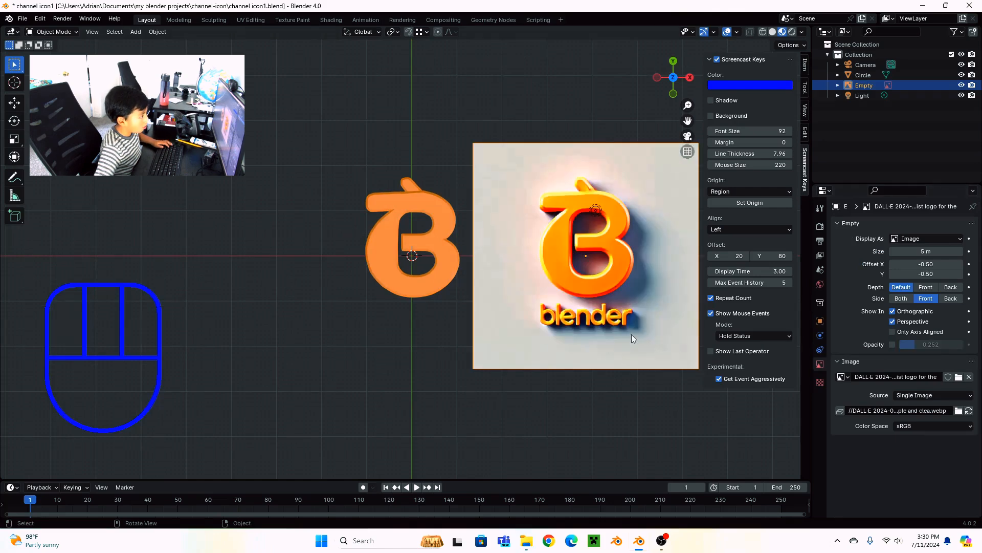
scroll(631, 334, "up", 3)
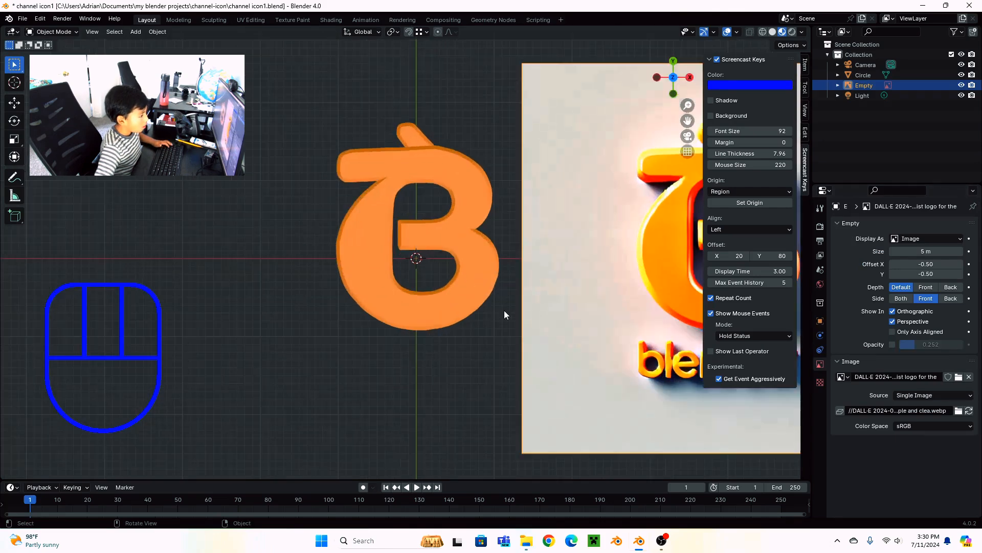
Select the letter B and set its material's base color to hue 0.043, saturation 1.000 and value 0.698.
left_click(458, 278, "shift")
scroll(492, 321, "down", 5)
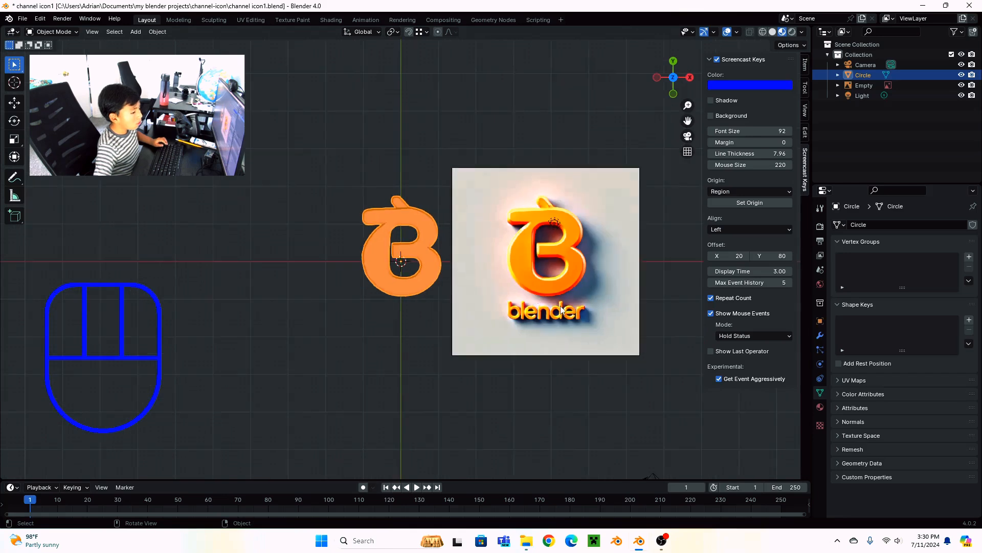
left_click(820, 407)
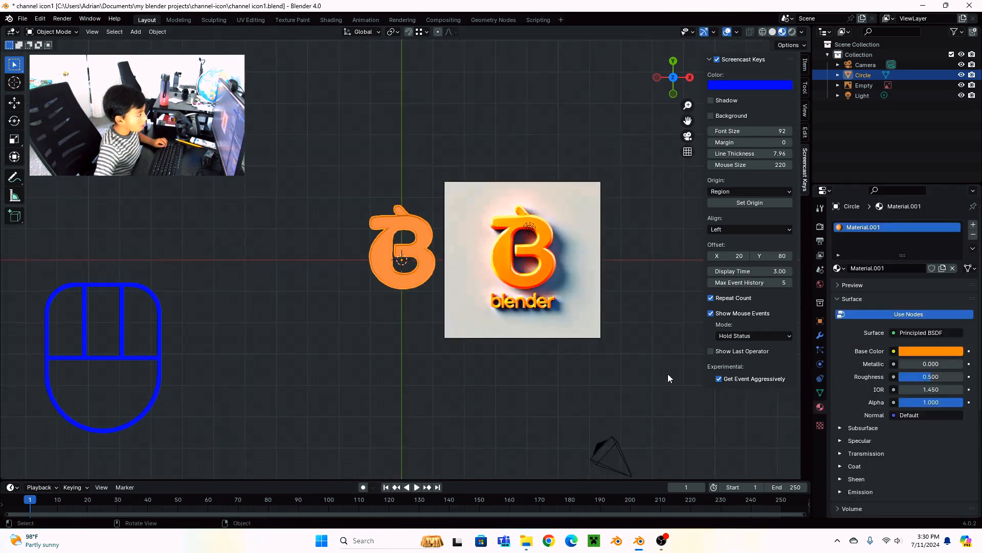
scroll(668, 374, "up", 3)
middle_click_drag(490, 375, 455, 375, "shift")
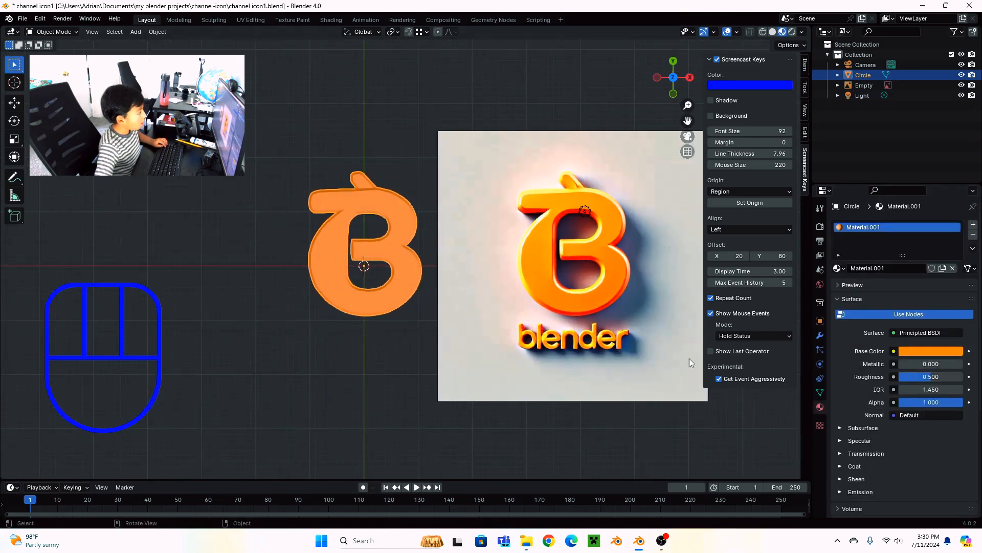
left_click(938, 351)
mouse_move(955, 197)
left_mouse_down()
mouse_move(955, 214)
mouse_move(955, 203)
left_mouse_up()
left_click_drag(885, 266, 873, 270)
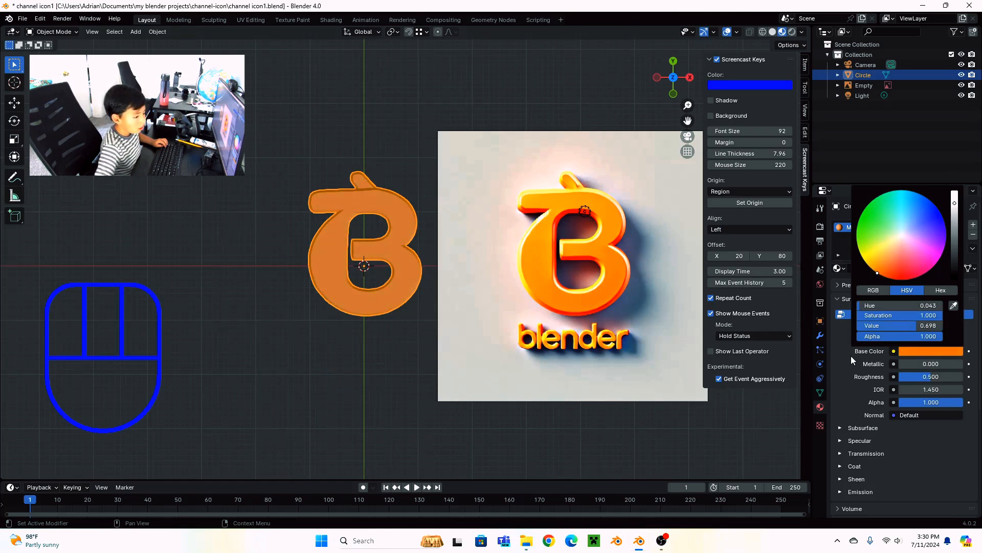
Set the letter's material to Metallic 0.654 and Roughness 0.453, and compare its look with the reference image.
mouse_move(911, 364)
left_mouse_down()
mouse_move(957, 364)
mouse_move(913, 364)
mouse_move(928, 364)
left_mouse_up()
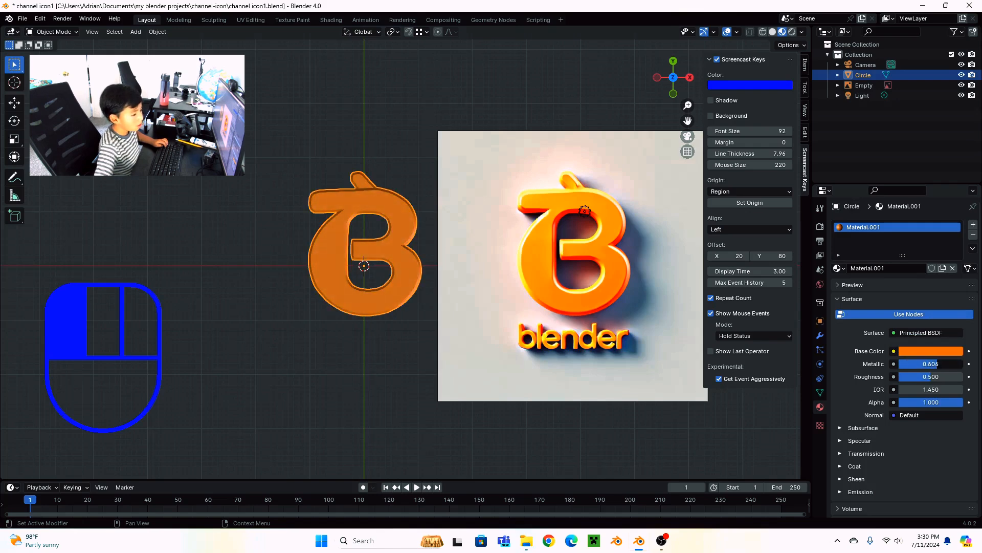
mouse_move(941, 364)
left_mouse_down()
mouse_move(944, 377)
mouse_move(975, 377)
mouse_move(901, 377)
mouse_move(928, 376)
left_mouse_up()
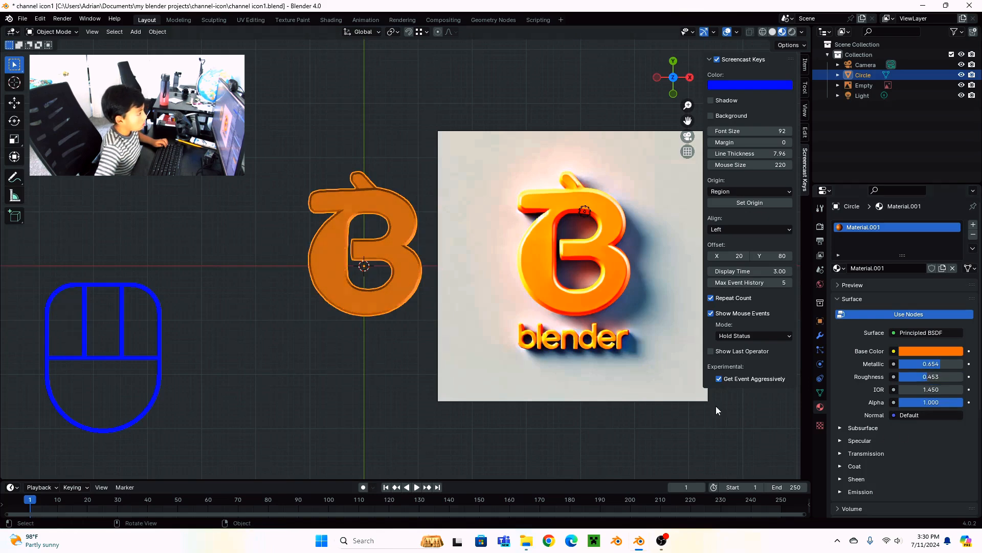
scroll(597, 330, "up", 2)
key("shift")
scroll(597, 329, "up", 3)
middle_click_drag(597, 329, 670, 382, "shift")
scroll(655, 379, "down", 3)
scroll(655, 379, "down", 1)
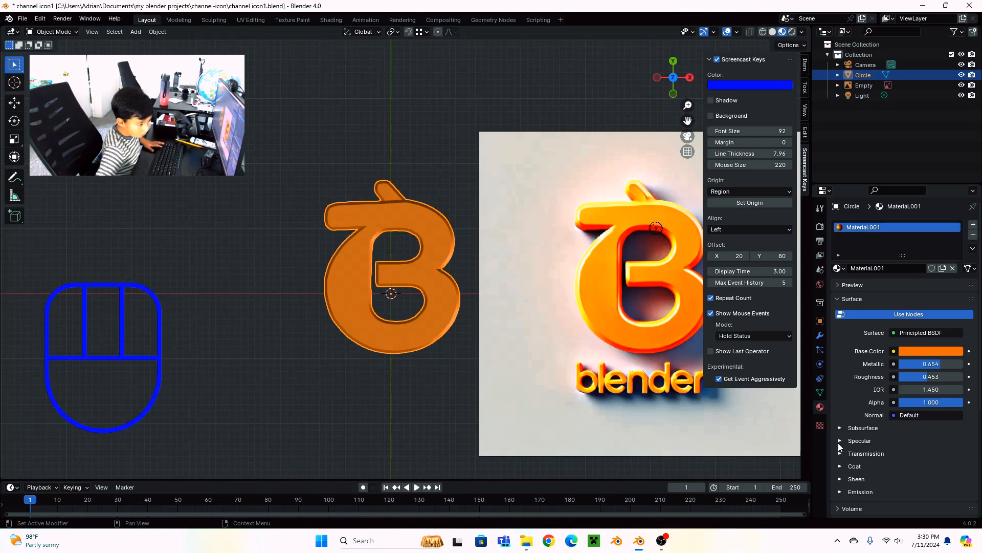
Expand the material's Emission settings and sample the orange base color as the emission color.
left_click(840, 492)
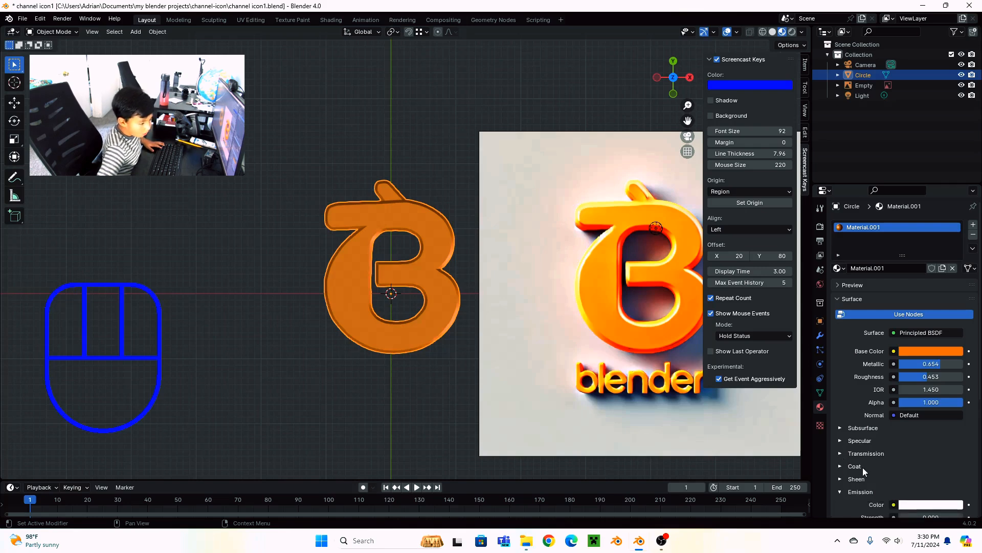
scroll(885, 441, "down", 4)
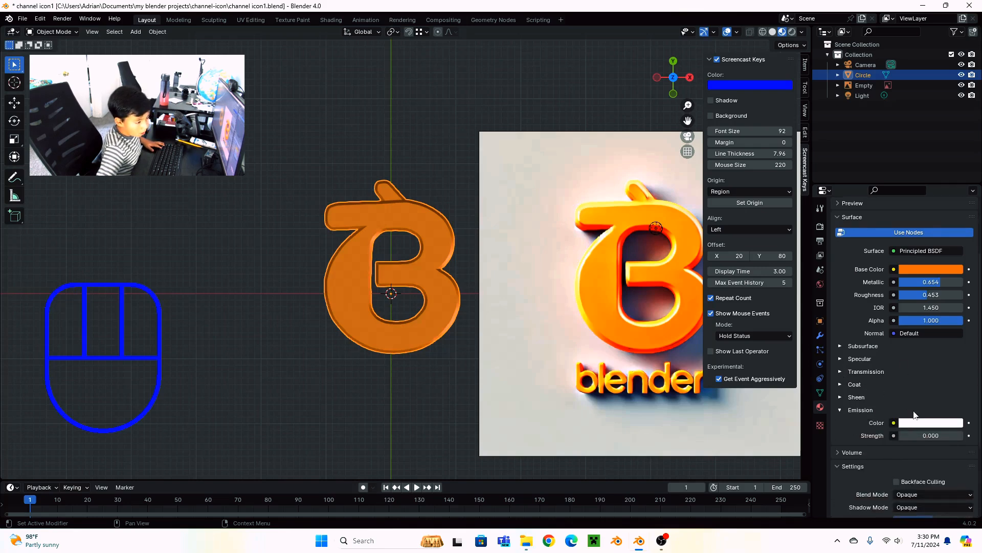
left_click(930, 423)
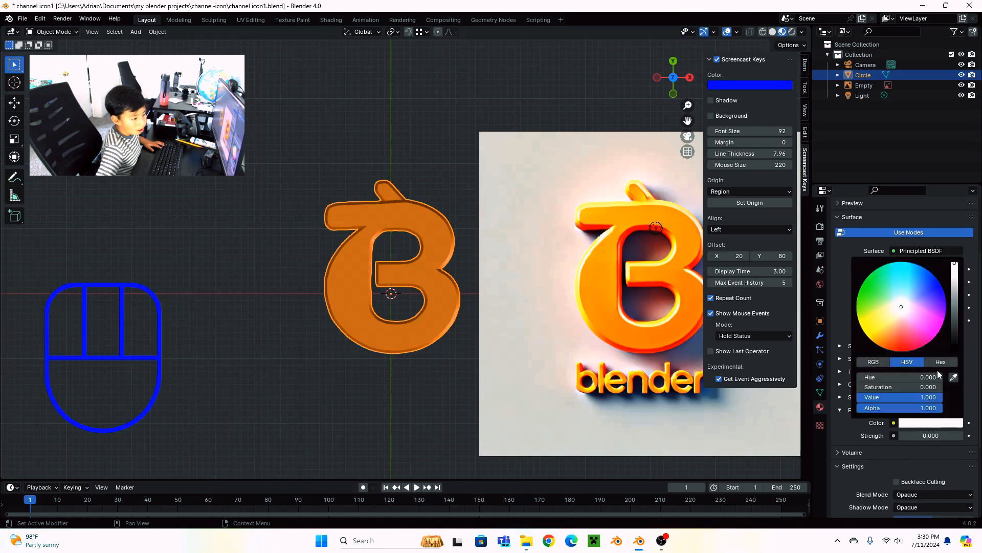
left_click(954, 377)
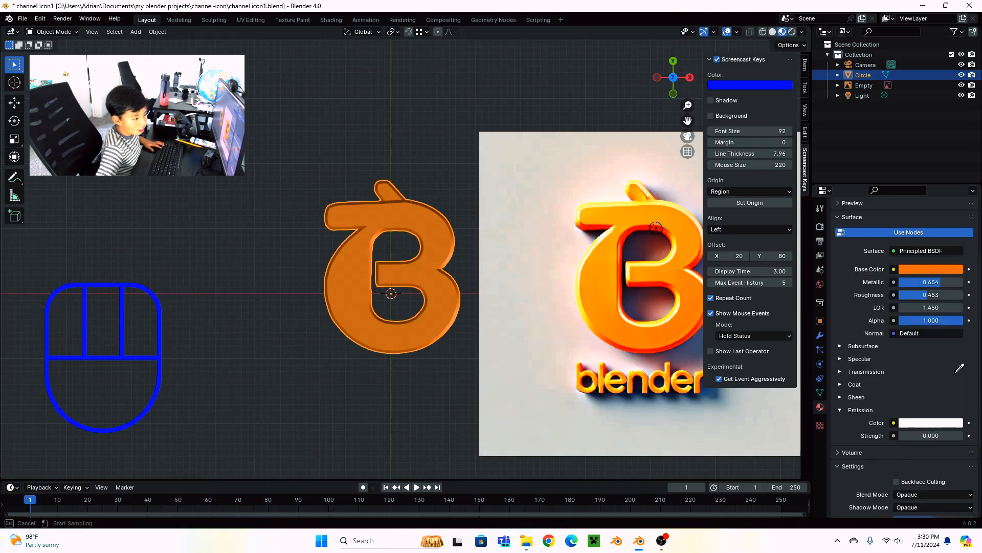
left_click(916, 272)
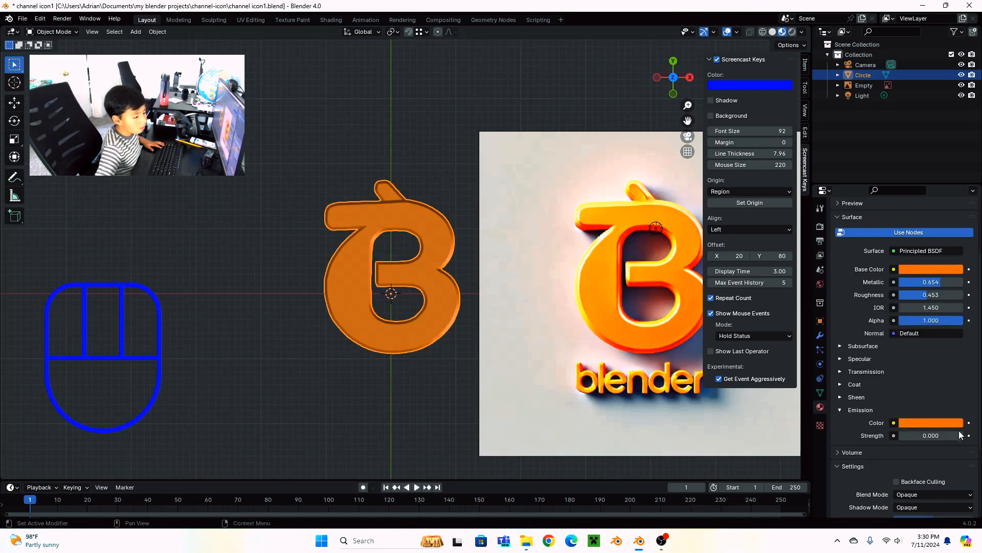
Copy the base color's hex code D97500 and enter it as the emission color.
left_click(939, 422)
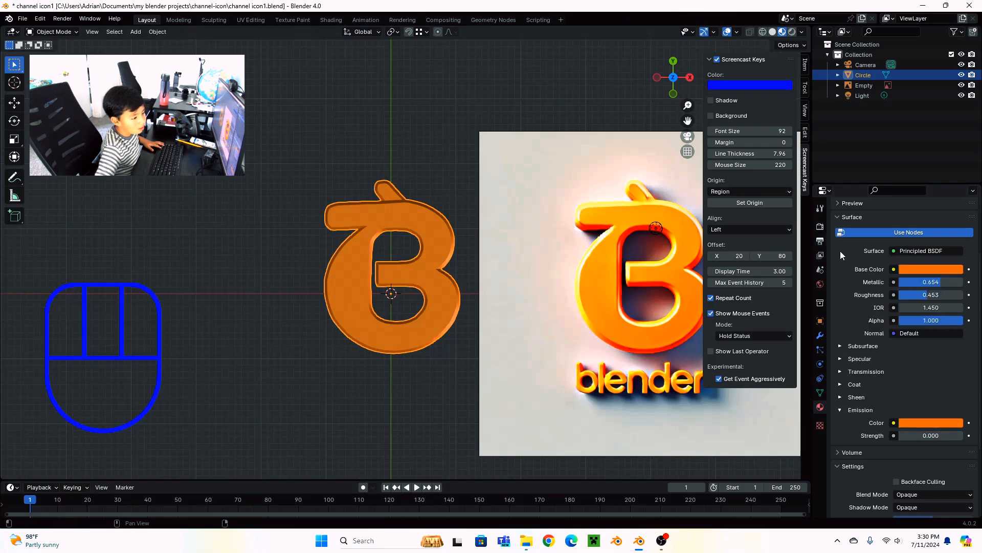
left_click(955, 270)
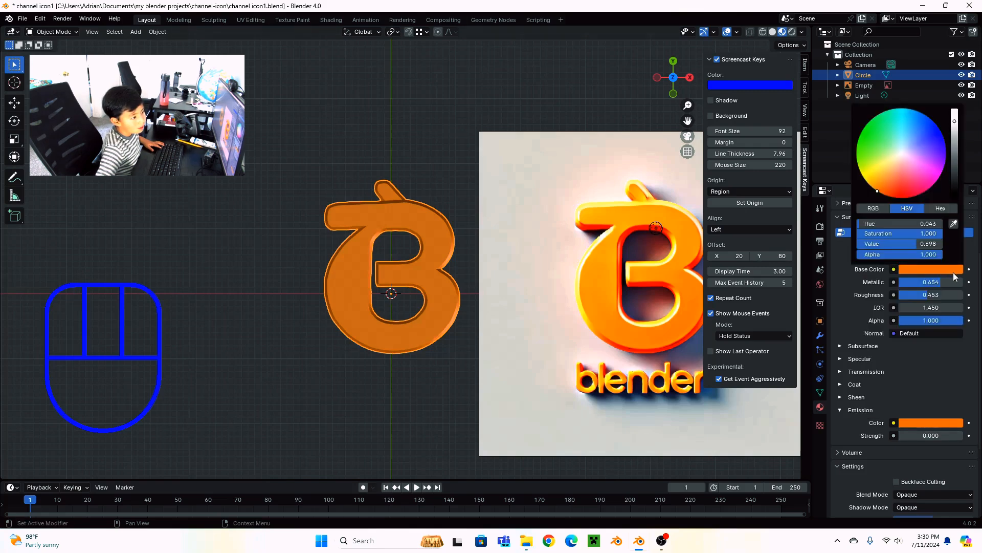
left_click(940, 208)
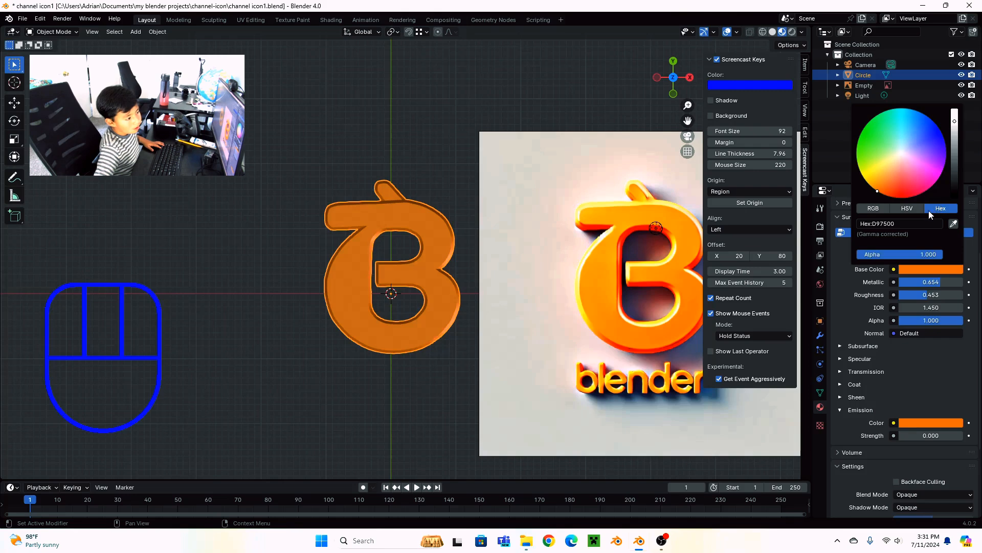
left_click(893, 224)
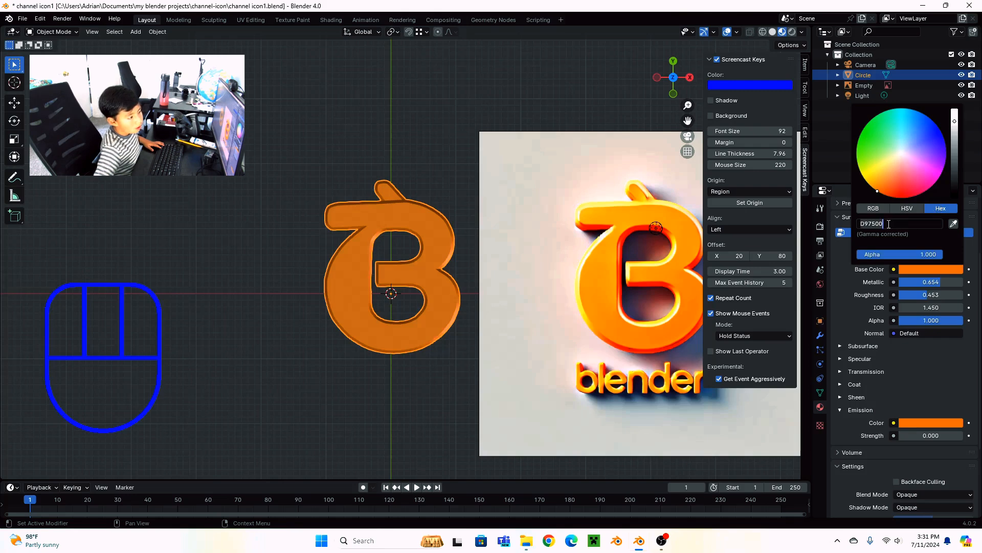
key("ctrl")
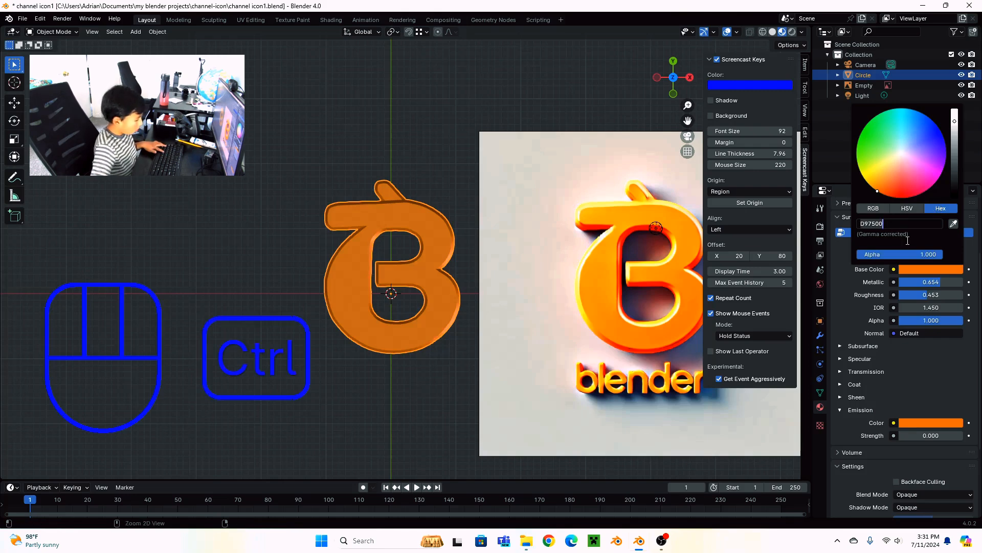
left_click(909, 419)
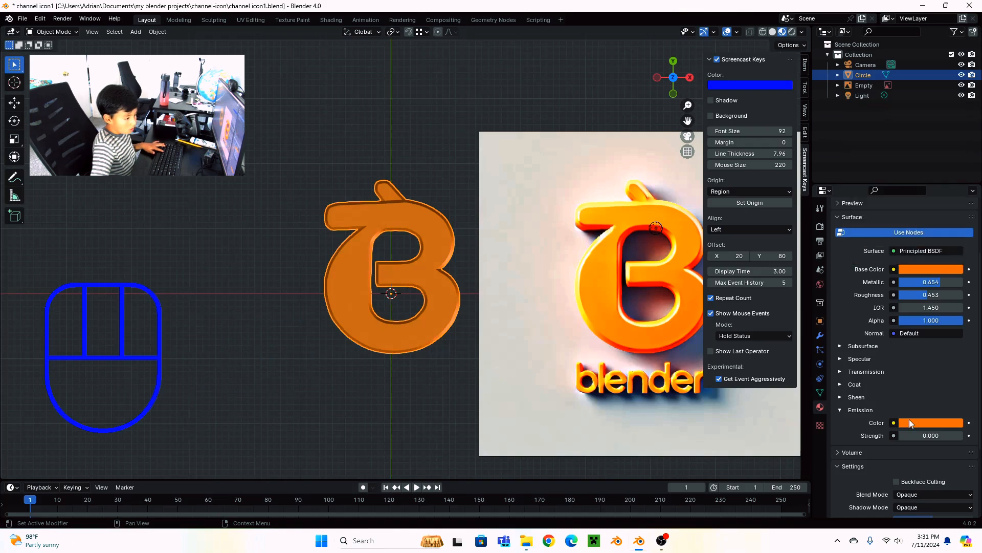
left_click(919, 423)
left_click(917, 377)
type("D97500")
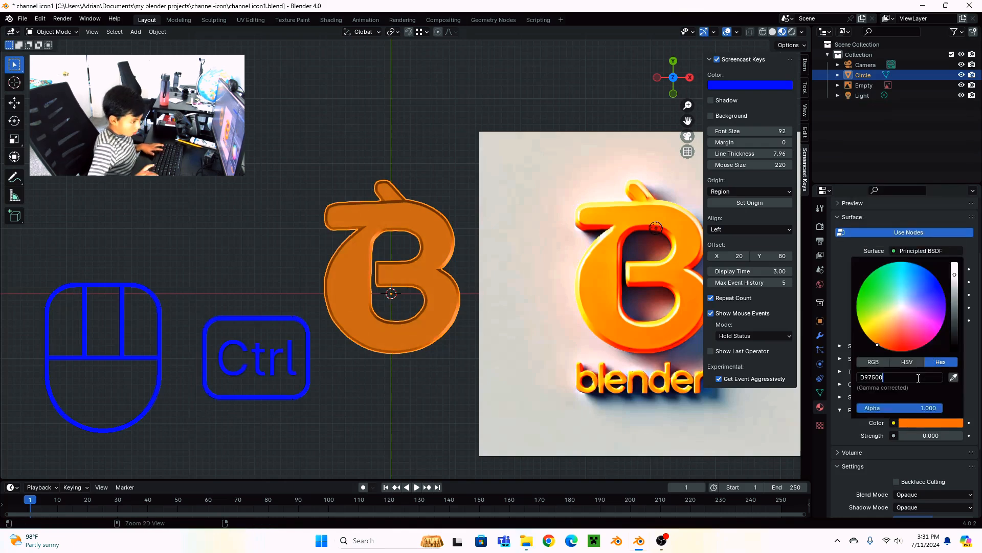
key("Return")
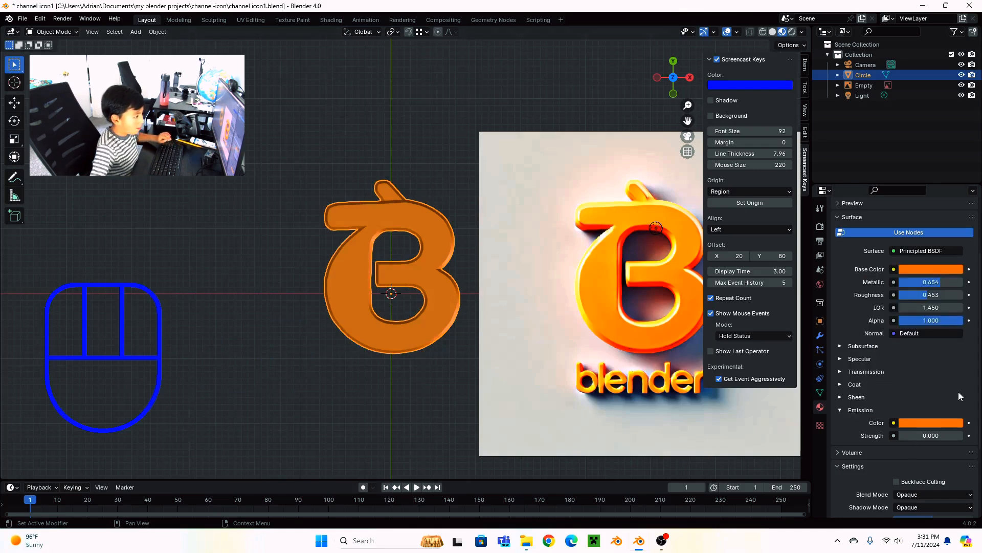
Set the material's emission strength to 0.290 and check the letter against the reference image.
scroll(932, 405, "down", 1)
left_click_drag(932, 415, 972, 415)
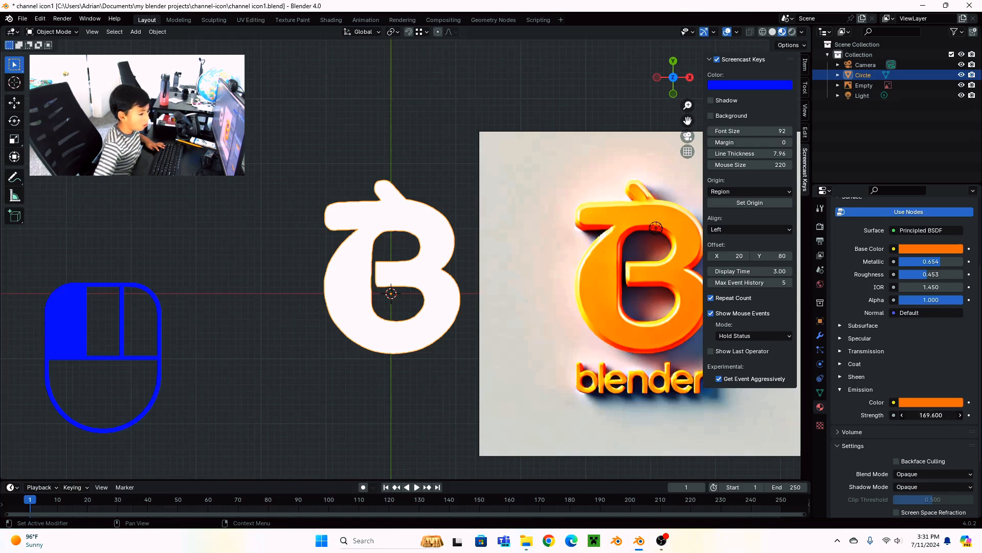
left_click_drag(942, 415, 916, 415)
scroll(563, 320, "down", 5)
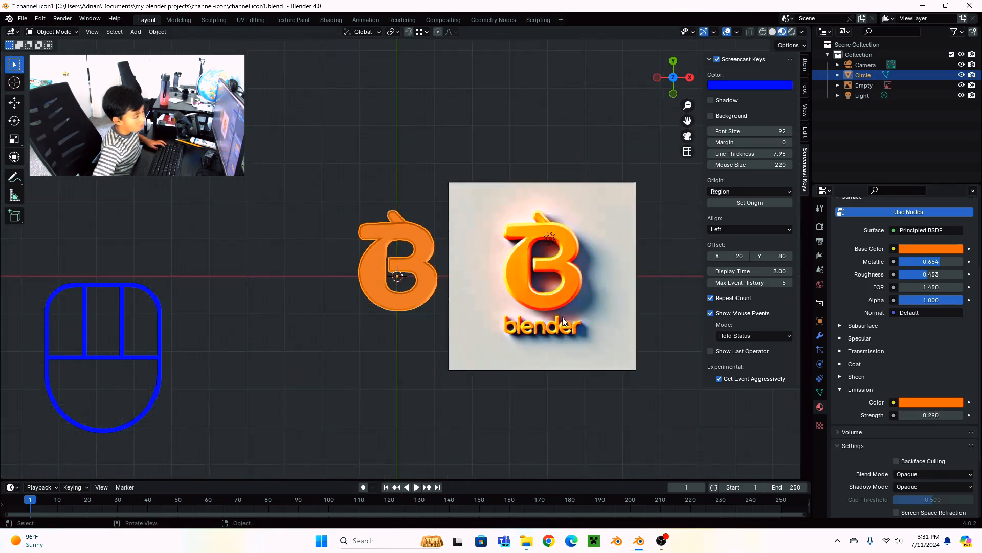
scroll(562, 317, "up", 6)
middle_click_drag(563, 317, 569, 273)
scroll(570, 274, "down", 4)
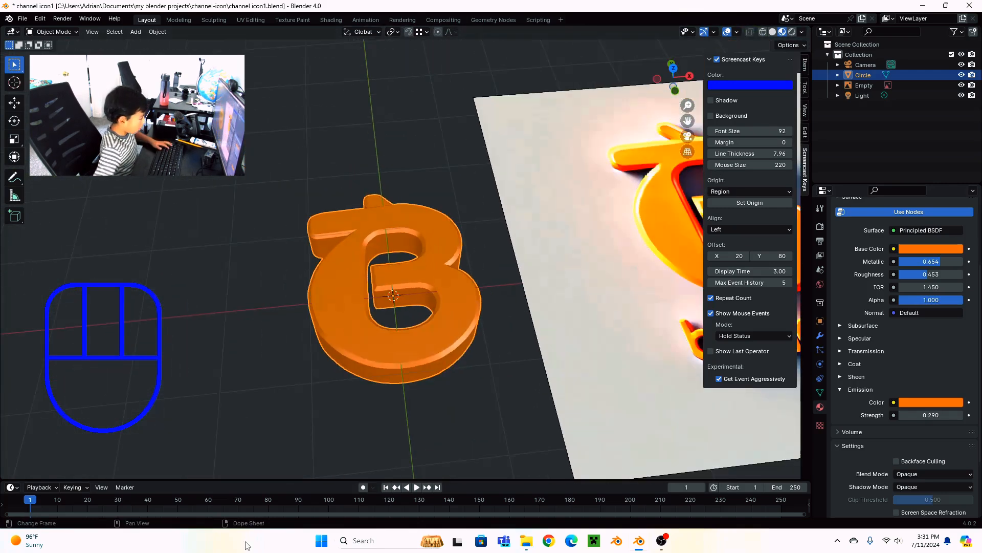
Set the letter B's origin to its geometry.
middle_click_drag(511, 371, 623, 326)
left_click(446, 309)
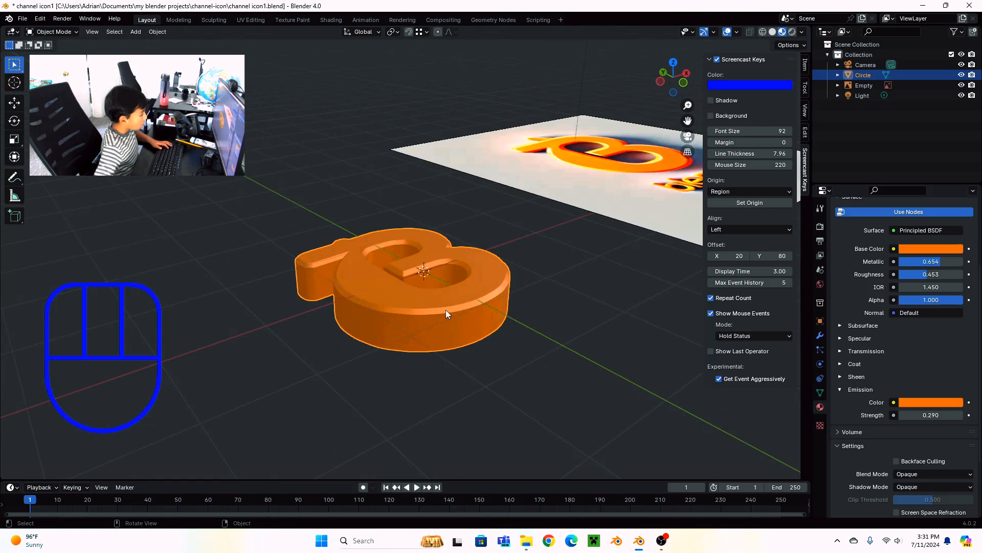
right_click(457, 310)
mouse_move(437, 346)
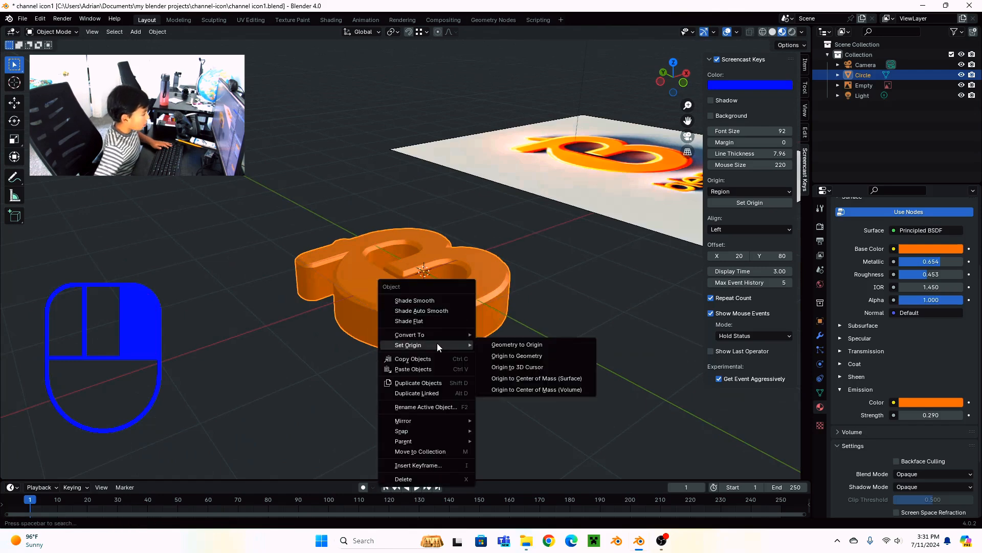
left_click(524, 356)
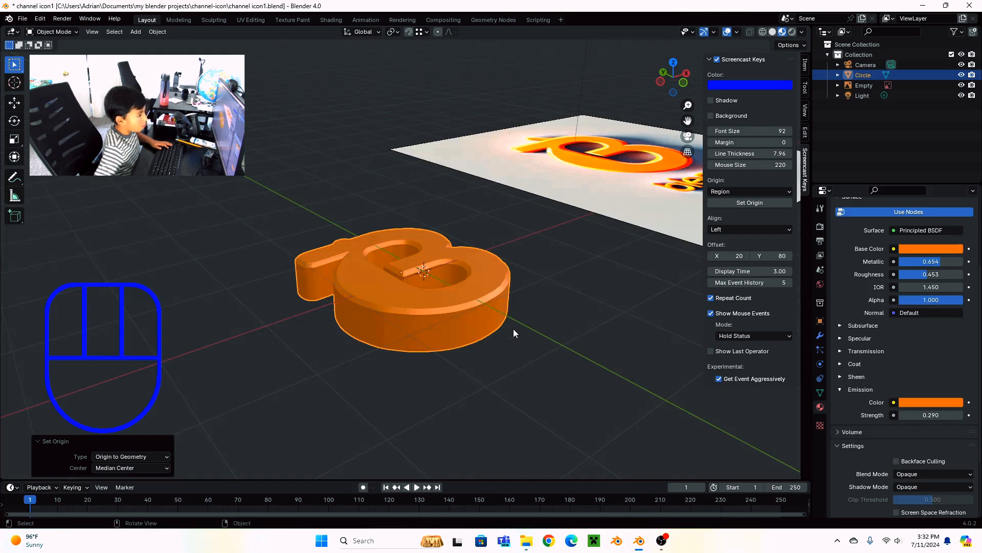
Set the letter B's X, Y and Z location to 0 m.
left_click(806, 65)
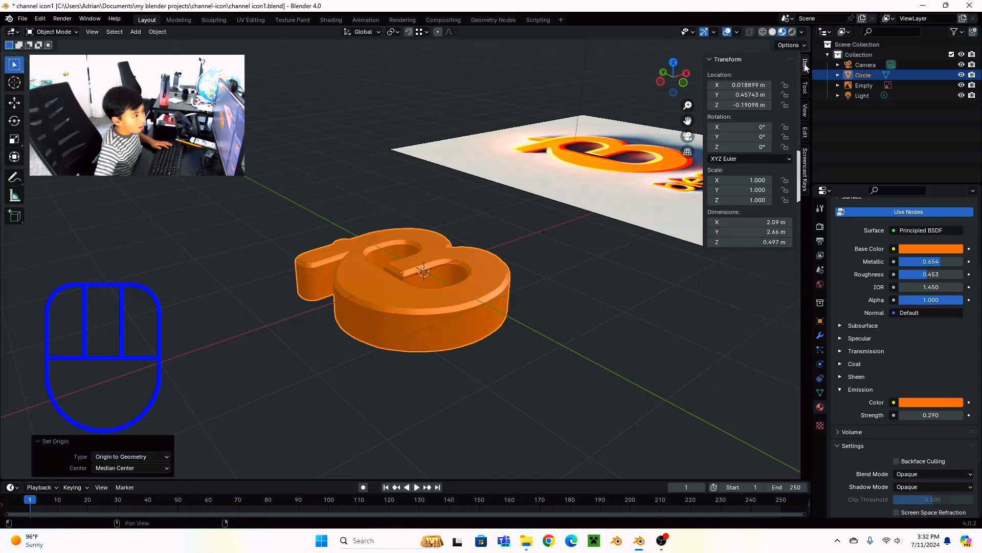
left_click(748, 85)
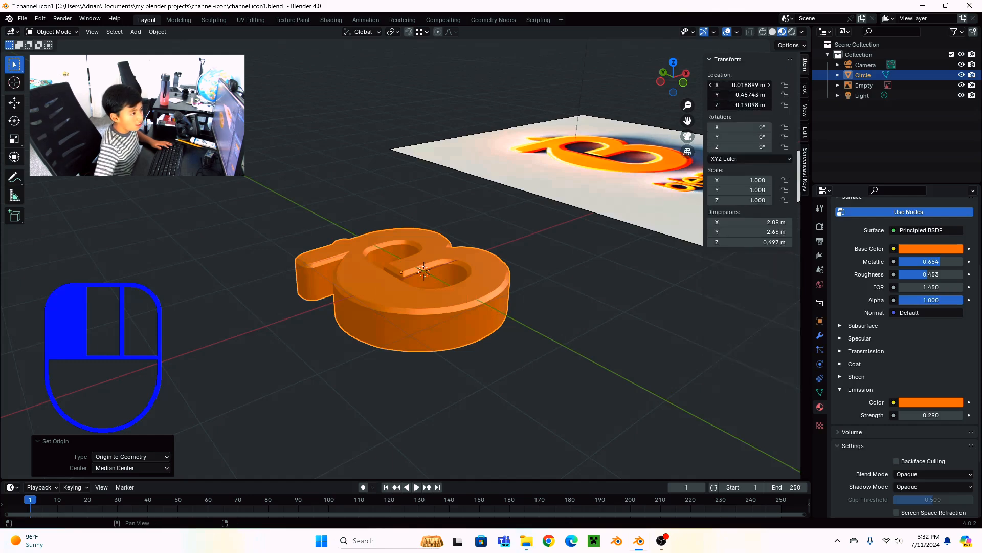
left_click_drag(748, 85, 739, 104)
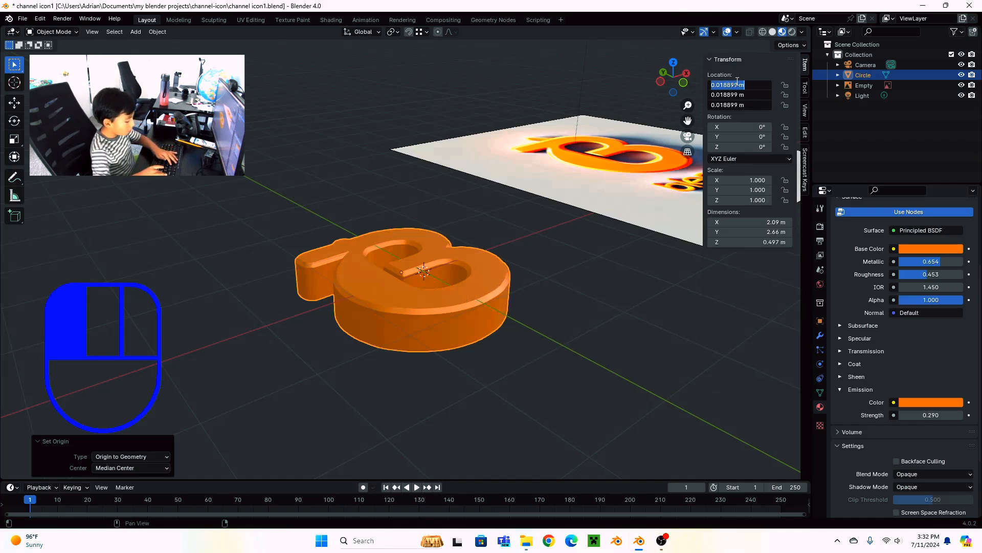
type("0")
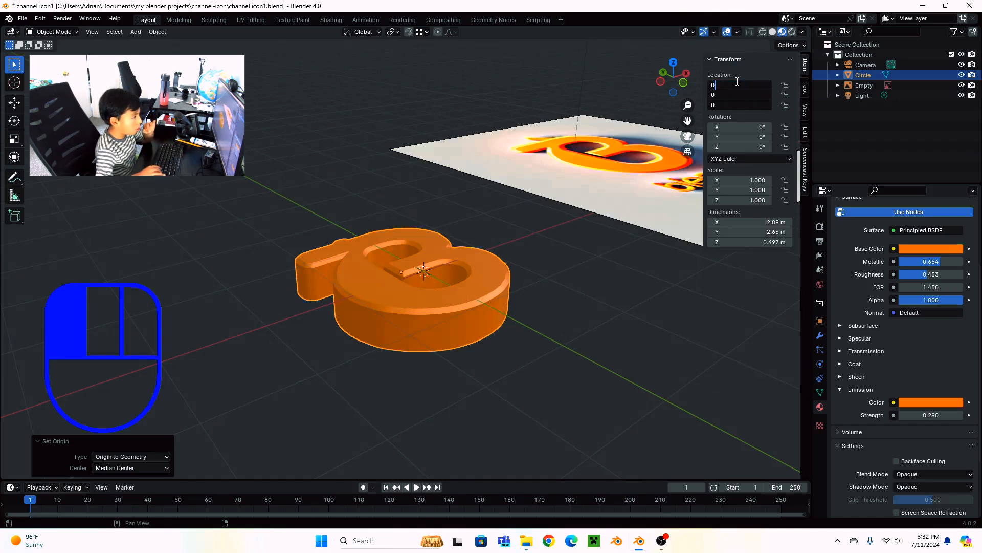
key("Return")
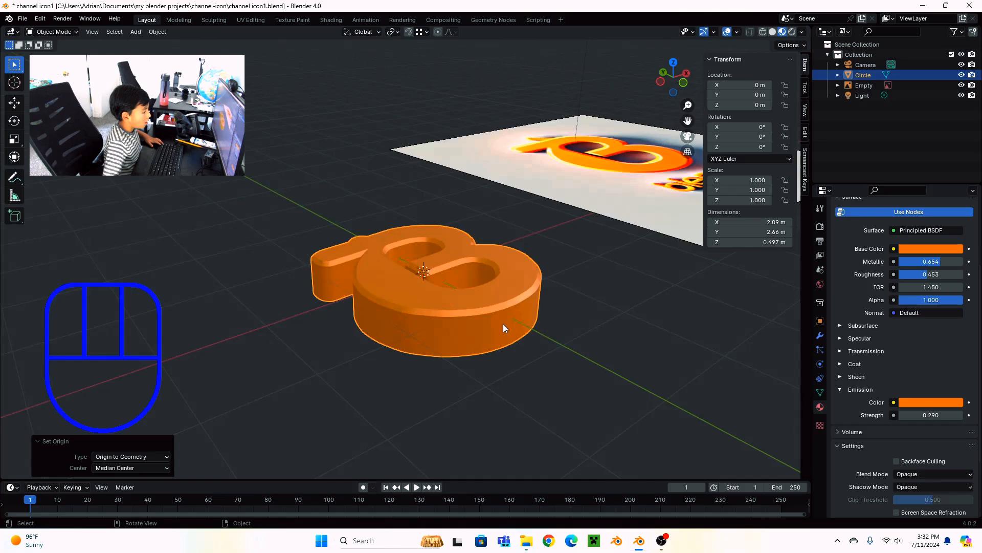
Insert keyframes for the letter B's rotation at frame 1 and move the playhead to frame 40.
middle_click_drag(503, 323, 559, 409)
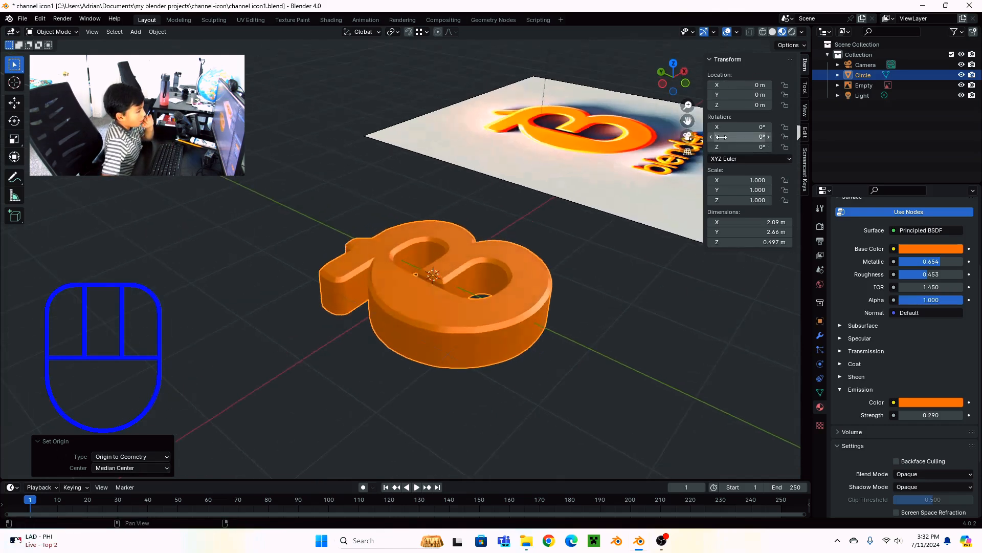
right_click(748, 137)
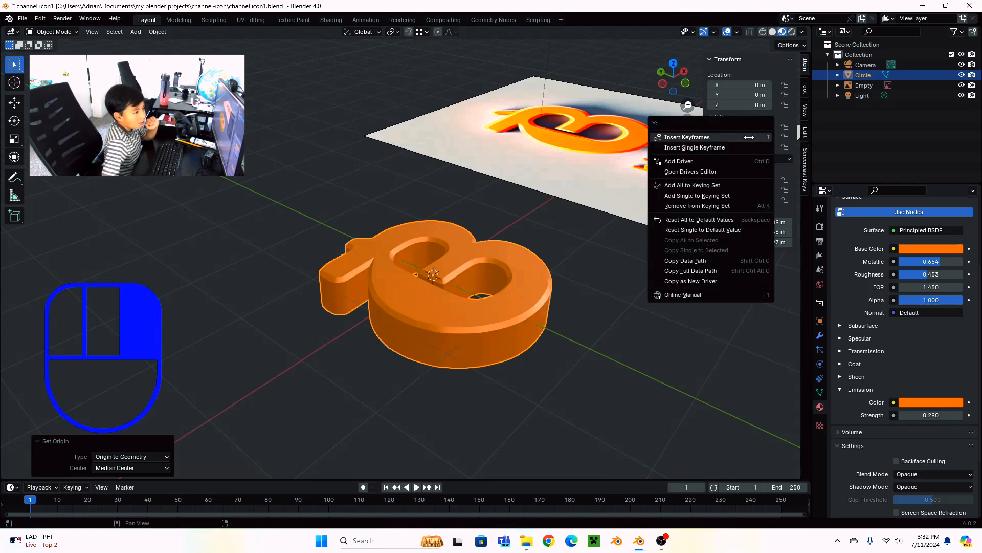
left_click(748, 137)
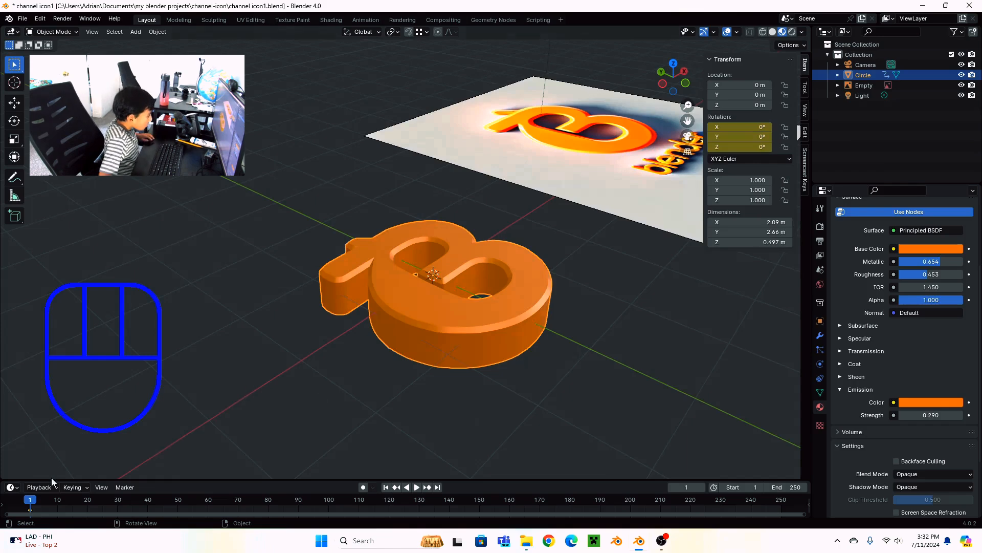
left_click_drag(32, 507, 150, 497)
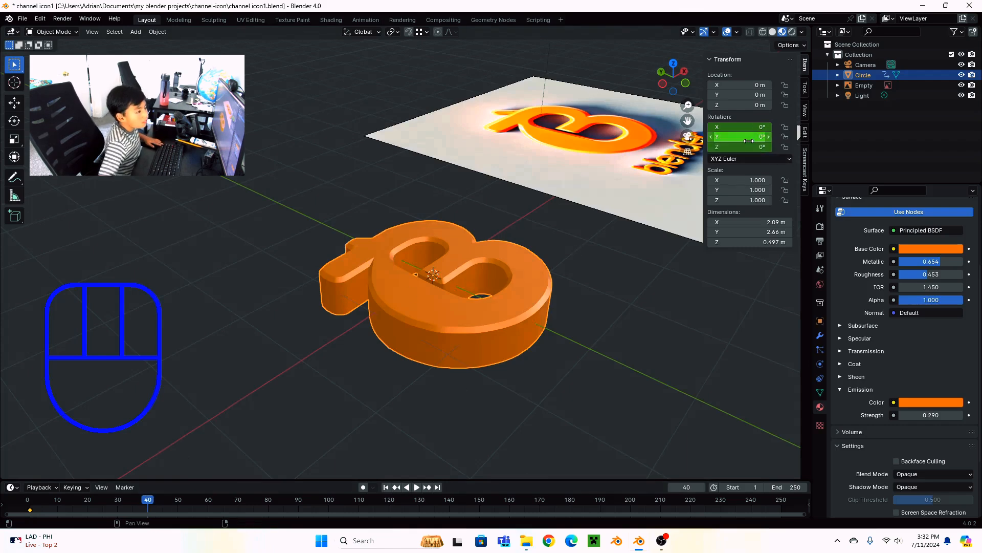
Set the letter B's Y rotation to 360° at frame 40 and insert keyframes for its rotation.
left_click_drag(744, 127, 807, 127)
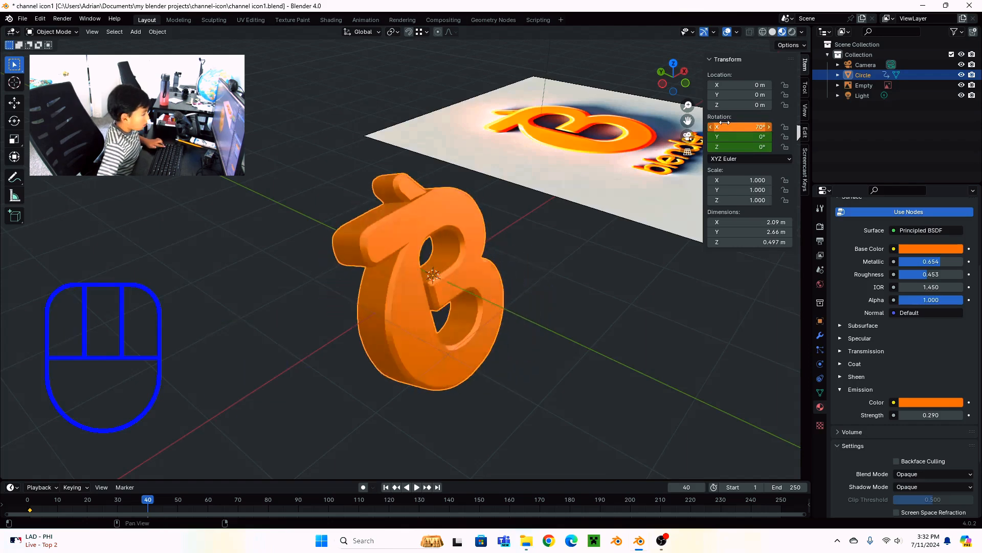
key("ctrl+z")
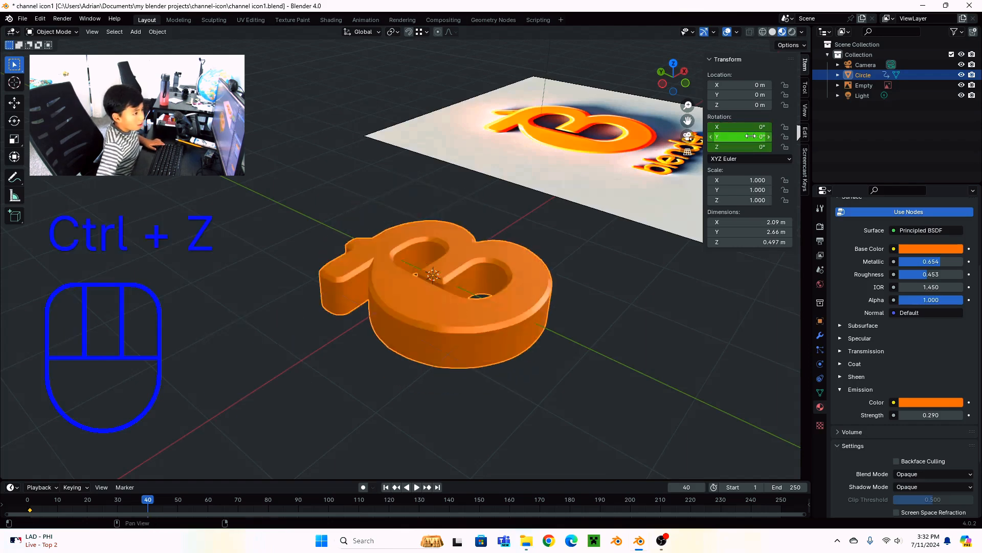
left_click_drag(748, 136, 911, 136)
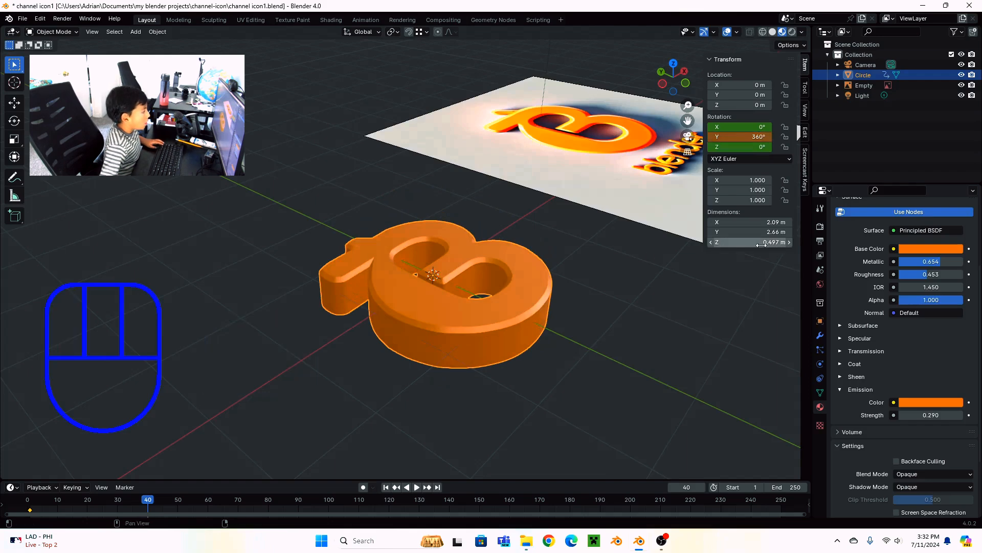
right_click(749, 136)
left_click(749, 136)
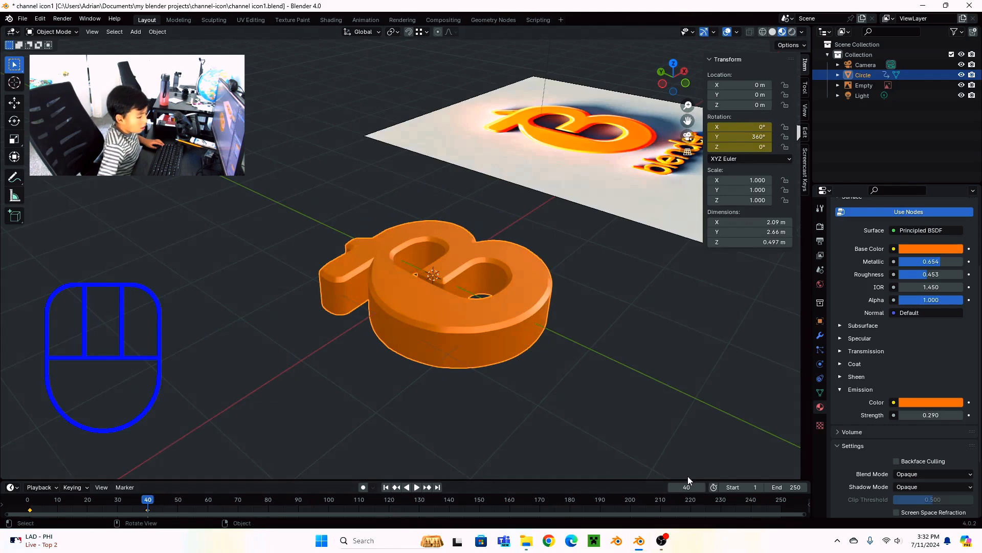
Set the animation's end frame to 41.
left_click(791, 486)
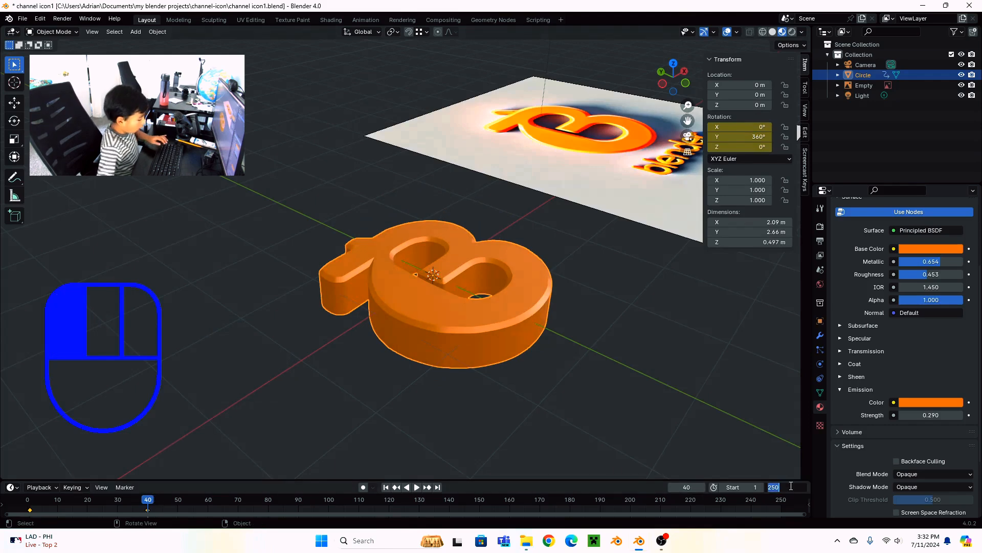
type("41")
key("Return")
Play back the letter B's rotation from the start of the timeline and return the playhead to frame 1.
key("space")
left_click(138, 504)
left_click_drag(137, 504, 26, 522)
key("space")
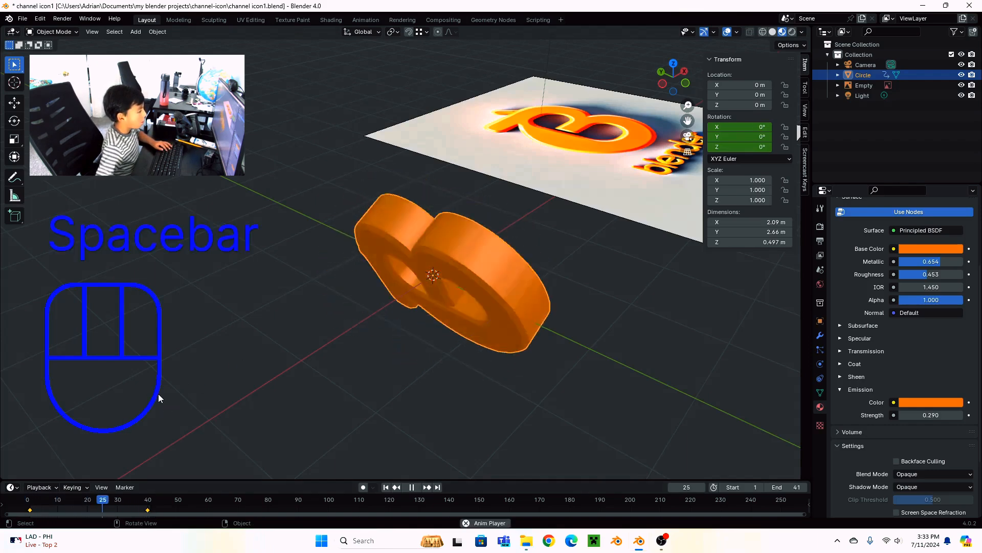
middle_click_drag(411, 260, 339, 333)
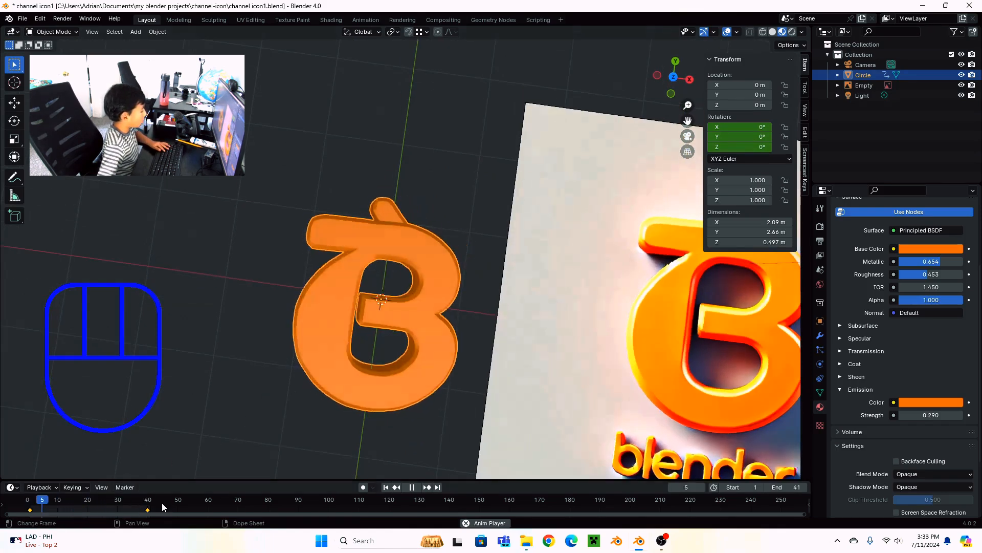
key("space")
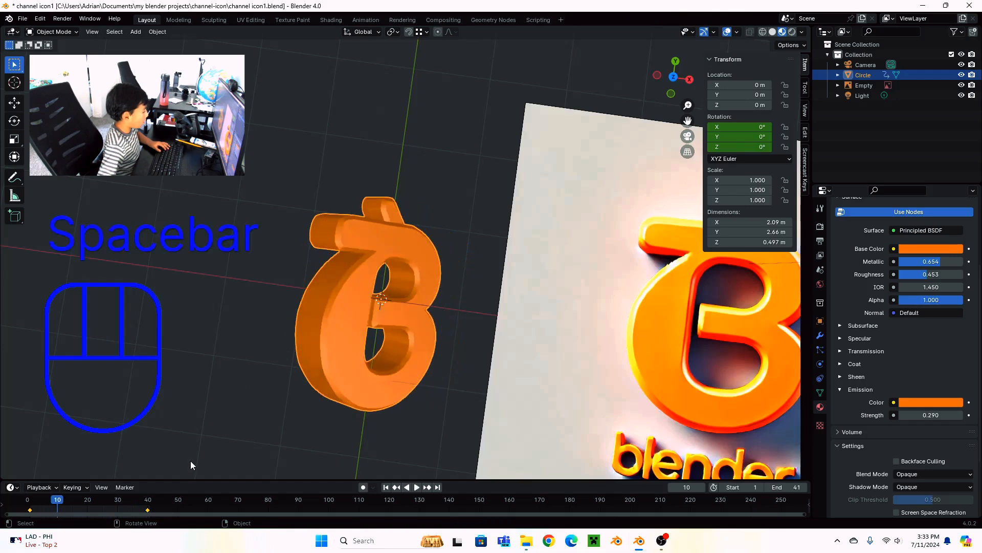
left_click(55, 496)
left_click_drag(55, 496, 30, 503)
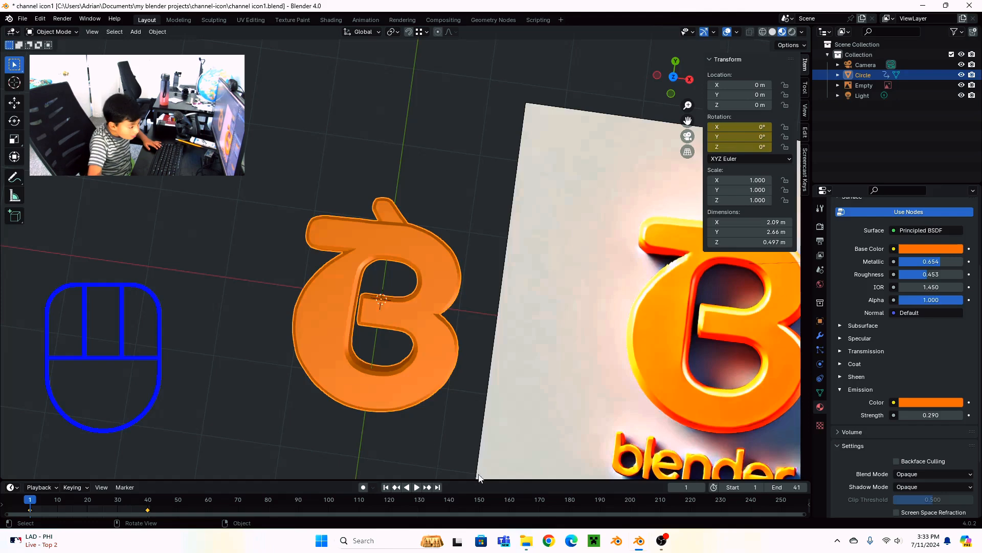
left_click(662, 540)
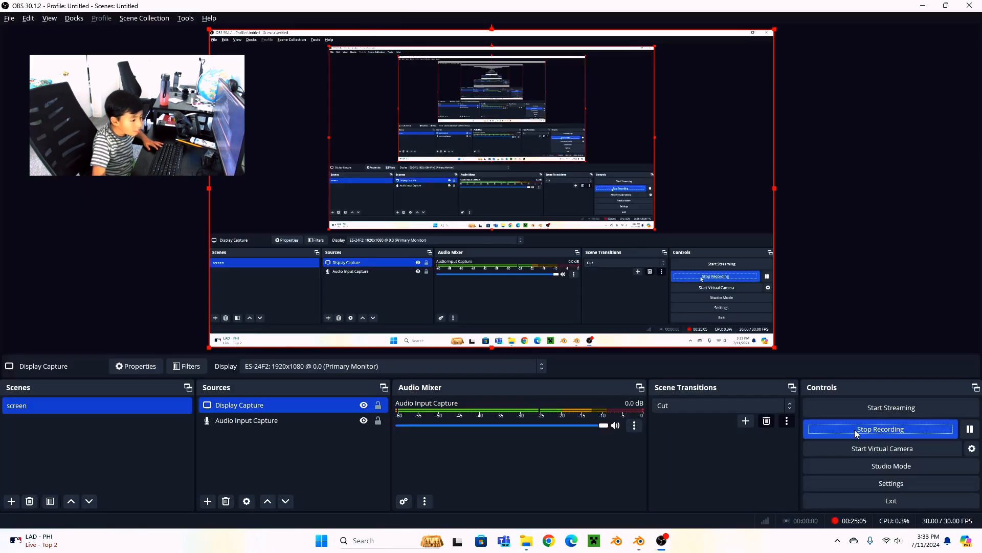
left_click(880, 429)
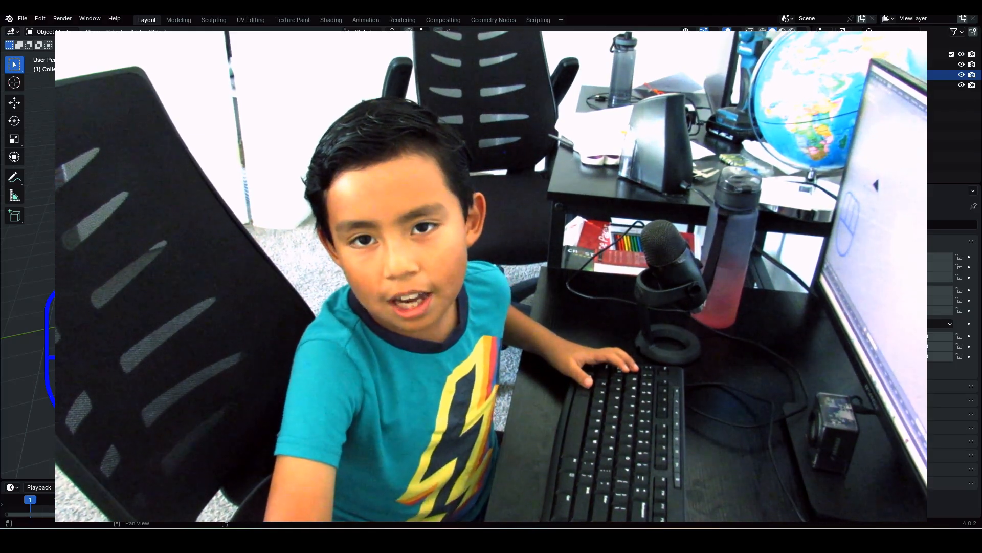